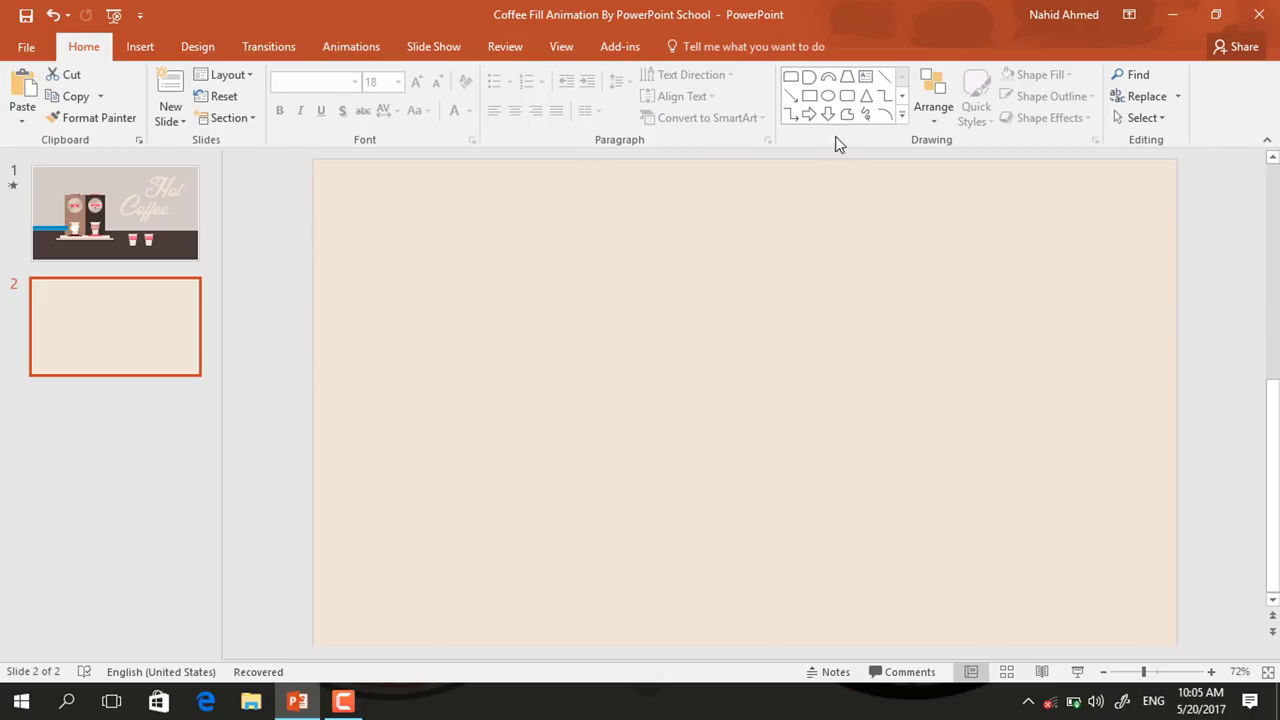
Draw a rectangle spanning the bottom of slide 2 as the counter band.
left_click(809, 95)
left_click_drag(377, 586, 1242, 665)
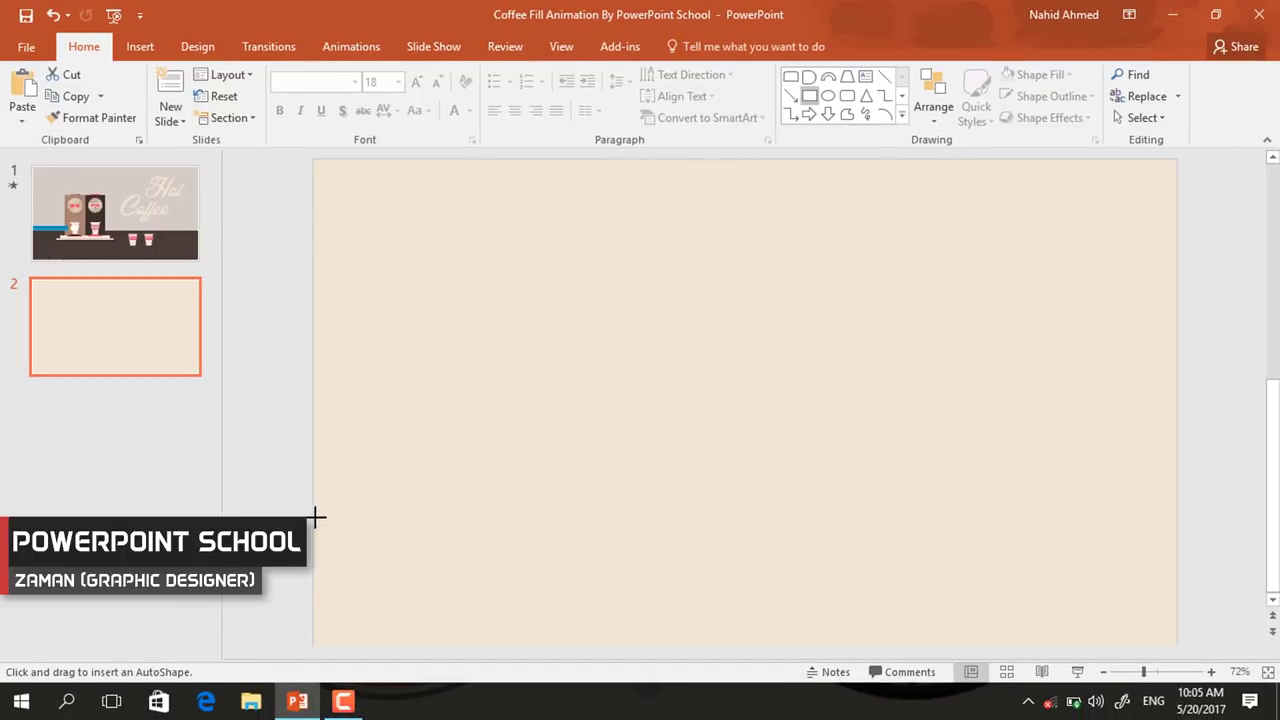
mouse_move(1030, 583)
left_mouse_down()
mouse_move(1154, 606)
mouse_move(1173, 640)
left_mouse_up()
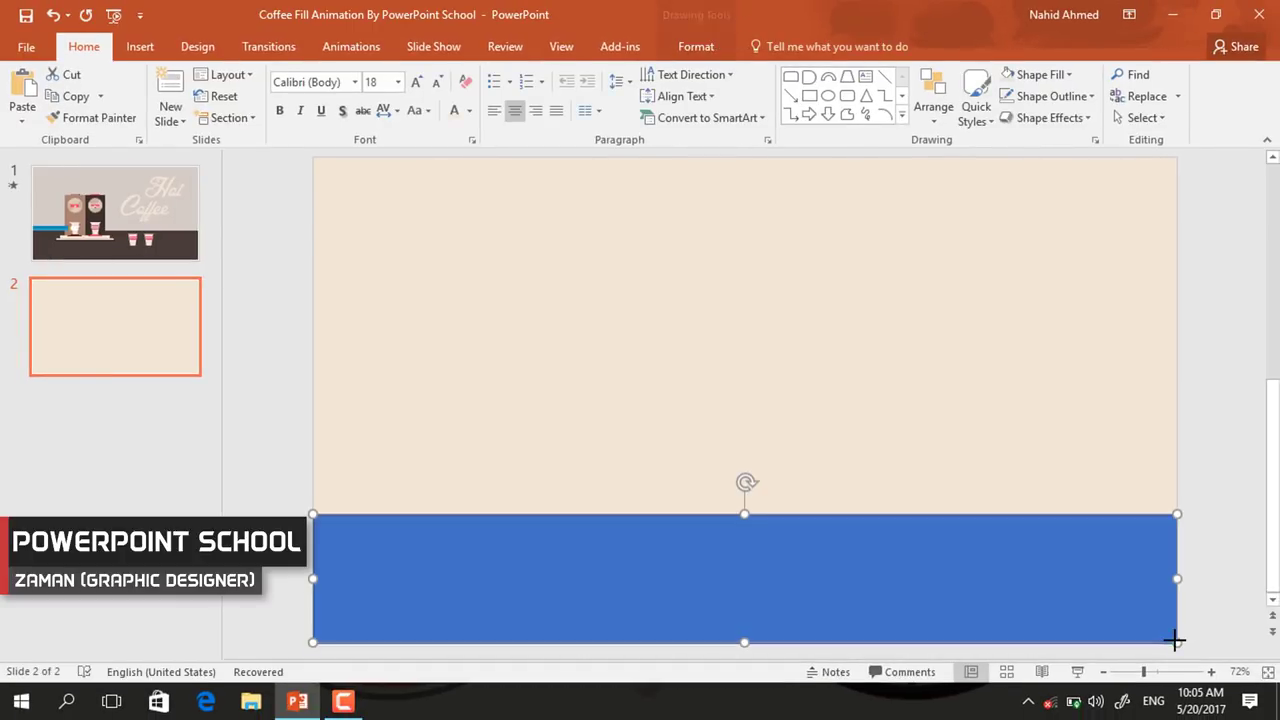
left_click_drag(743, 516, 741, 487)
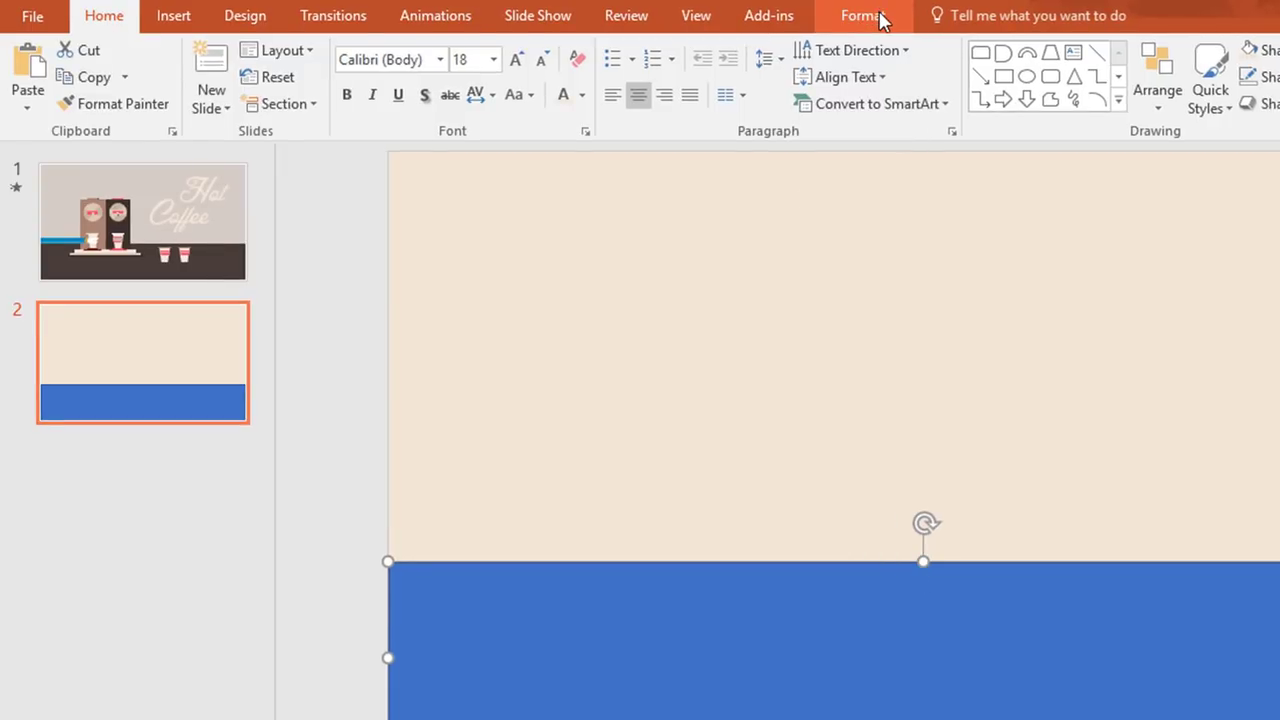
Fill the counter rectangle dark brown and remove its outline.
left_click(880, 18)
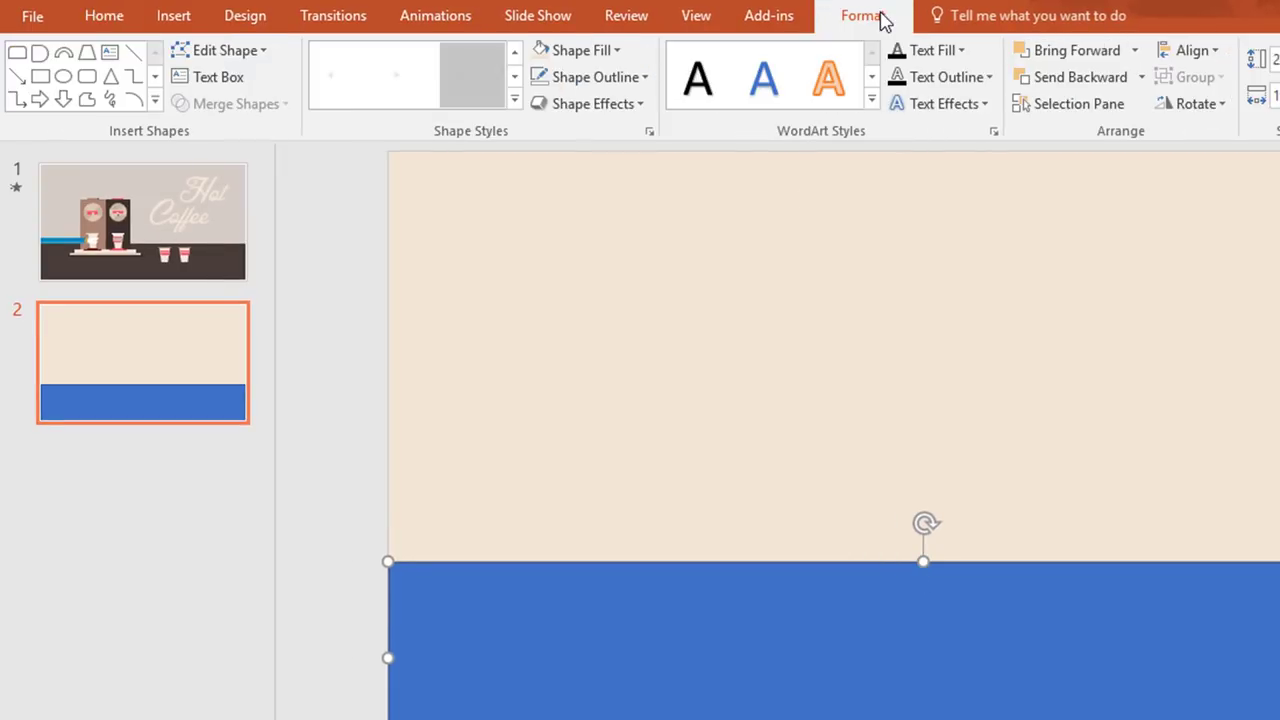
left_click(619, 51)
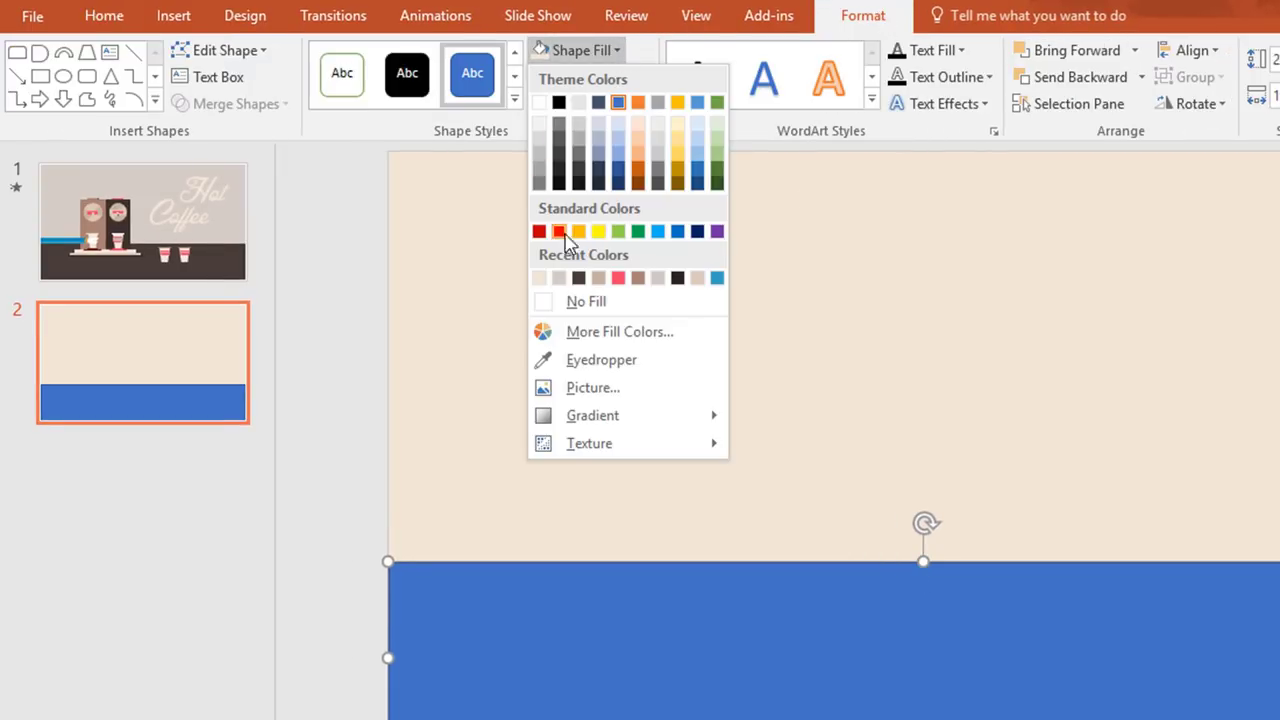
left_click(578, 278)
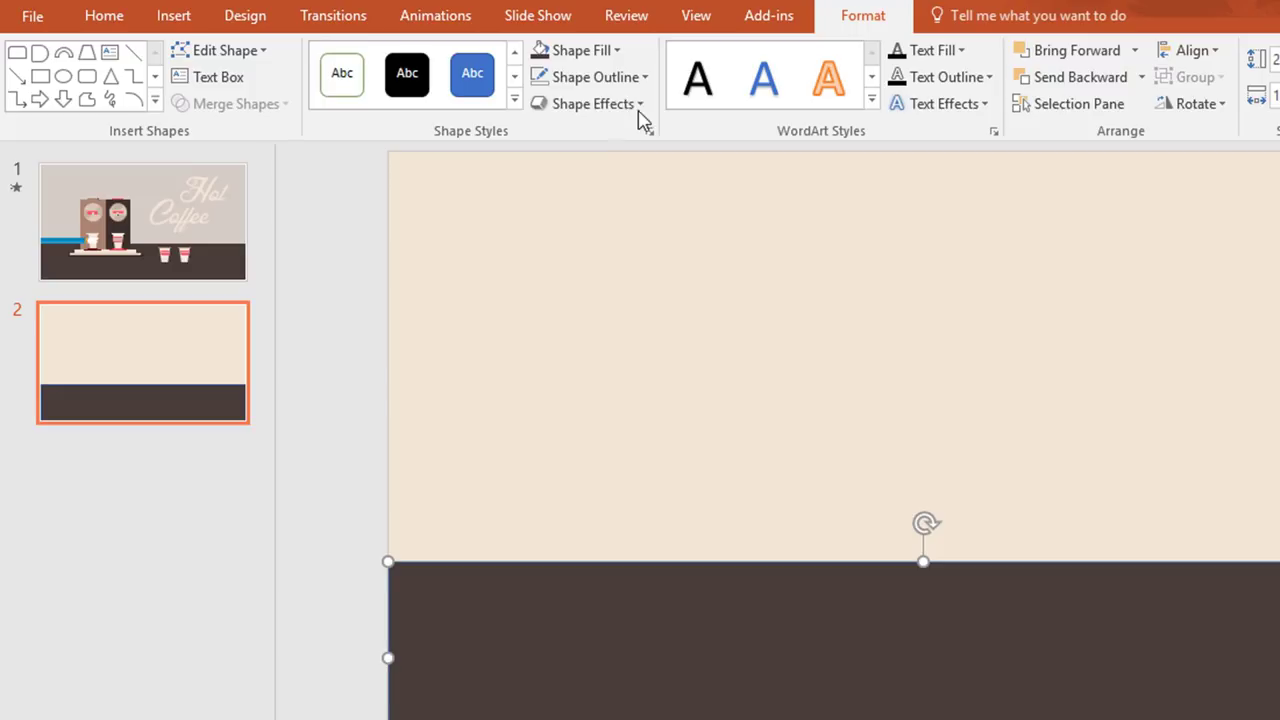
left_click(645, 79)
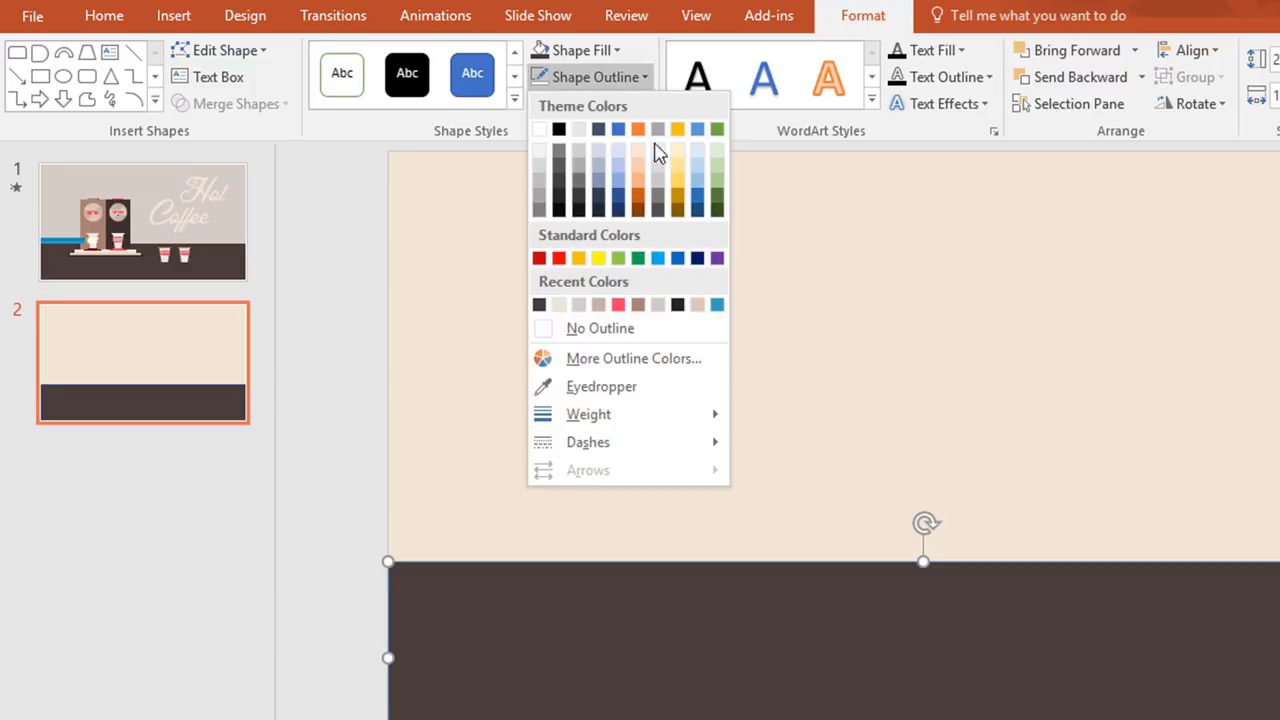
left_click(690, 330)
left_click(1000, 267)
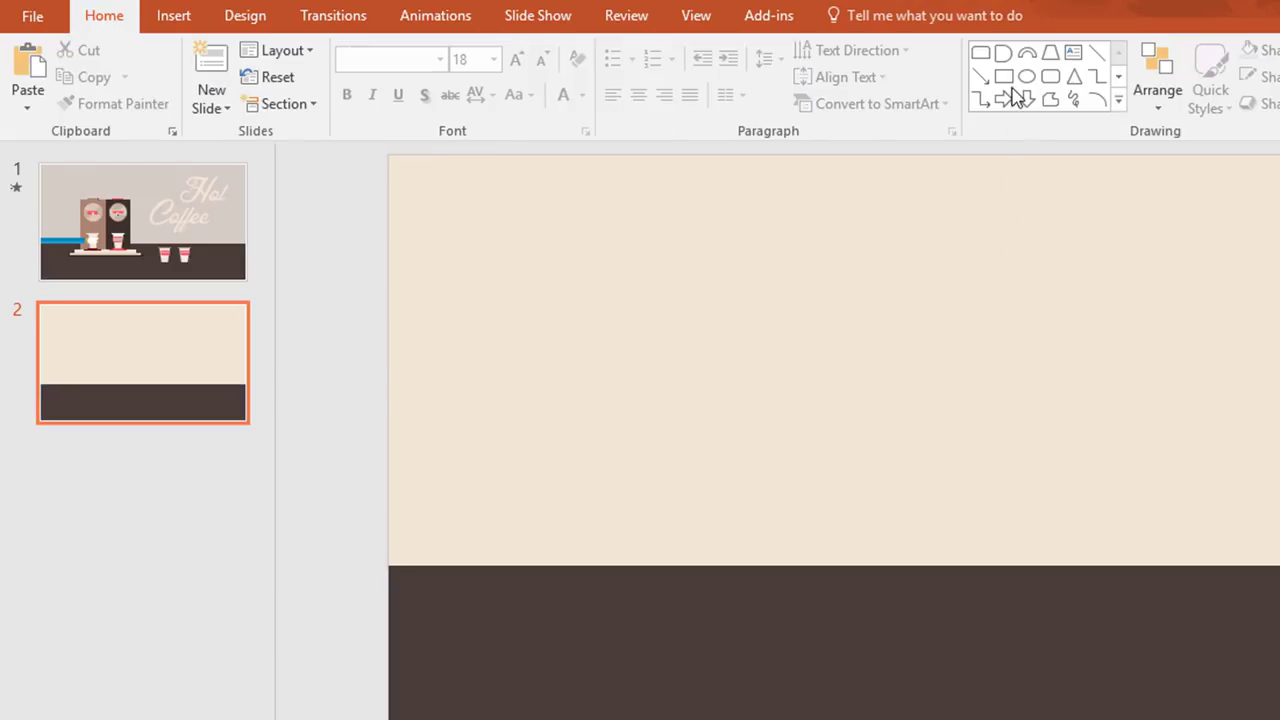
Draw a tall rectangle standing on the counter and adjust its width and height.
left_click_drag(735, 334, 858, 597)
left_click_drag(731, 465, 725, 463)
left_click_drag(792, 334, 792, 338)
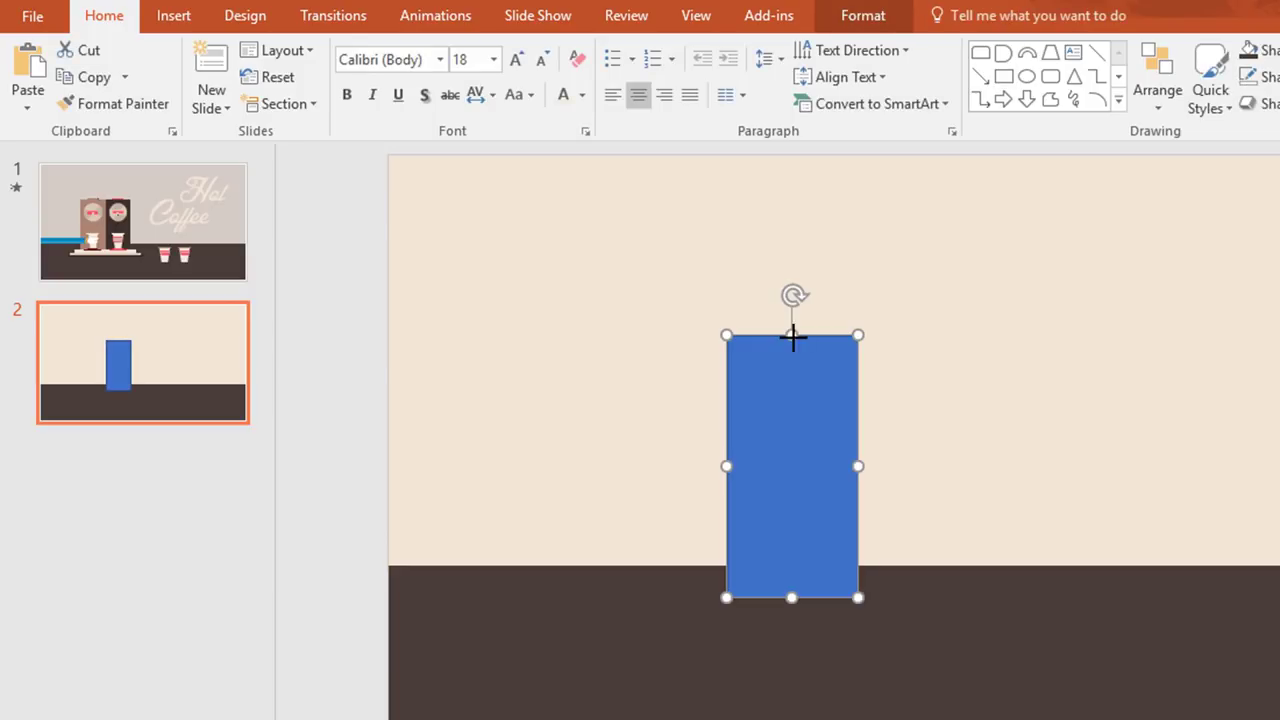
left_click_drag(792, 597, 793, 606)
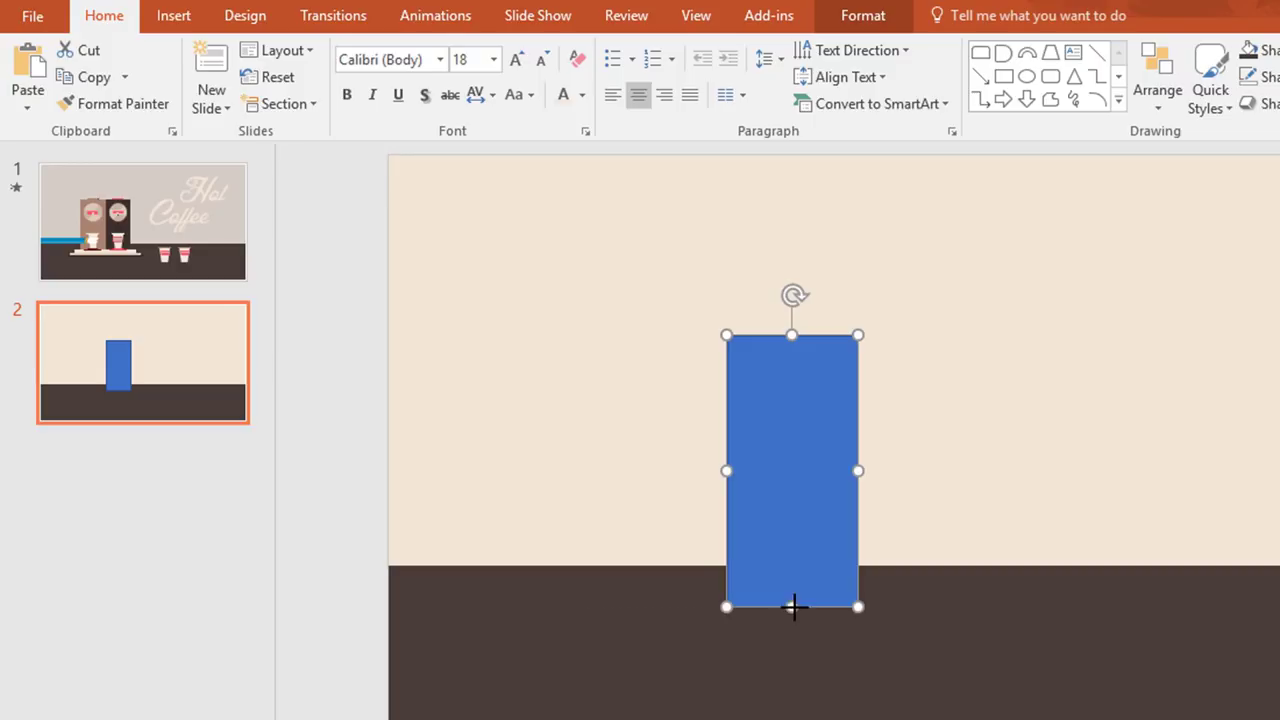
Fill the tall rectangle dark brown with no outline, then draw a circle near its top.
left_click(894, 22)
left_click(607, 52)
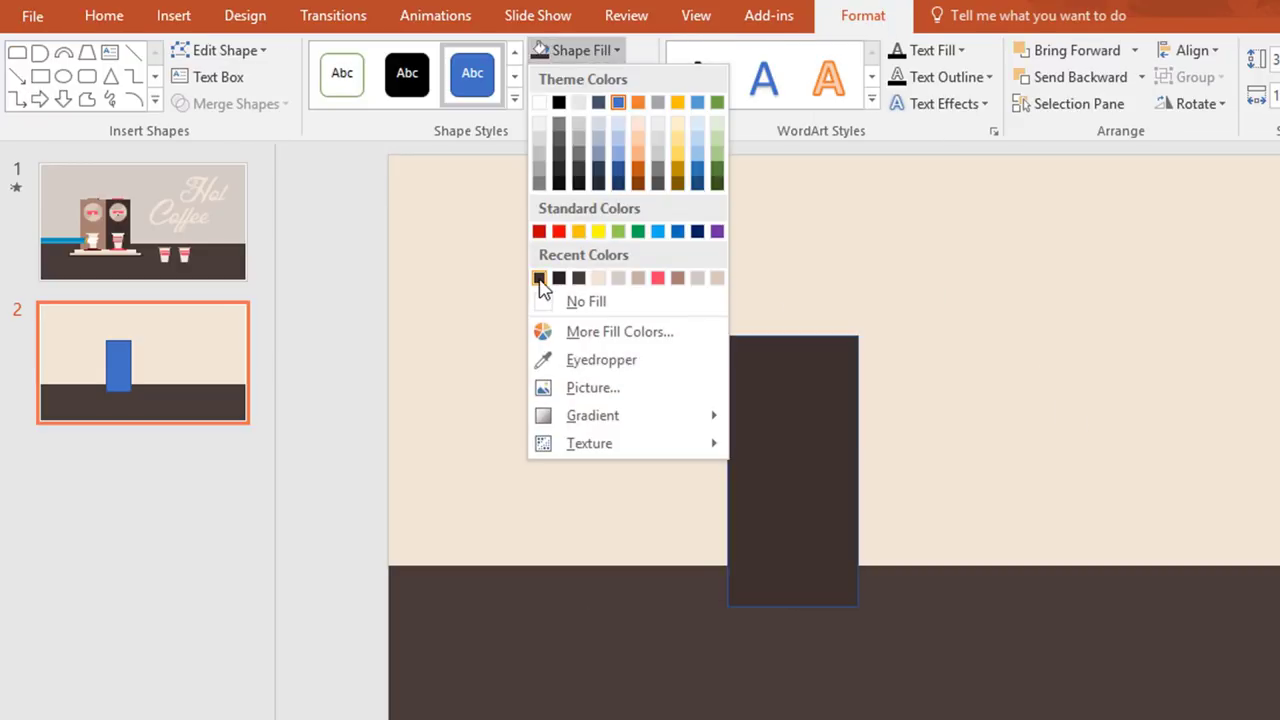
left_click(539, 279)
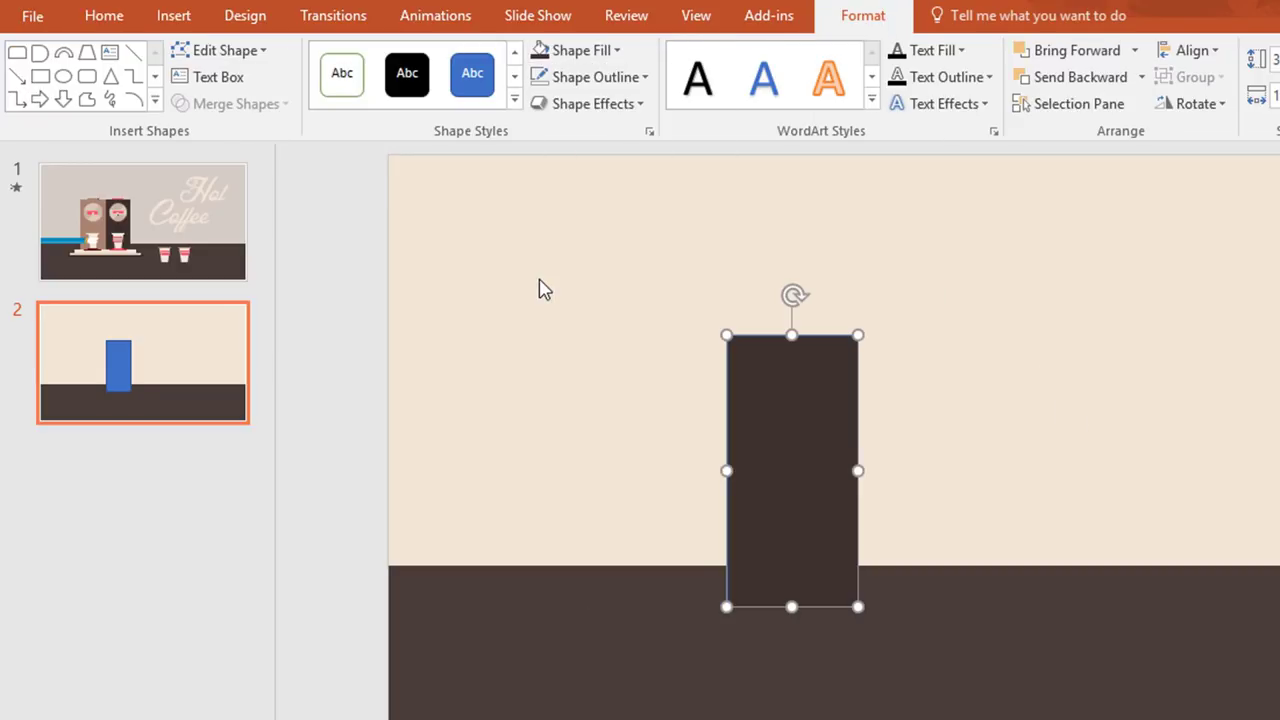
left_click(645, 80)
left_click(714, 343)
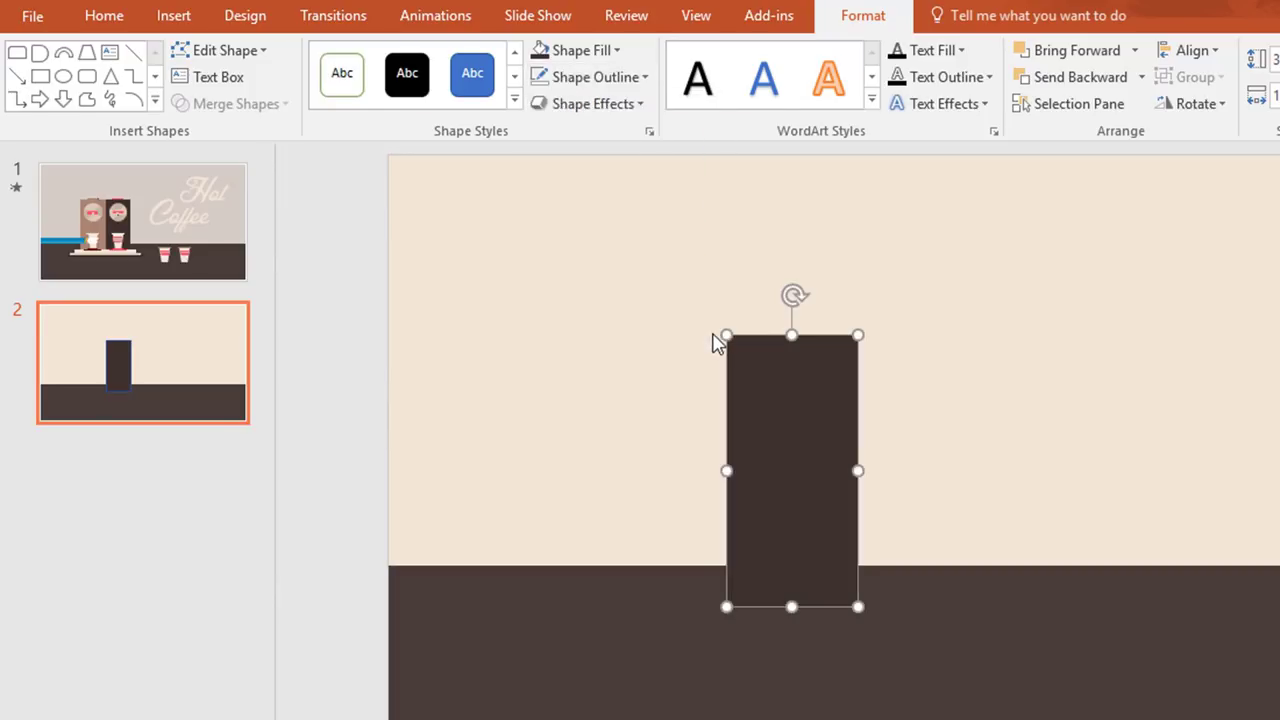
left_click(714, 343)
left_click(1026, 80)
left_click_drag(790, 412, 845, 465)
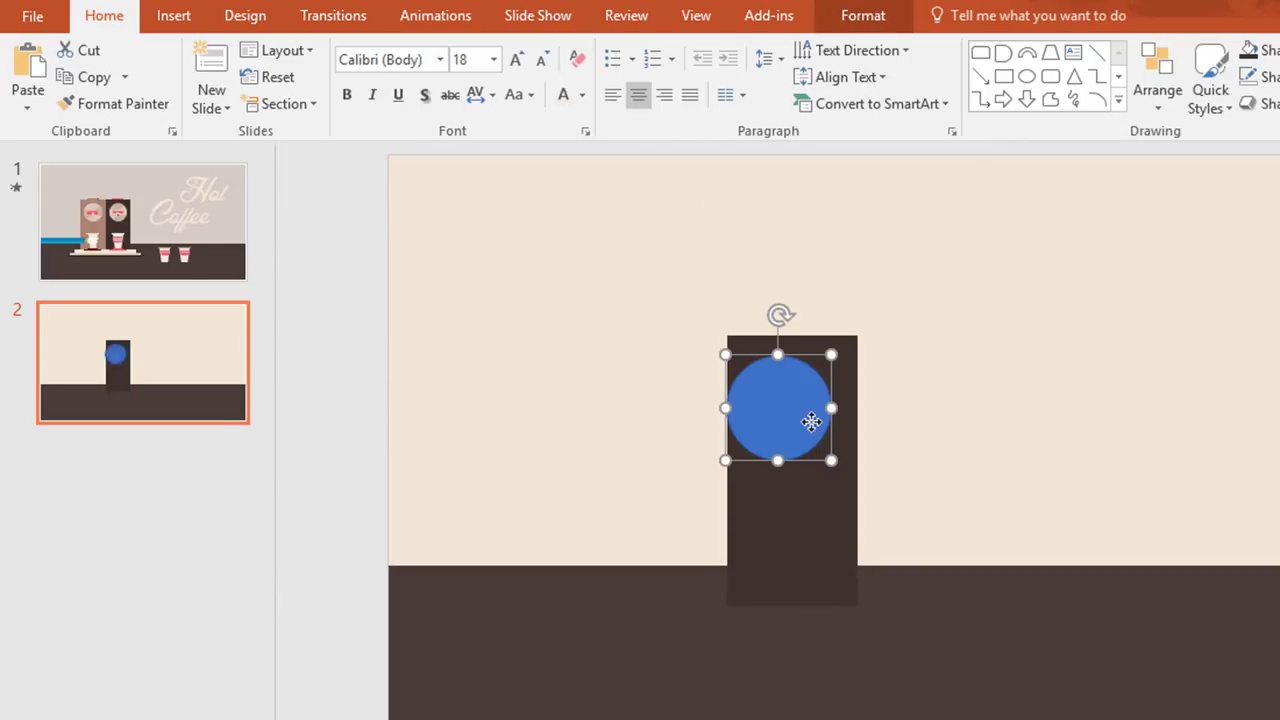
Fill the circle on the tall rectangle tan and remove its outline.
left_click(886, 20)
left_click(614, 50)
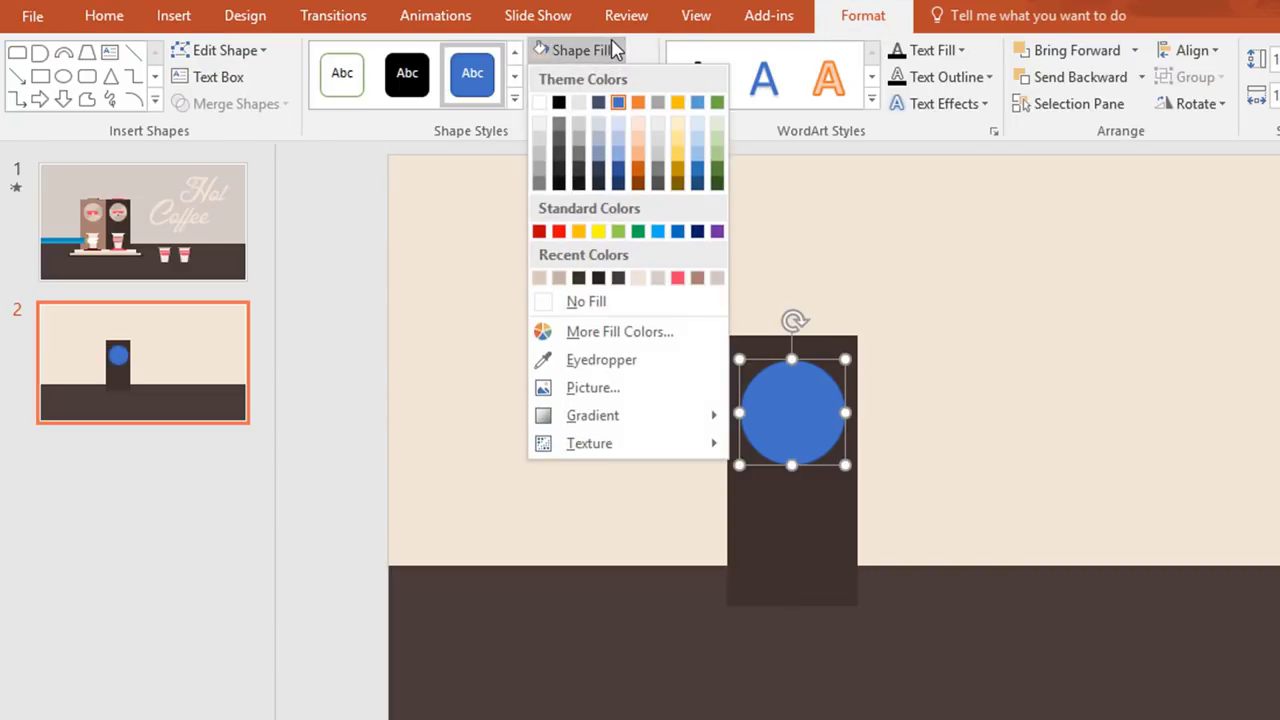
left_click(558, 277)
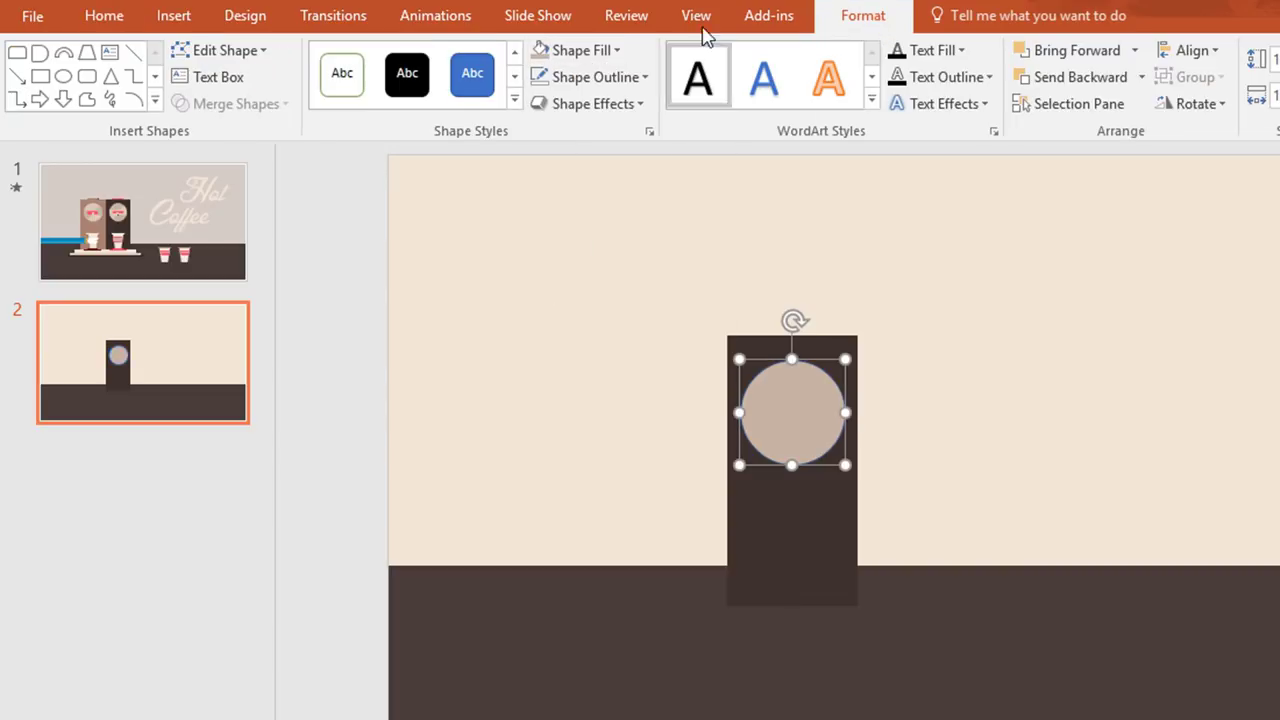
left_click(641, 77)
left_click(700, 330)
Place two copies of the circle to the left and overlap them.
left_click_drag(775, 426, 583, 417)
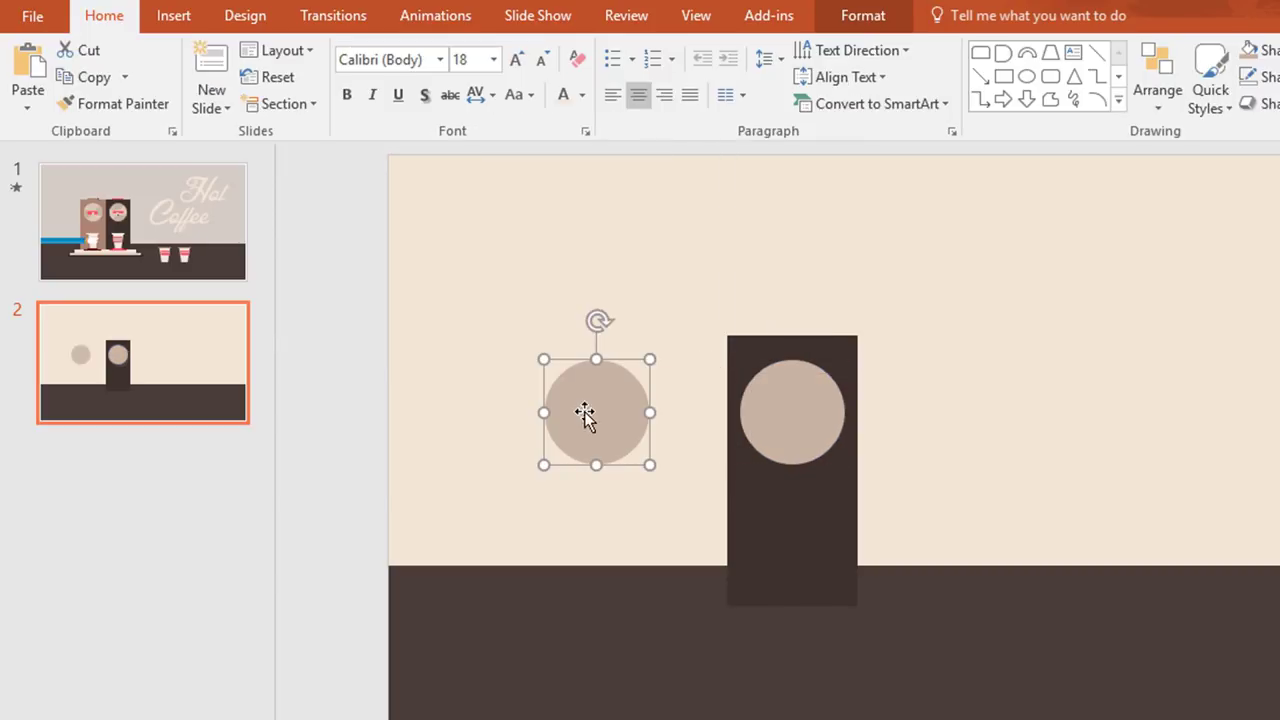
key("ctrl+d")
left_click_drag(386, 412, 550, 346)
Subtract one overlapping circle from the other to form a crescent.
left_click(609, 443)
left_click(572, 325, "shift")
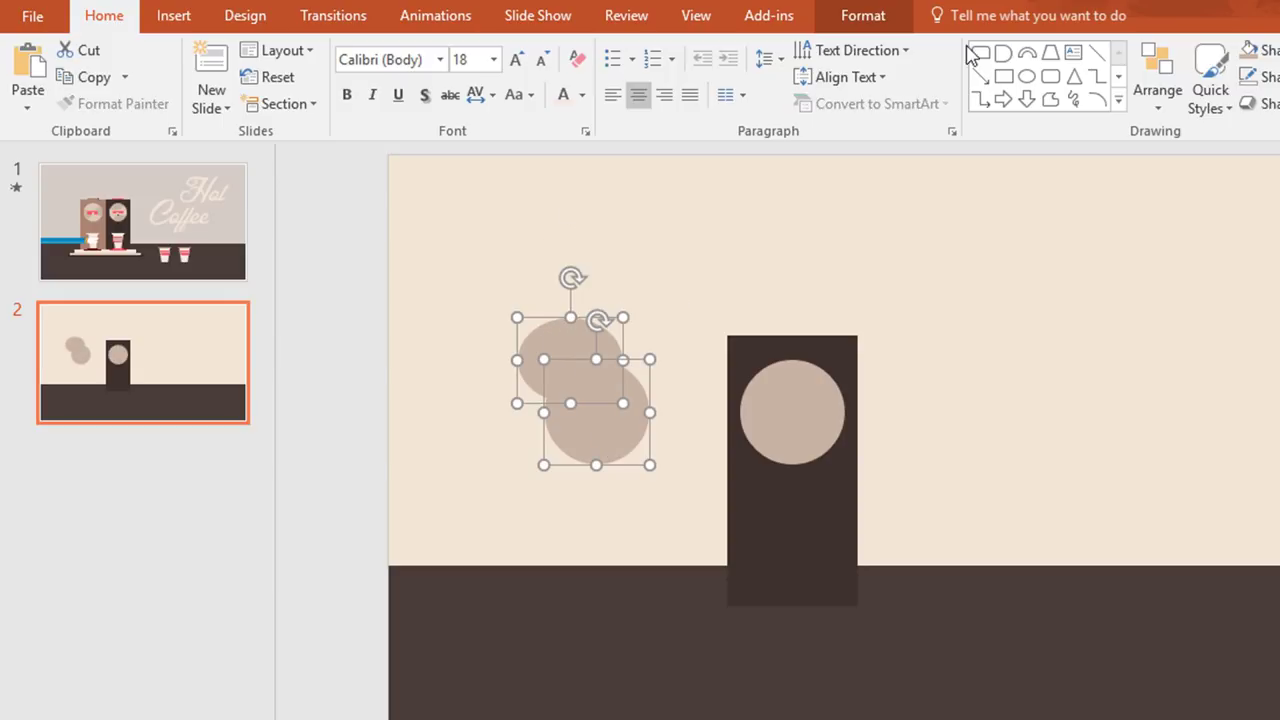
left_click(900, 20)
left_click(274, 108)
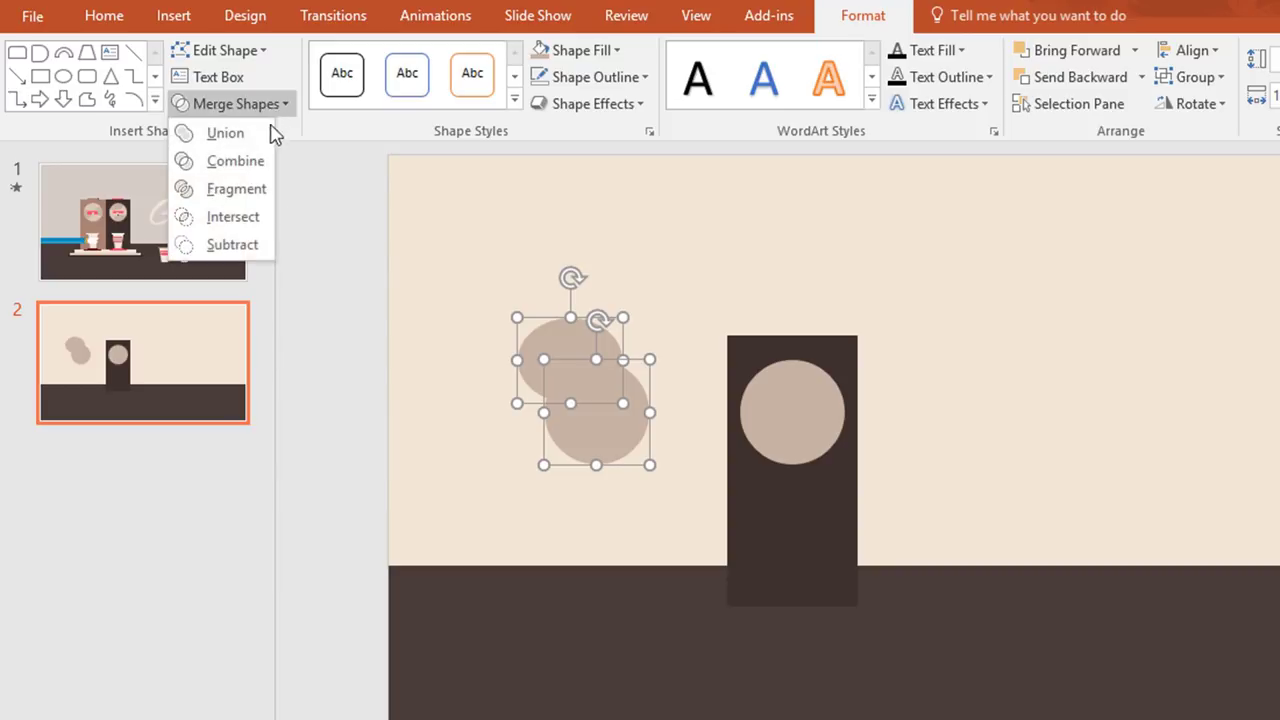
left_click(264, 252)
left_click(264, 248)
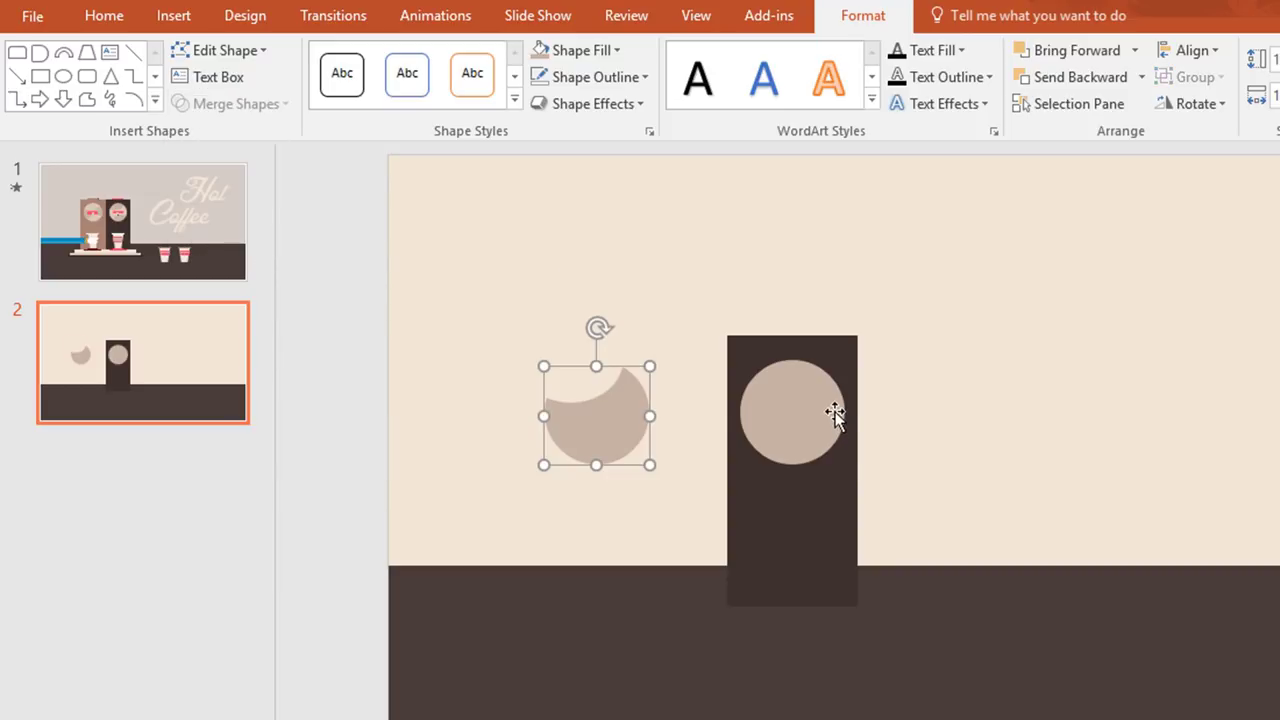
Copy the tan circle over the crescent and subtract it to carve a curved sliver.
left_click(834, 412)
left_click_drag(834, 412, 634, 477)
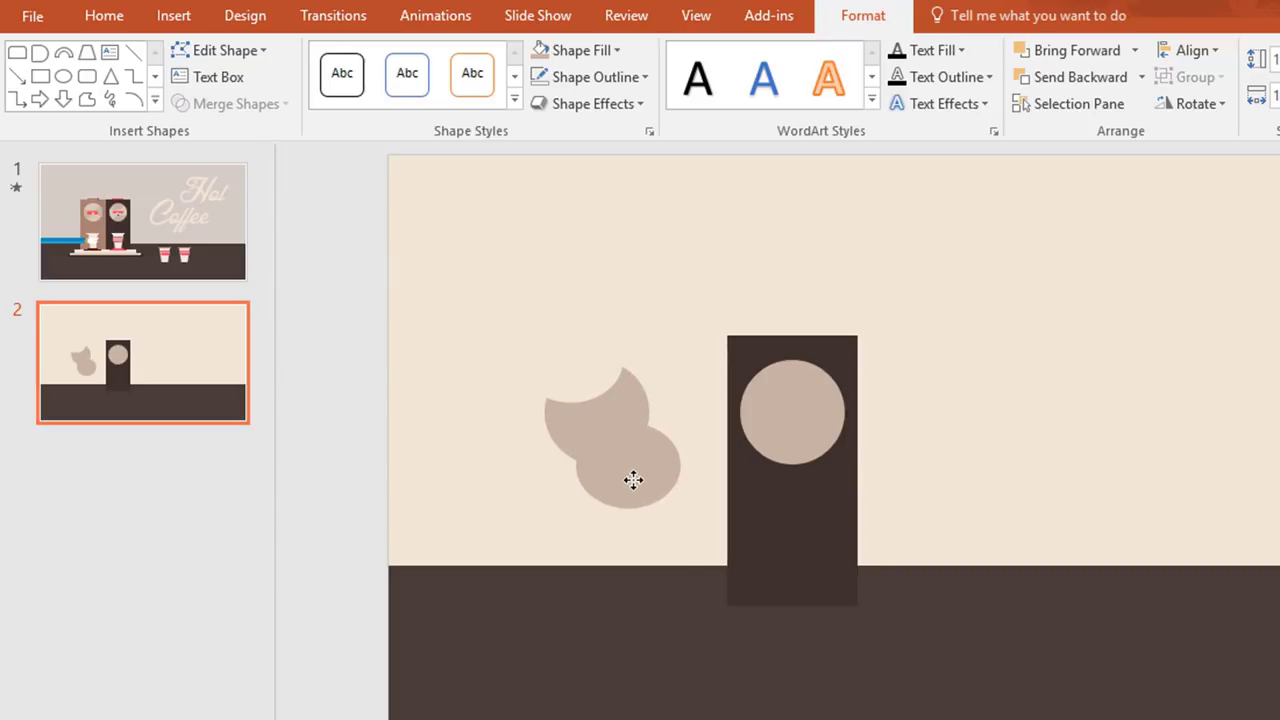
left_click(563, 422)
left_click(618, 497, "shift")
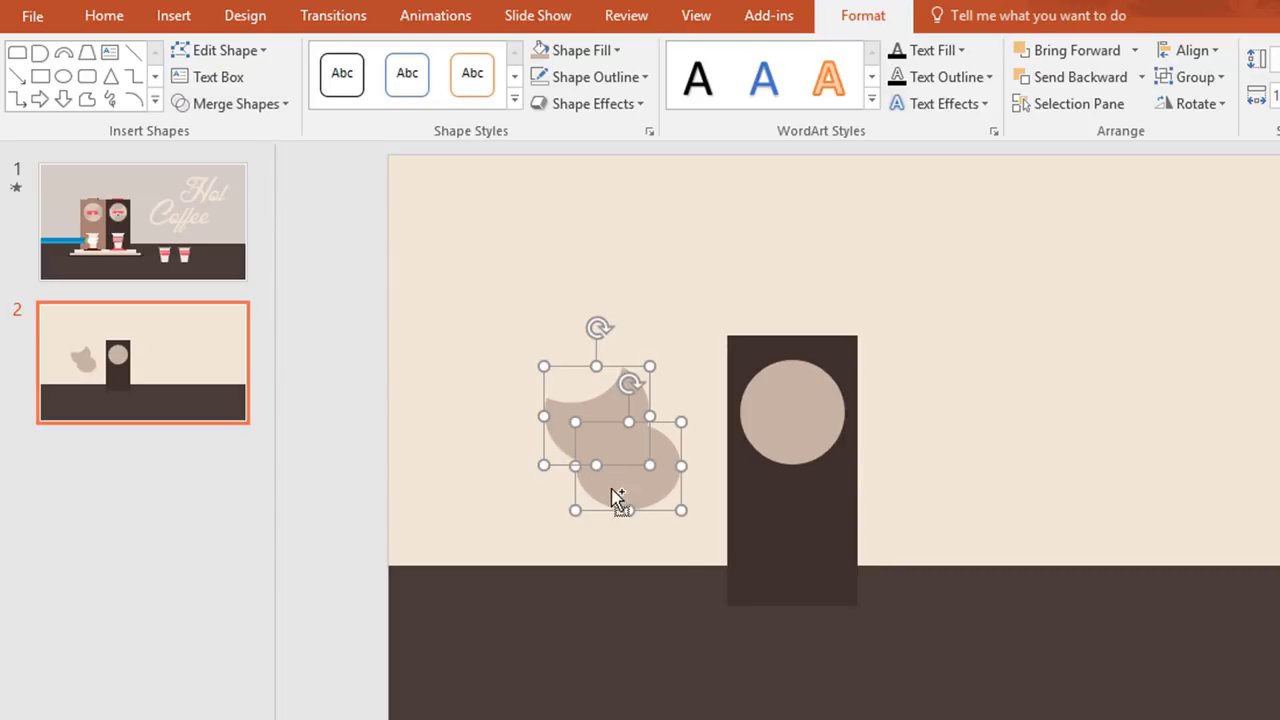
left_click(290, 104)
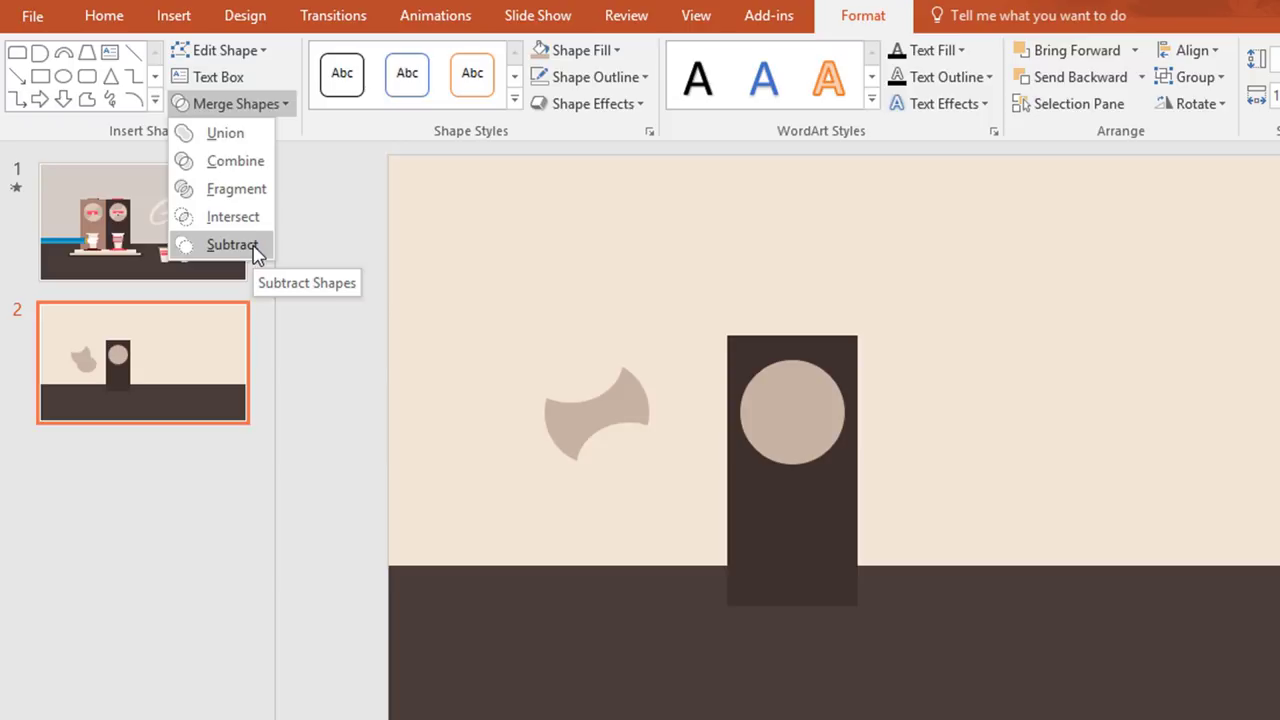
left_click(257, 246)
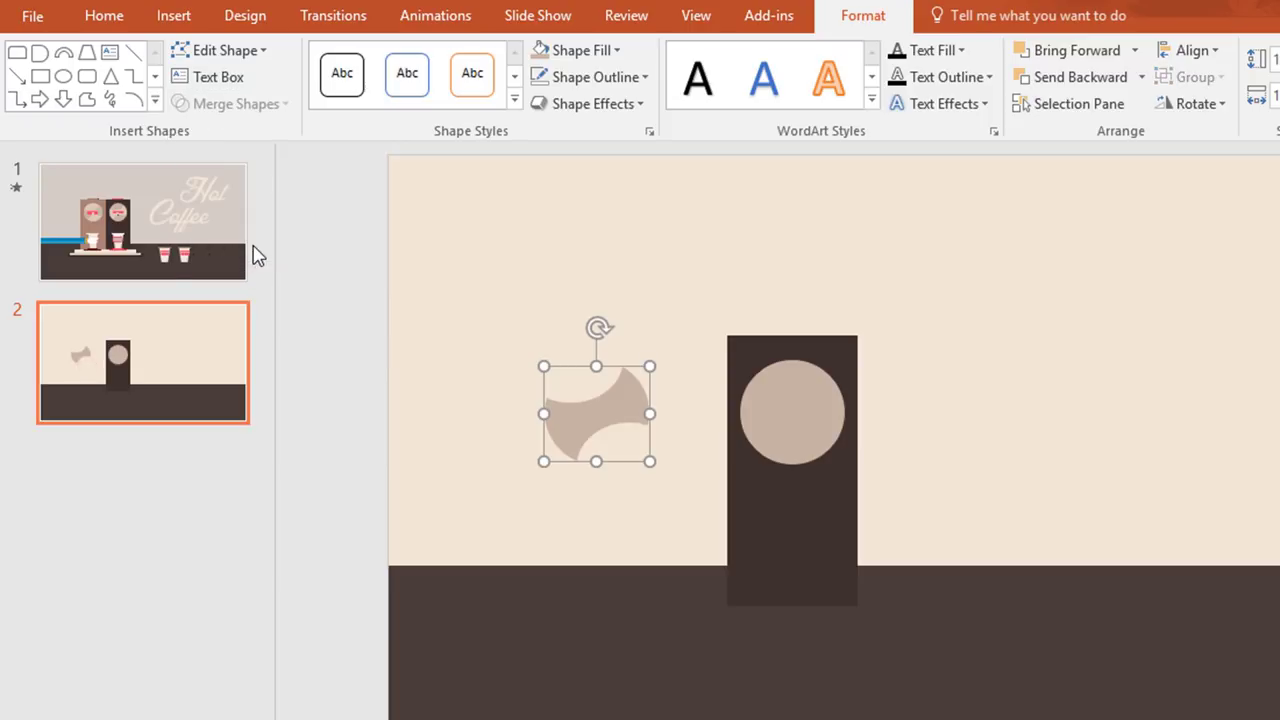
Recolour the shading sliver, lay it over the tan circle, and make a small copy.
left_click(618, 50)
left_click(559, 278)
left_click_drag(608, 420, 806, 418)
key("Escape")
left_click(813, 543)
left_click_drag(813, 543, 1031, 494)
left_click_drag(1077, 563, 976, 313)
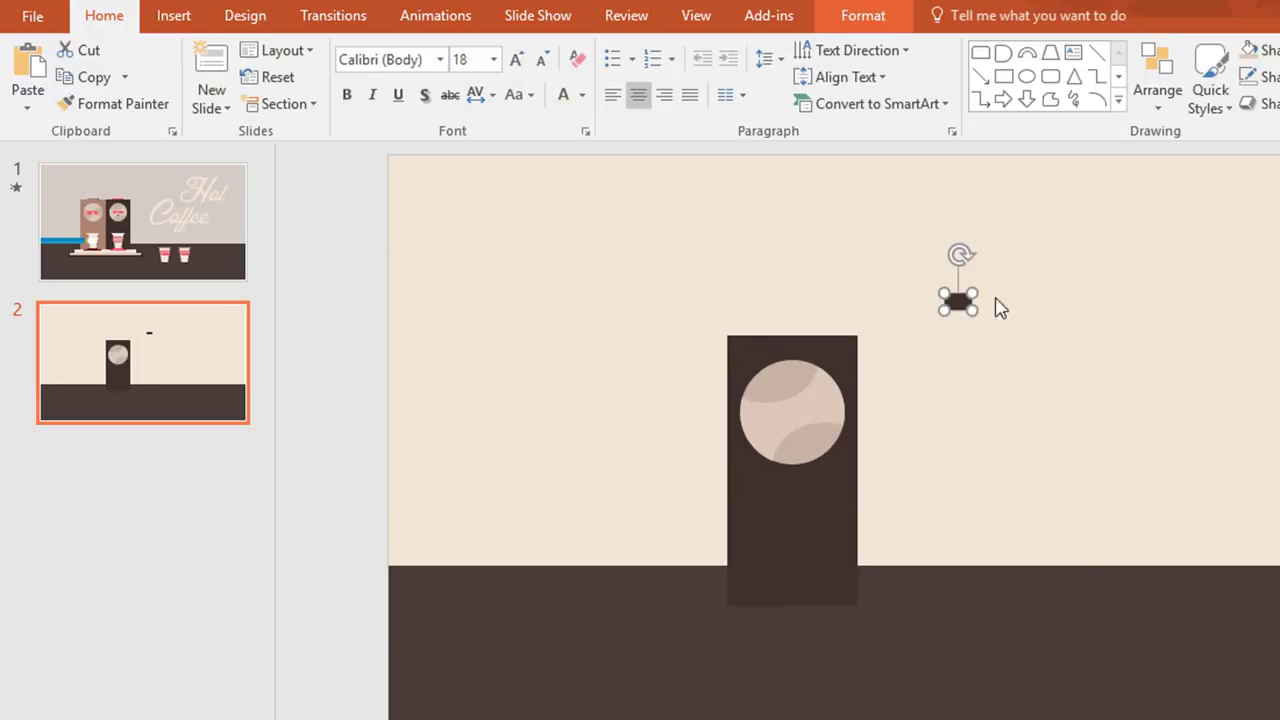
Fill the small shape pink-red, add two copies, squash one into a bar, and group them.
left_click(860, 16)
left_click(600, 52)
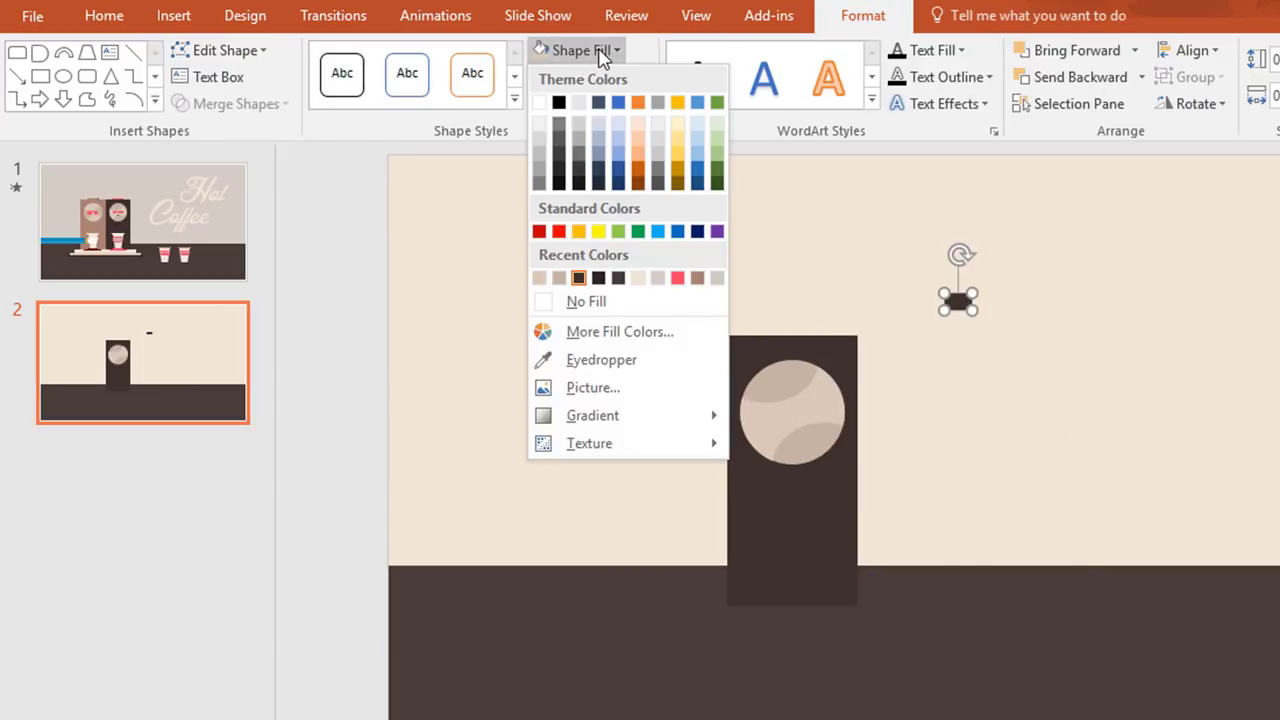
left_click(678, 278)
left_click_drag(972, 316, 1000, 300)
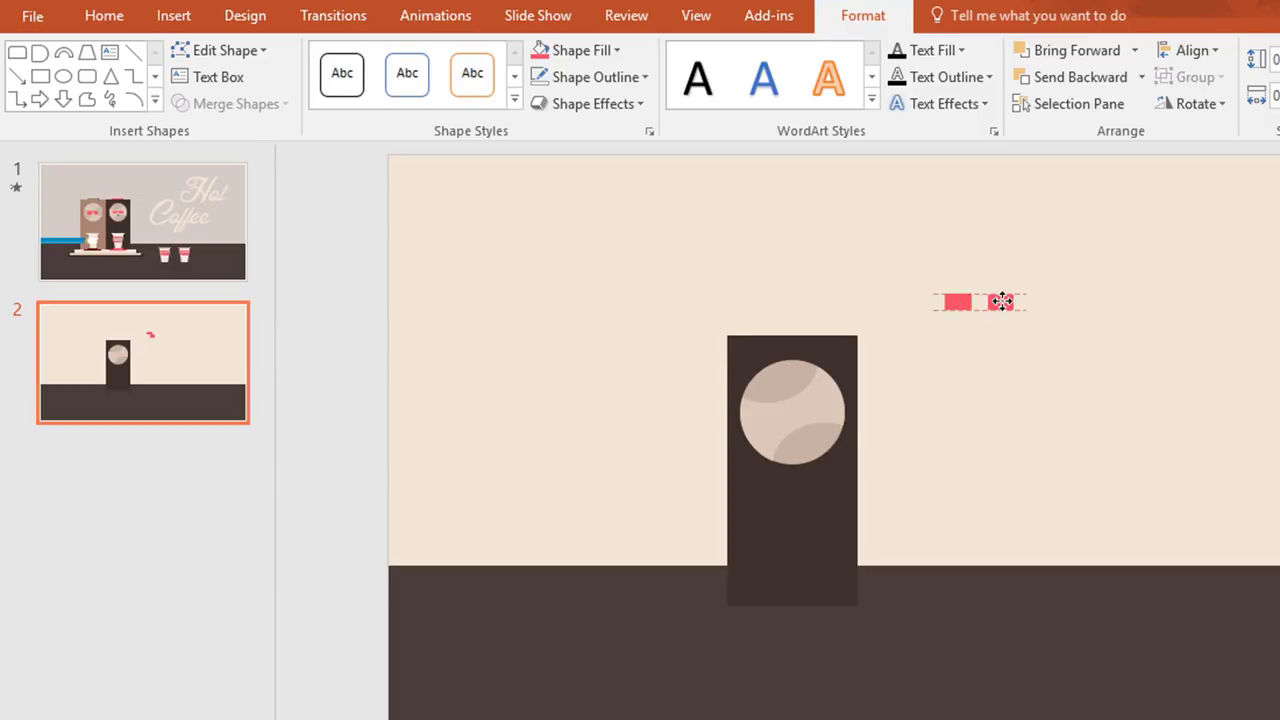
scroll(1131, 429, "up", 4)
key("ctrl+d")
left_click_drag(993, 423, 895, 402)
left_click_drag(1028, 345, 766, 509)
key("ctrl+g")
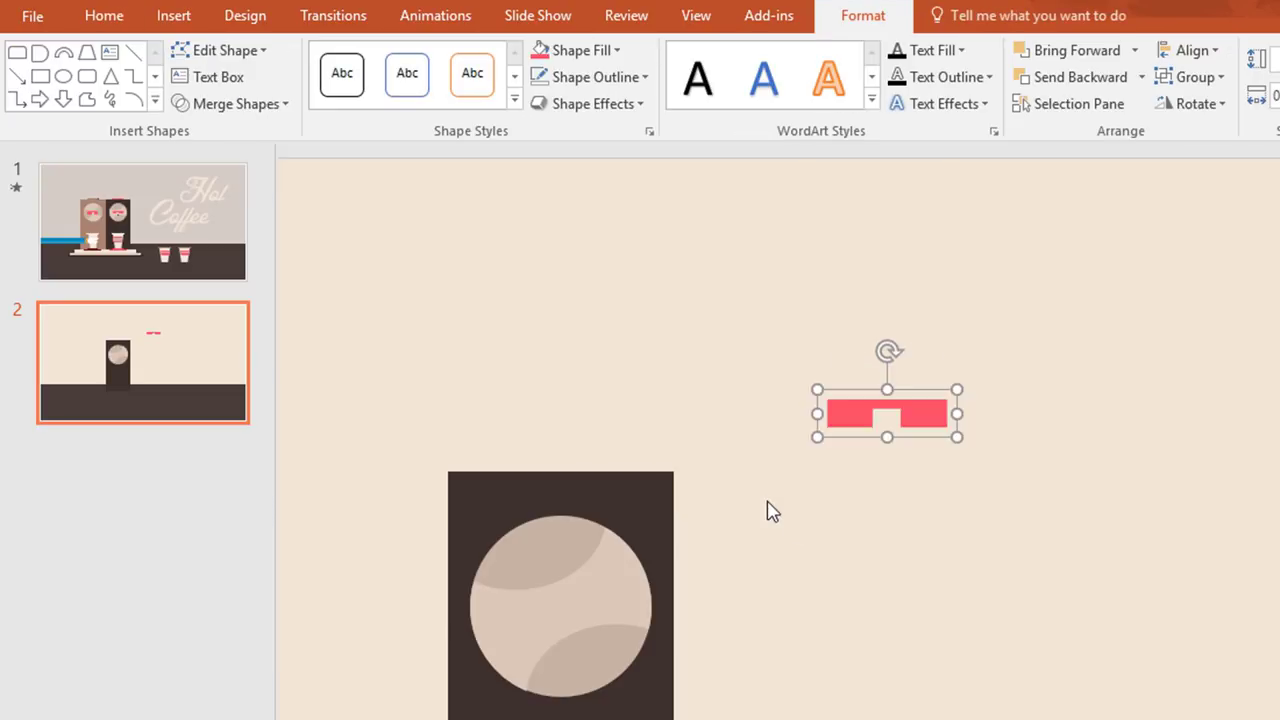
Set the pink group across the tan circle and rotate the circle to angle its shading.
scroll(760, 530, "down", 4)
left_click_drag(850, 210, 528, 380)
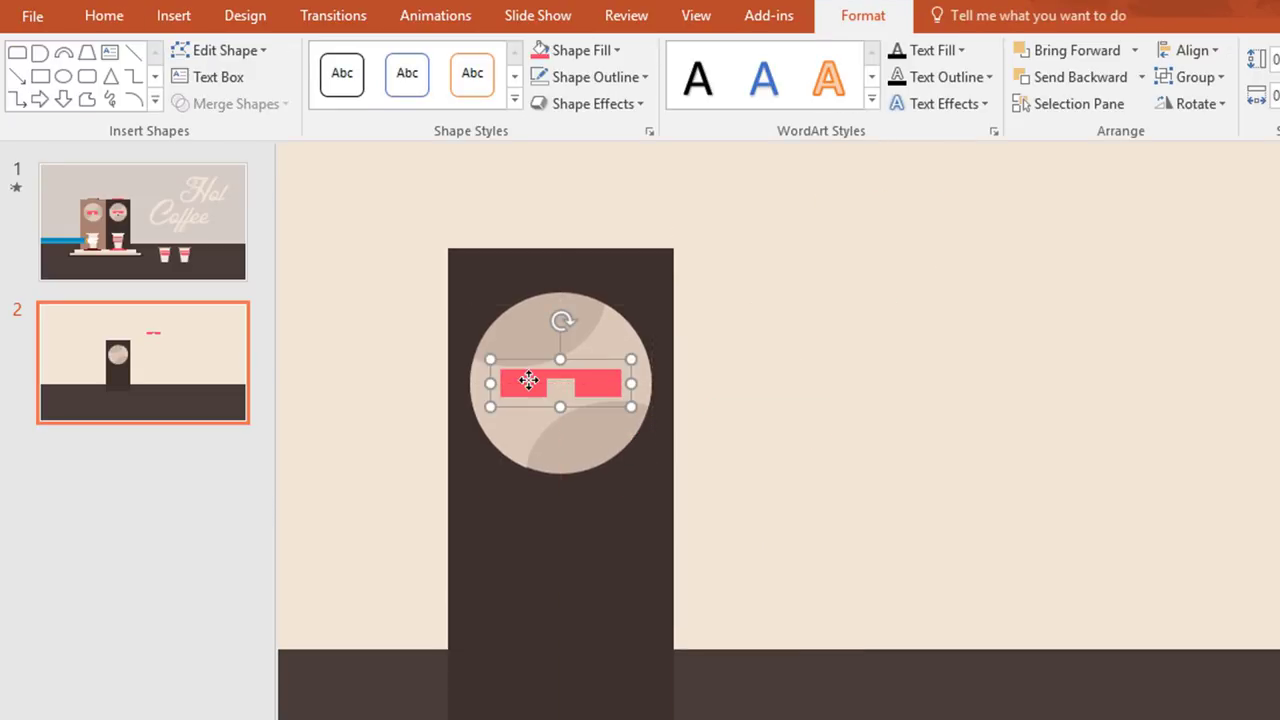
key("Escape")
scroll(528, 380, "down", 3)
left_click(832, 403)
left_click_drag(803, 336, 818, 415)
key("Escape")
Copy the tall dark rectangle to the right and squash the copy into a thin bar.
left_click(839, 531)
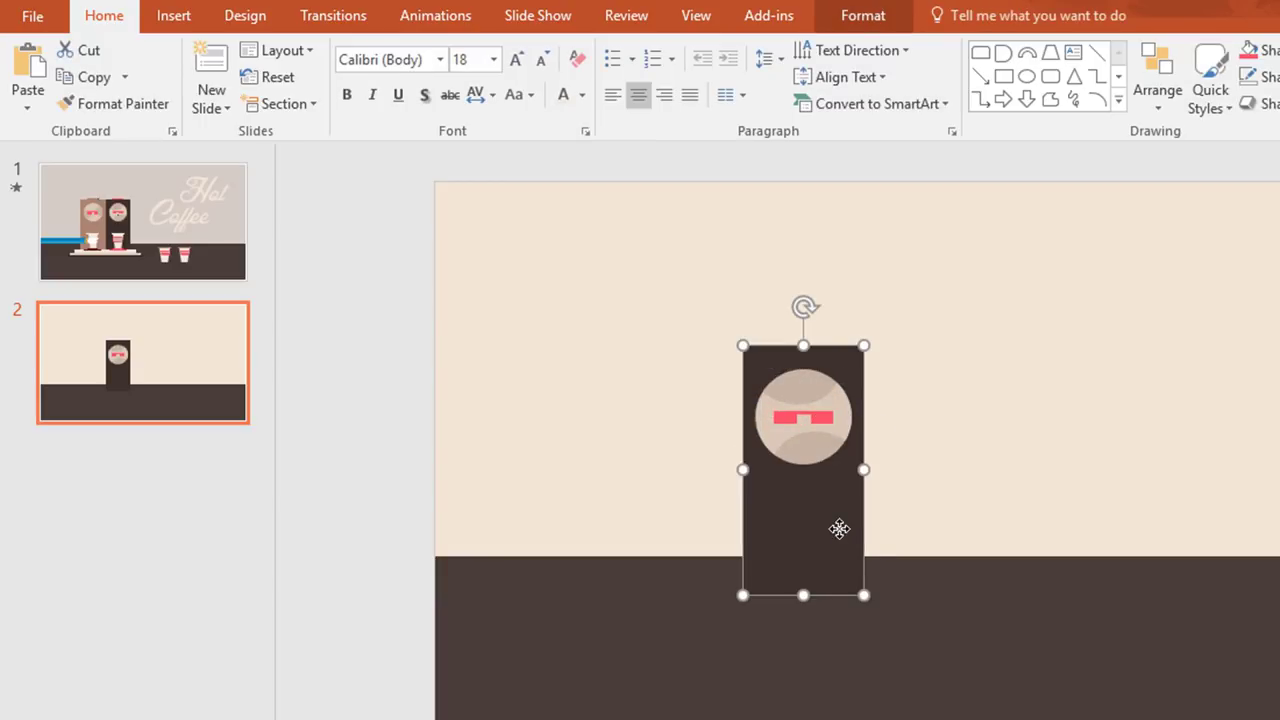
left_click_drag(839, 531, 1071, 449)
left_click_drag(1050, 509, 1058, 274)
Colour the small bar pink, place it on the machine top, and send it to back.
left_click(868, 20)
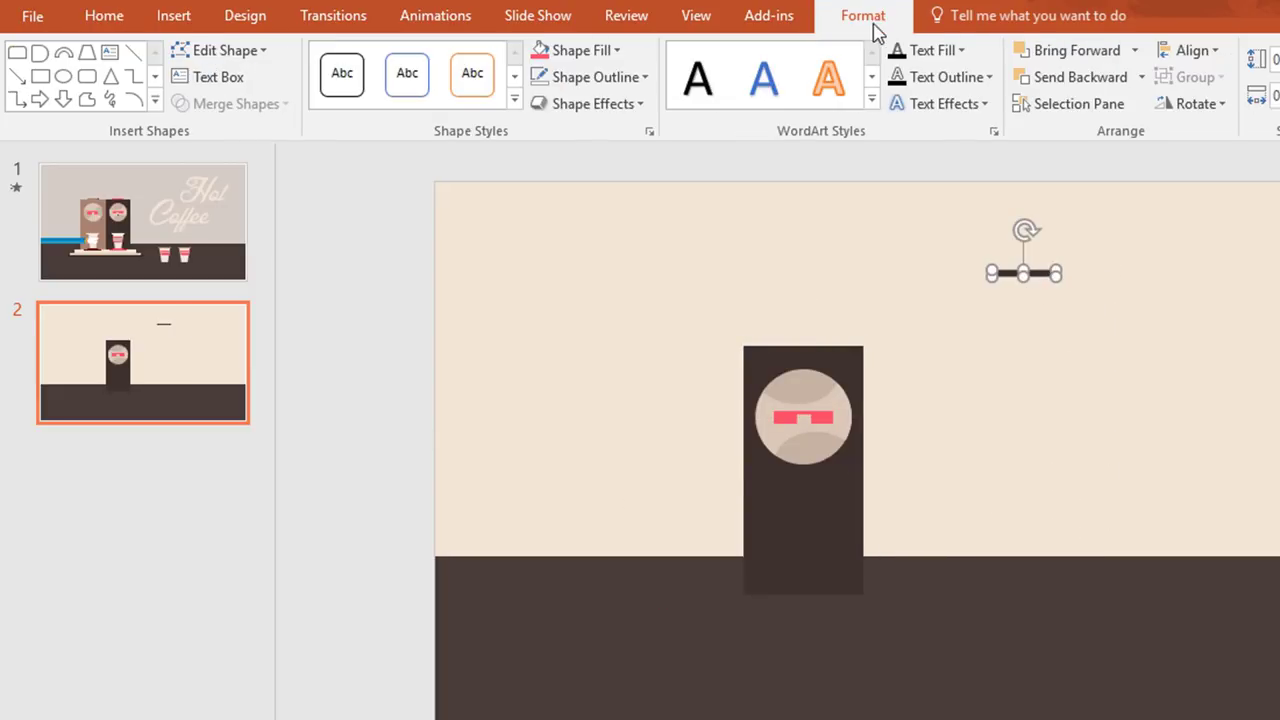
left_click(585, 50)
left_click(540, 278)
left_click_drag(1036, 276, 813, 343)
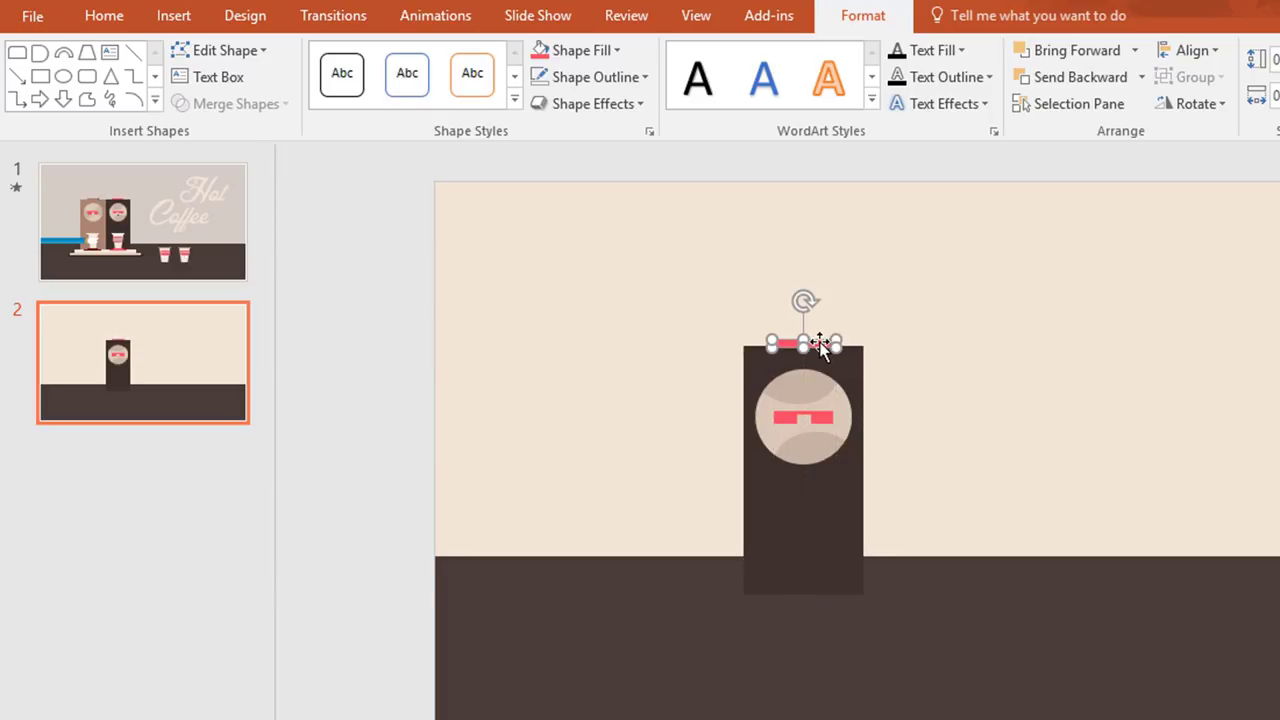
right_click(818, 345)
mouse_move(960, 591)
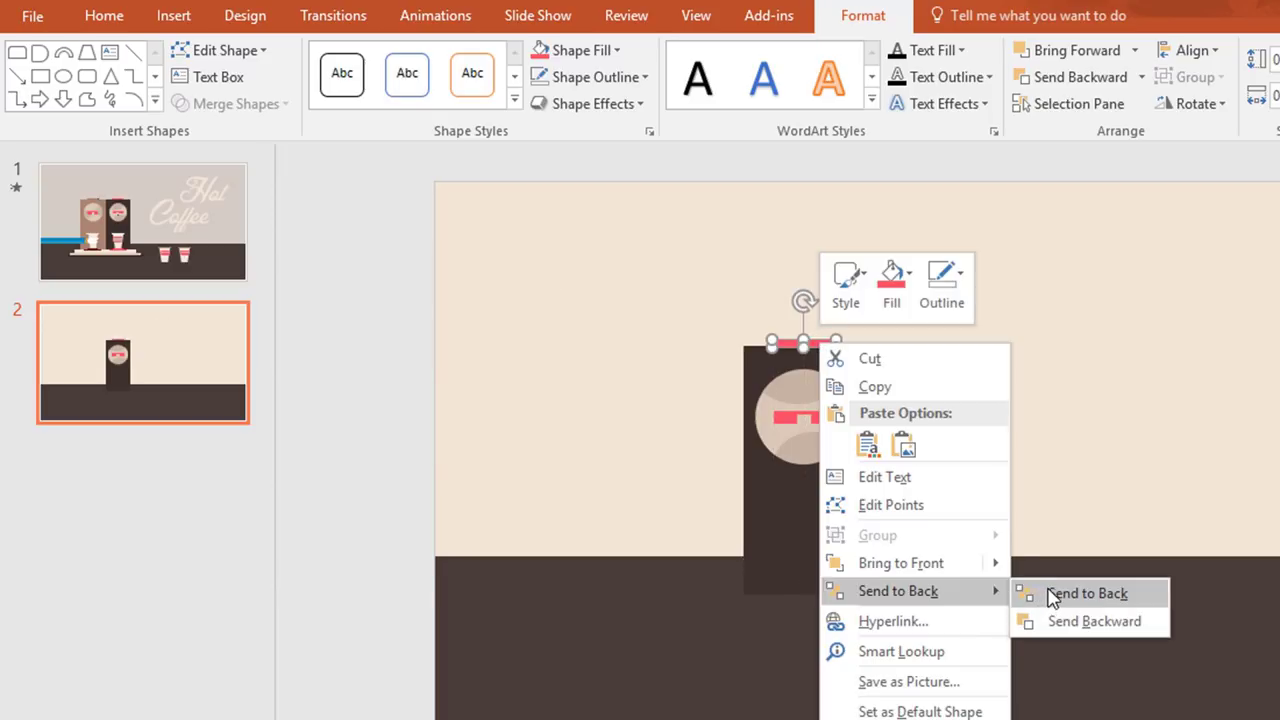
left_click(1060, 593)
left_click_drag(822, 343, 823, 344)
Copy the dark machine body and shrink the copy into a small bar over the circle.
left_click(822, 508)
left_click_drag(822, 508, 978, 450)
left_click_drag(1017, 534, 795, 436)
scroll(806, 443, "up", 3)
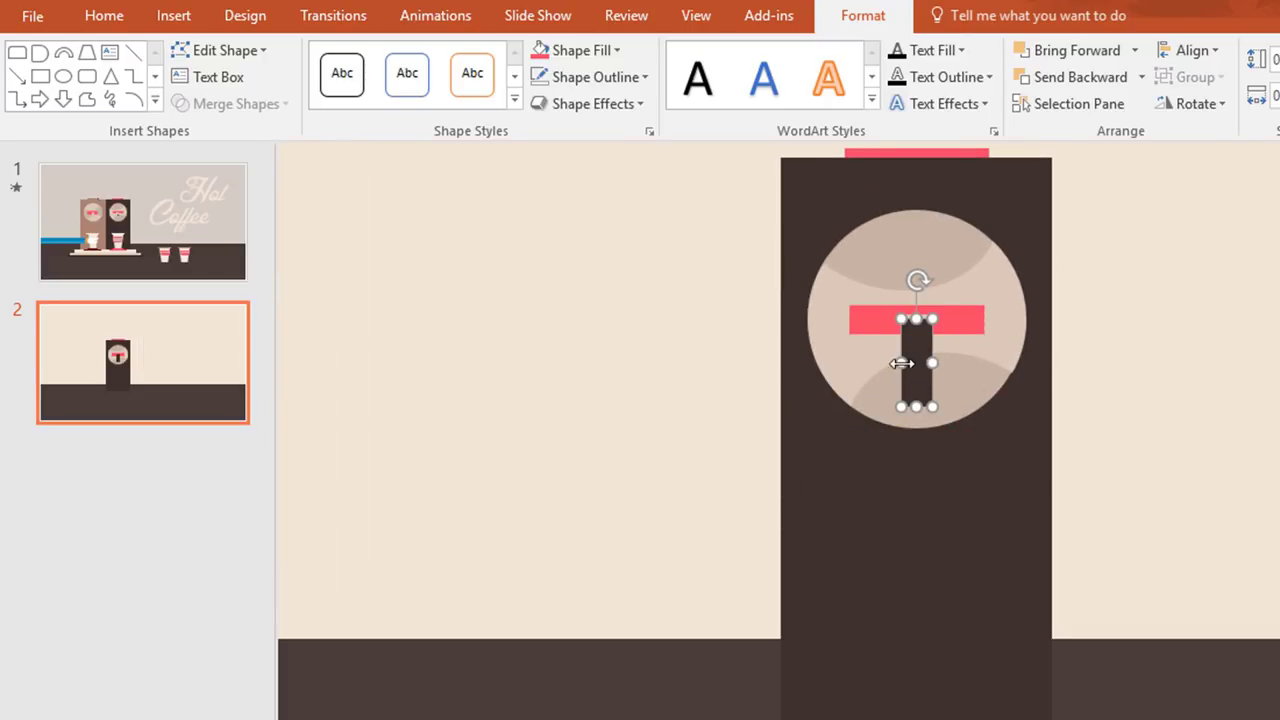
Shorten the small bar under the pink band and colour it tan as the spout.
left_click_drag(916, 406, 916, 355)
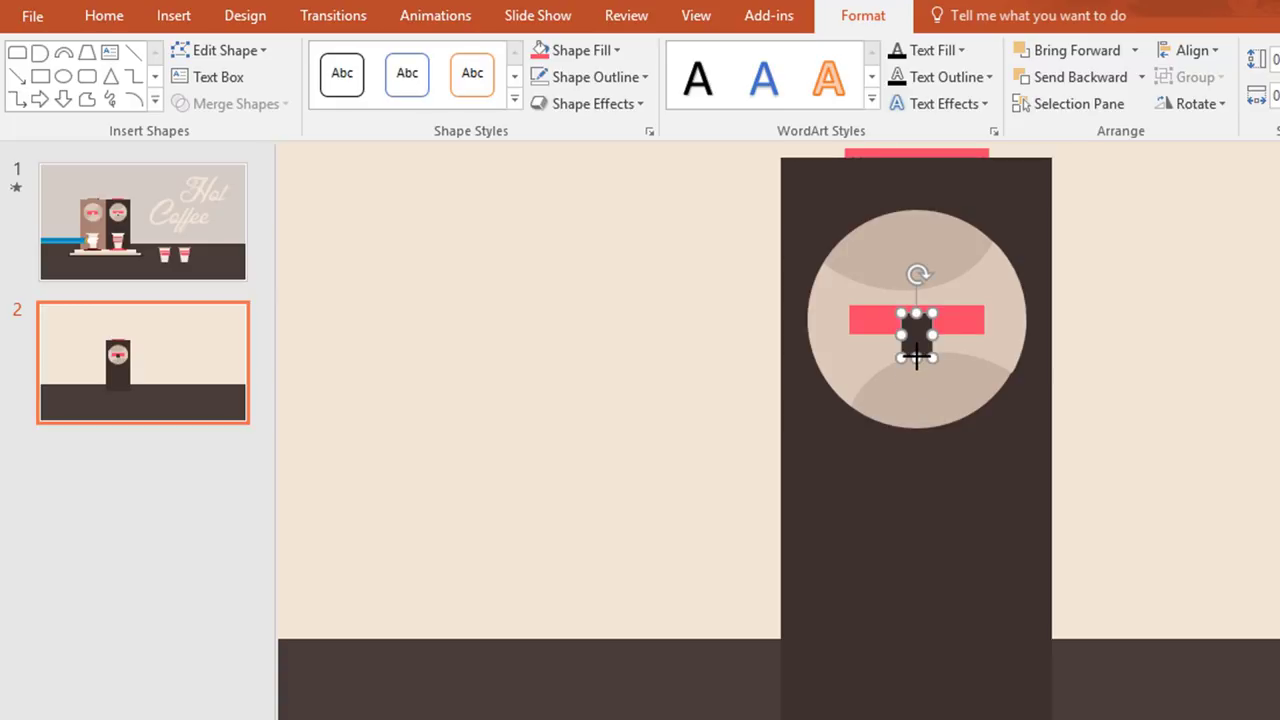
left_click(616, 50)
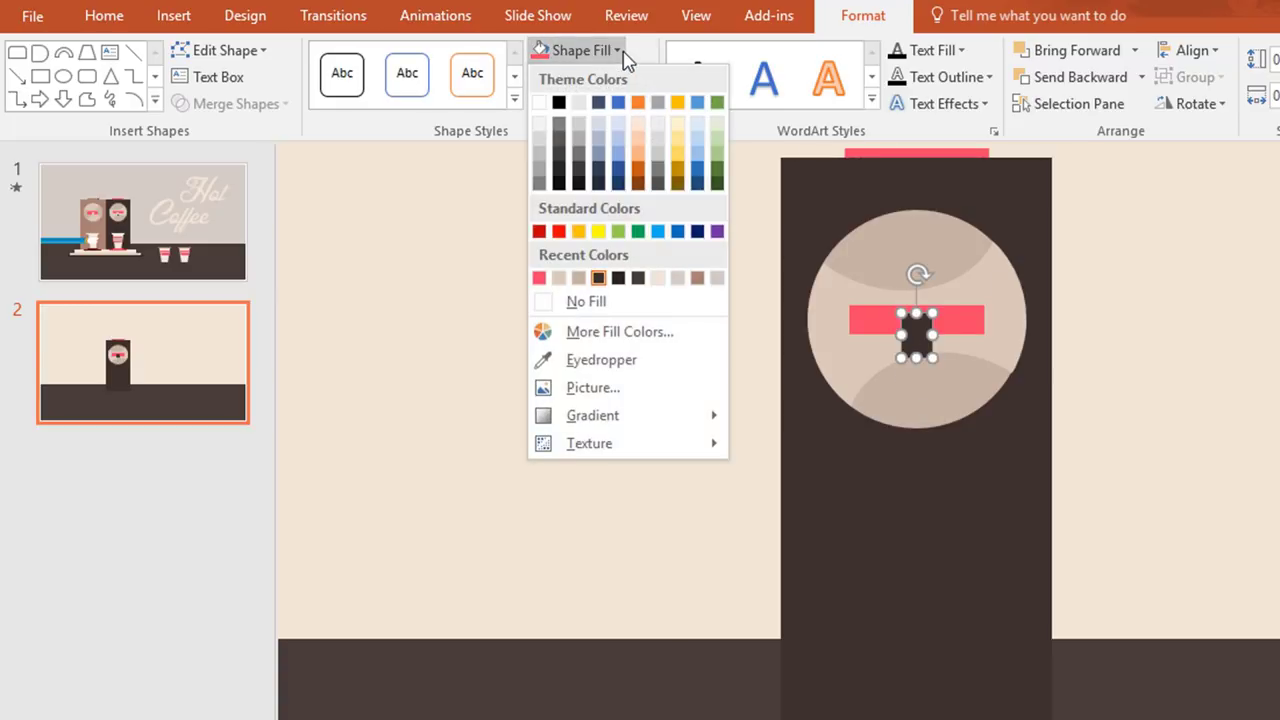
left_click(579, 277)
key("Escape")
Duplicate the tan spout, colour the copy dark brown, and resize it into the tip.
left_click(913, 366)
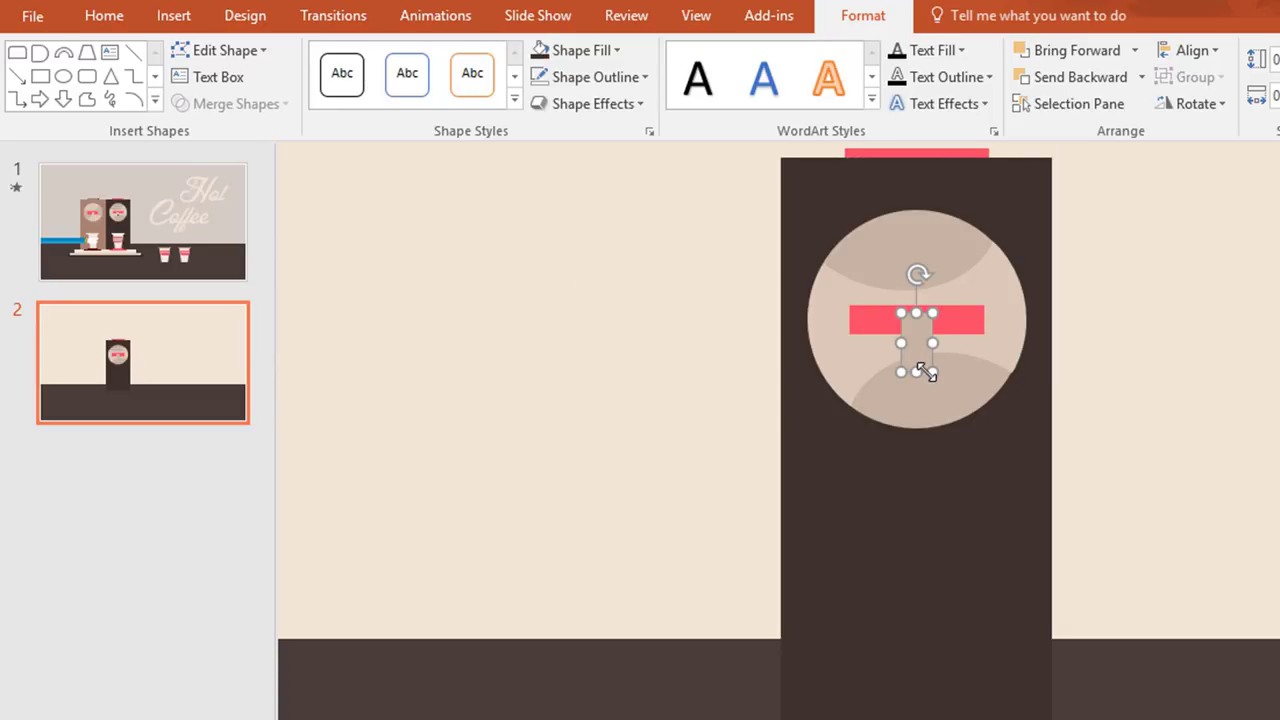
key("ctrl+d")
left_click(586, 51)
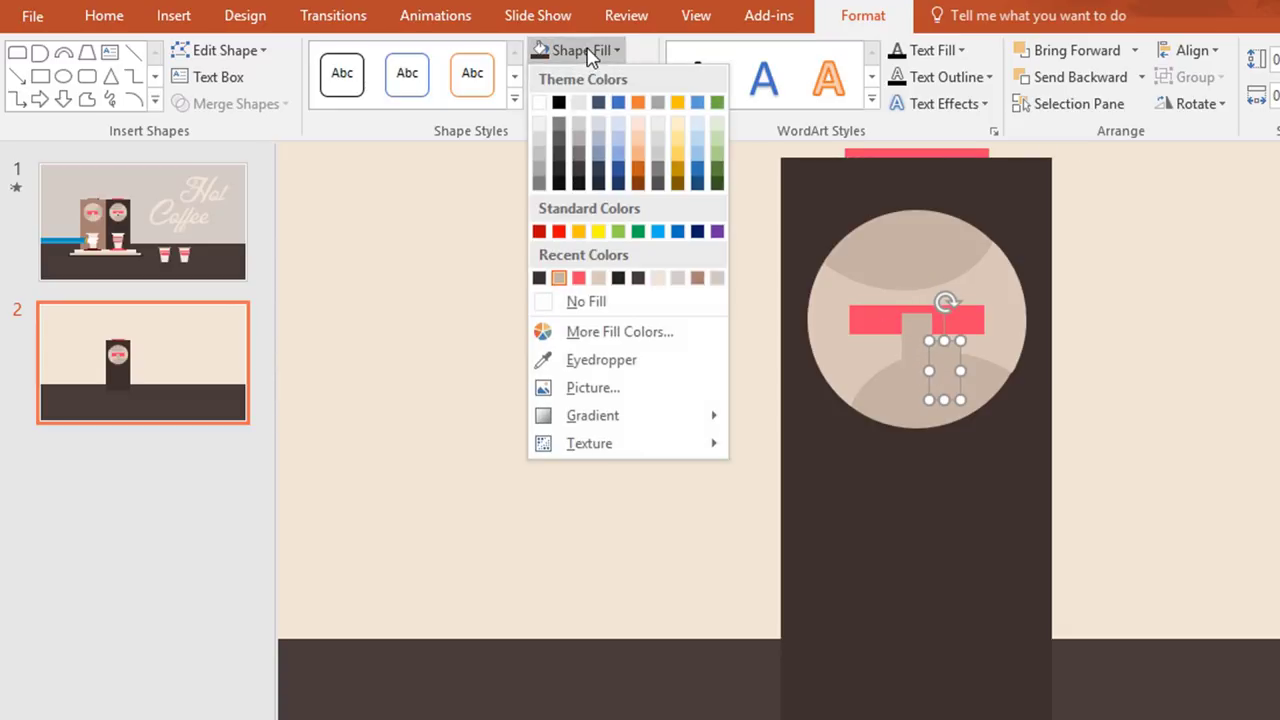
left_click(540, 278)
left_click_drag(948, 400, 925, 353)
scroll(925, 353, "up", 3, "ctrl")
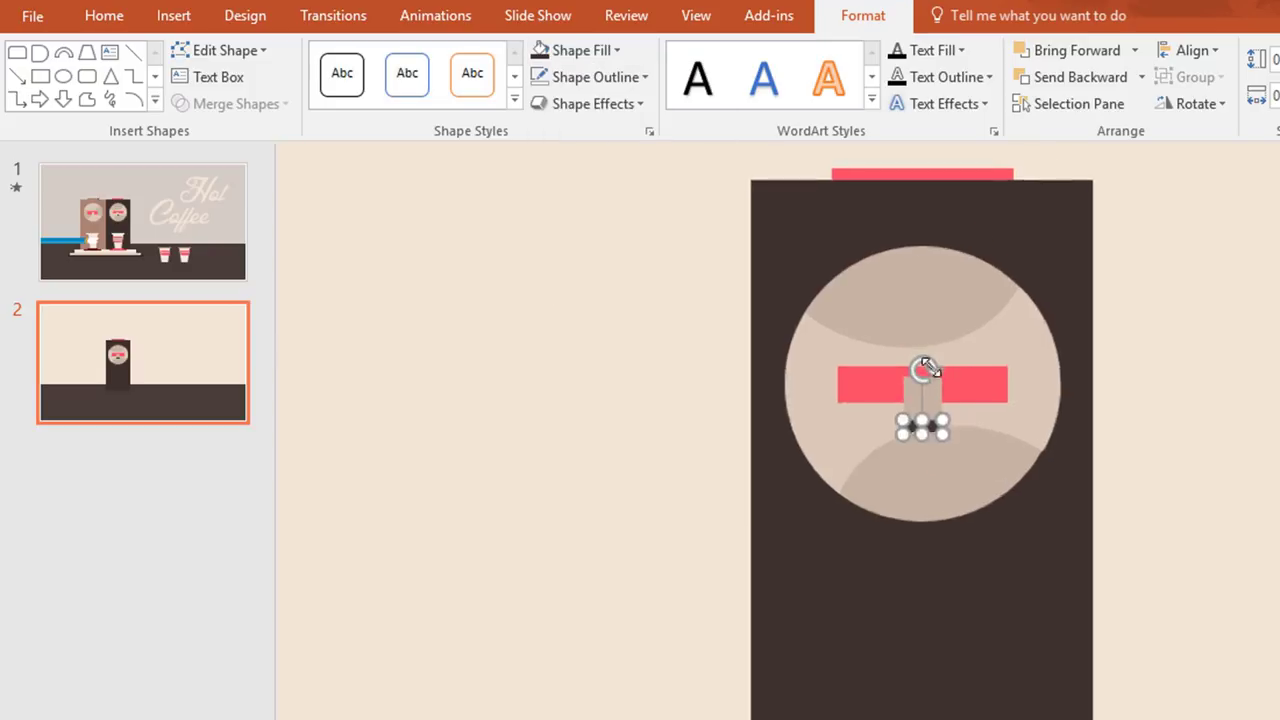
left_click_drag(949, 450, 923, 449)
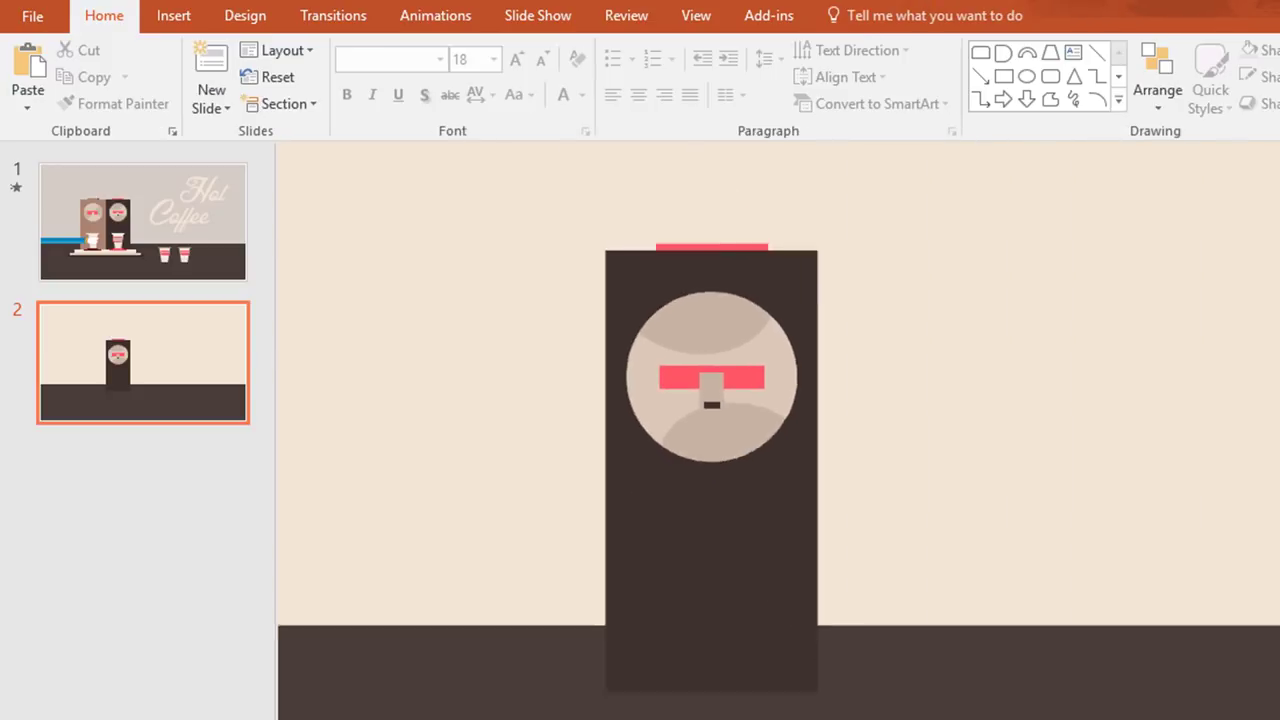
Duplicate the whole coffee machine and place the copy beside the original.
scroll(866, 469, "down", 3, "ctrl")
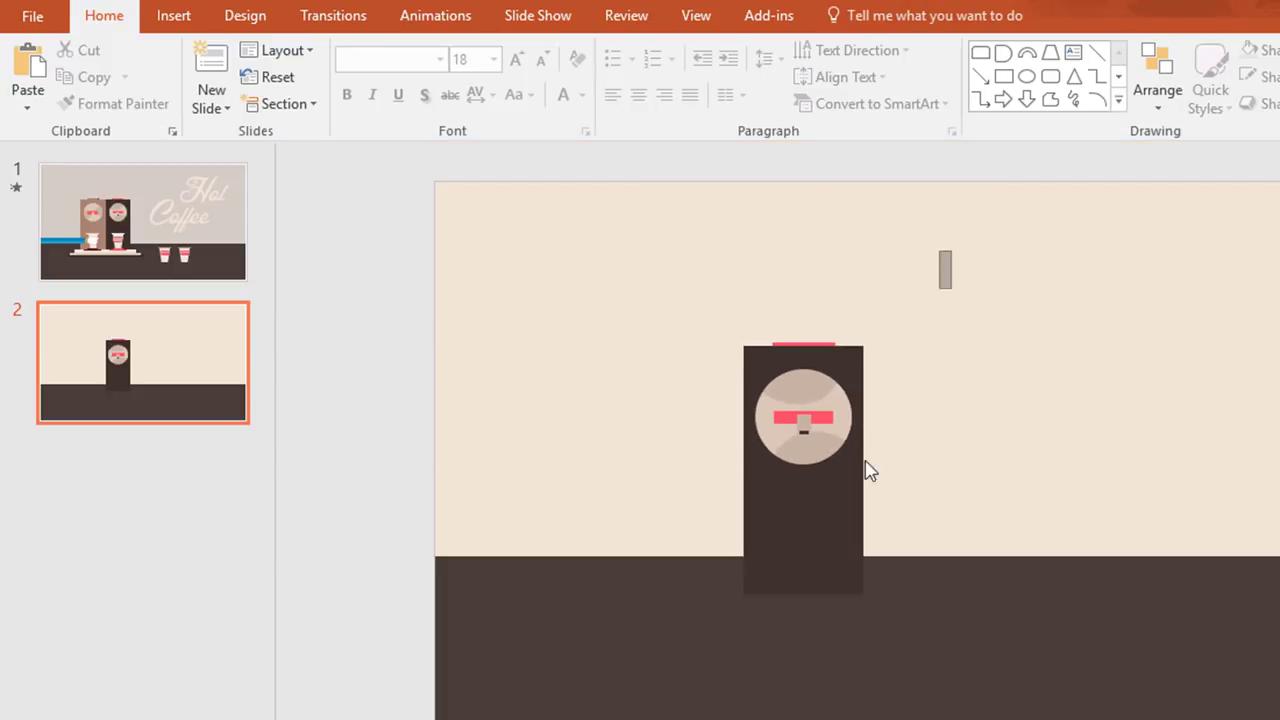
left_click_drag(952, 250, 657, 648)
key("ctrl+d")
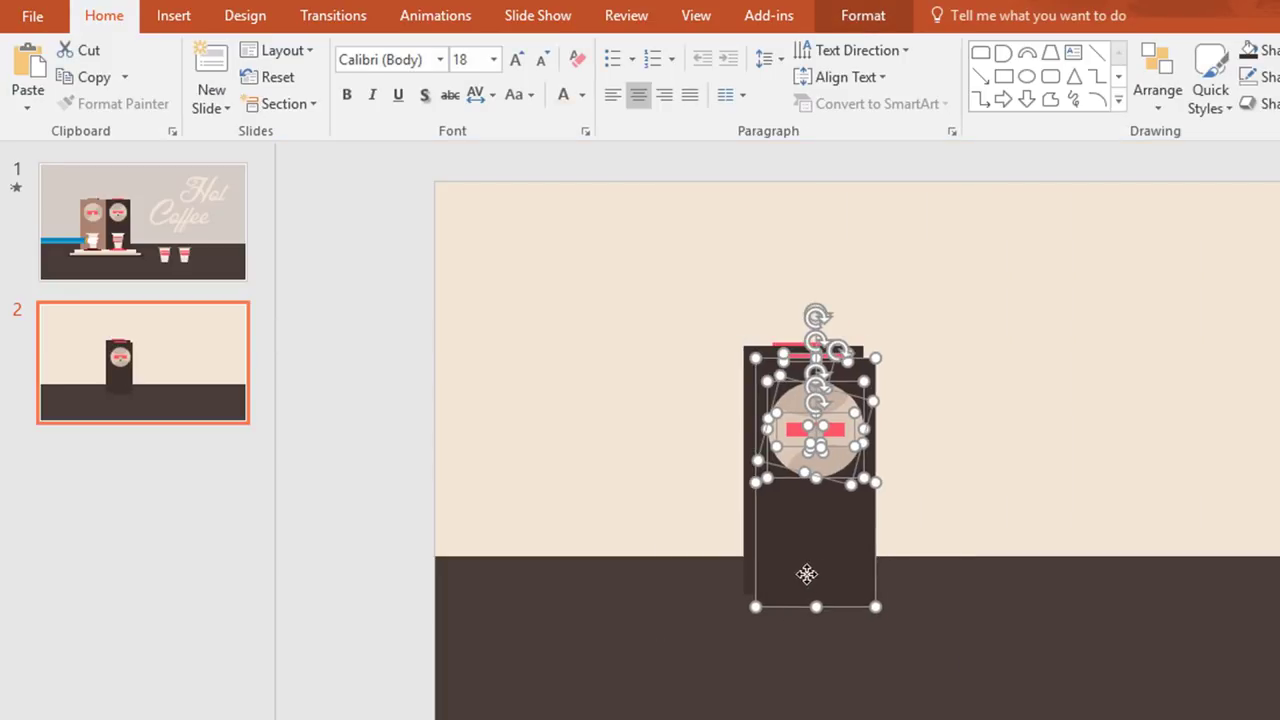
left_click_drag(808, 574, 684, 562)
Colour the left coffee machine tan.
left_click(1006, 434)
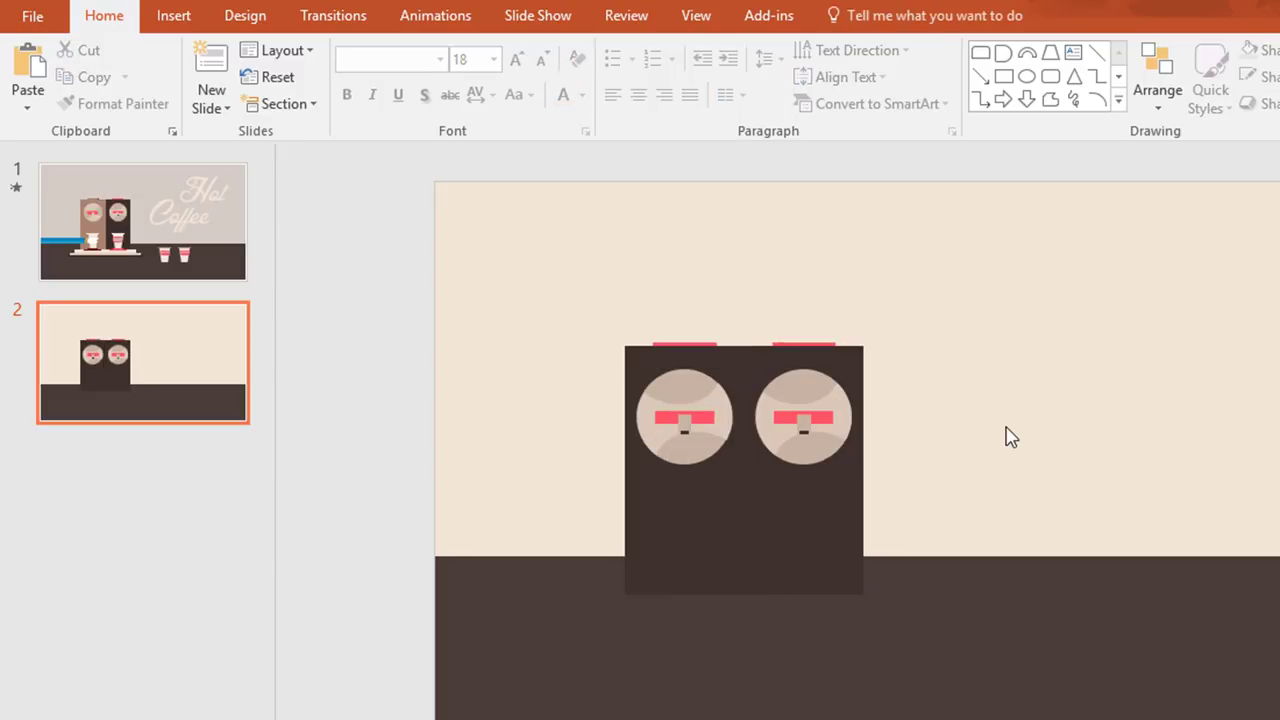
left_click(674, 521)
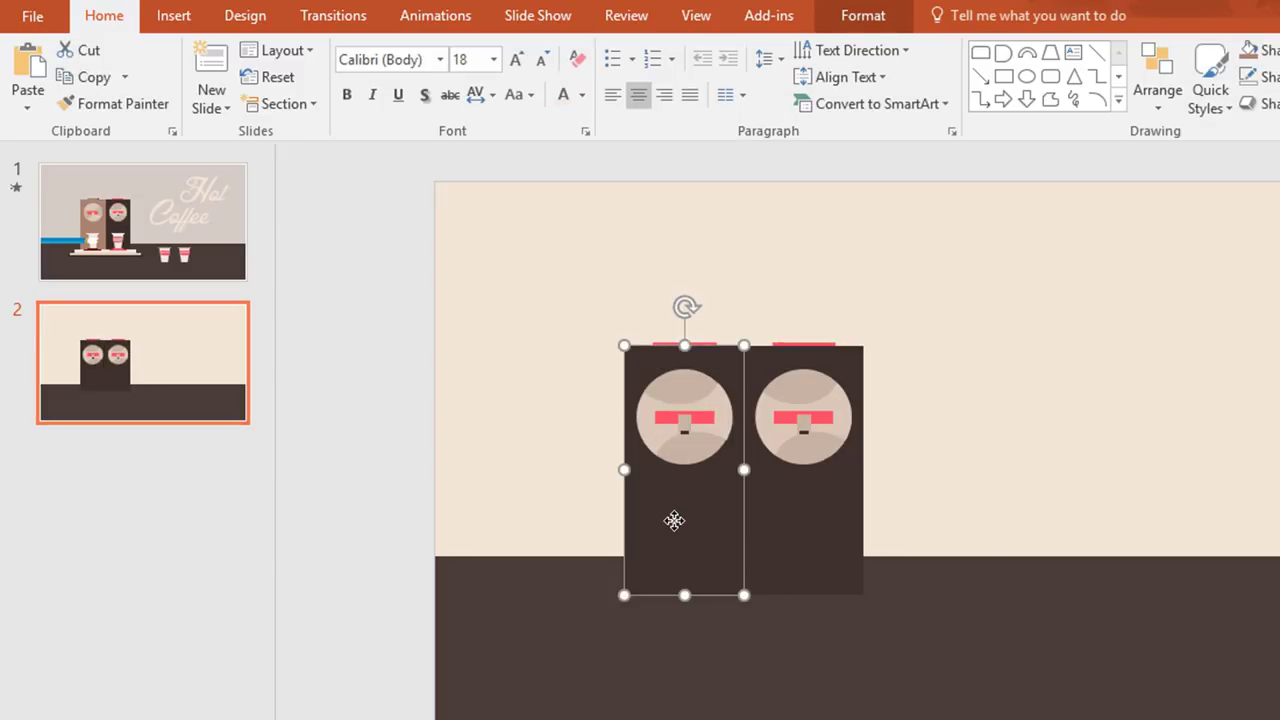
left_click(880, 26)
left_click(610, 55)
left_click(541, 279)
key("Escape")
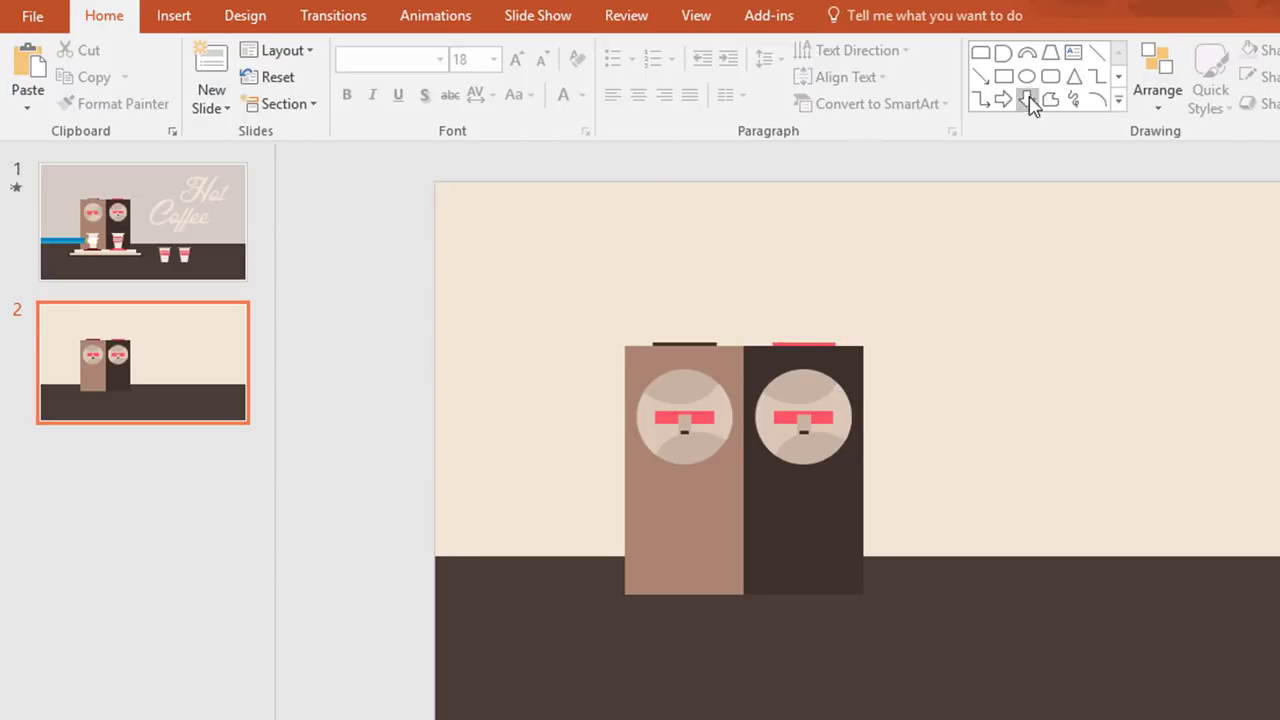
Draw a wide thin cream bar with no outline under both machines.
mouse_move(594, 609)
left_mouse_down()
mouse_move(895, 615)
mouse_move(874, 603)
left_mouse_up()
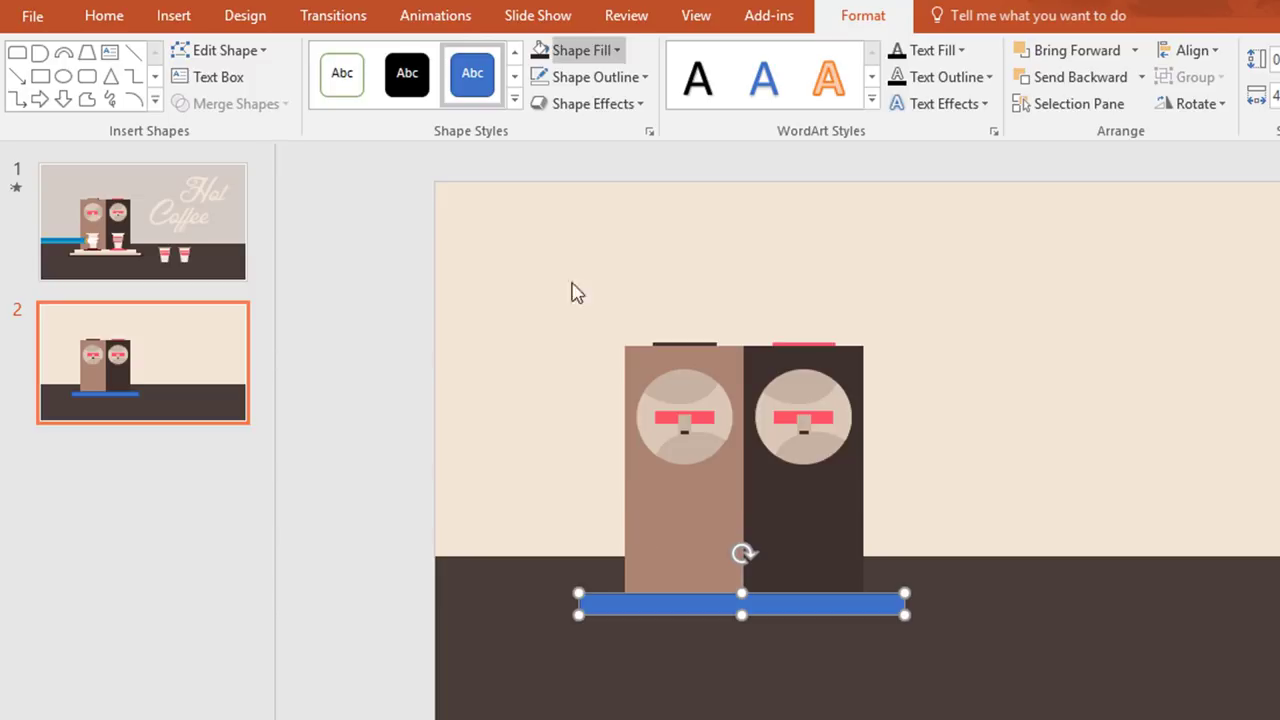
left_click(614, 52)
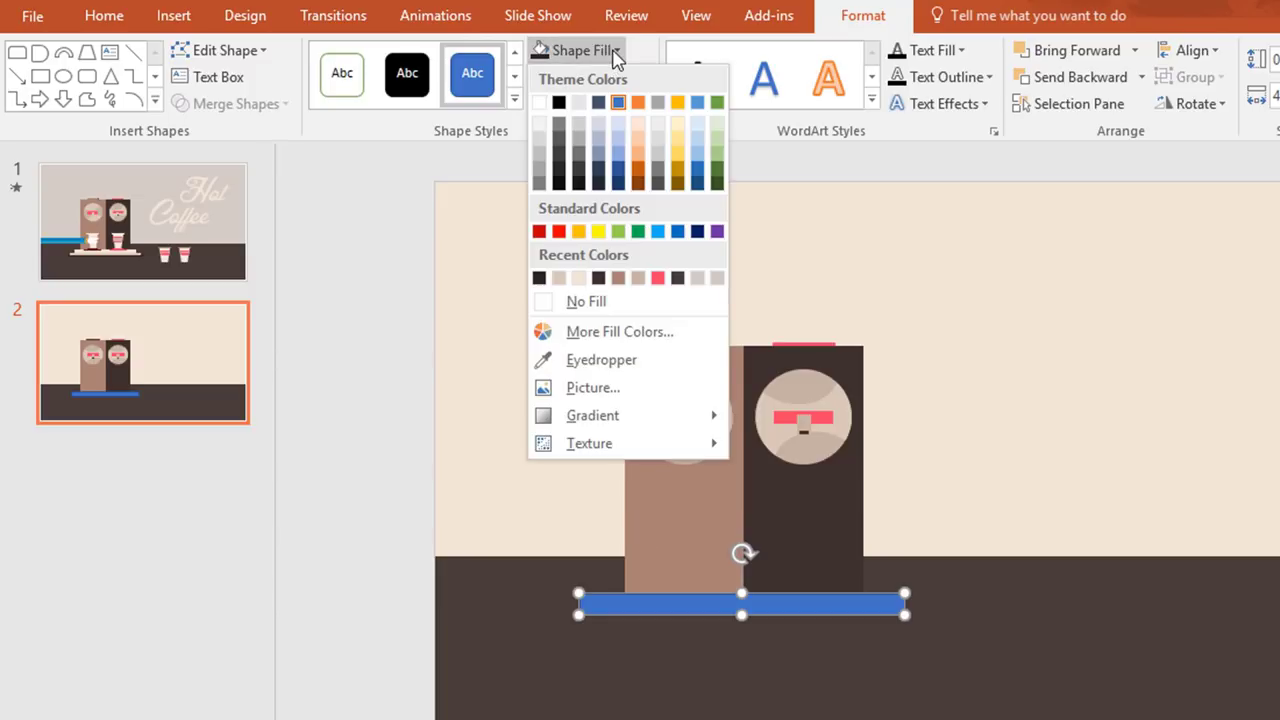
left_click(578, 278)
left_click(645, 80)
left_click(700, 326)
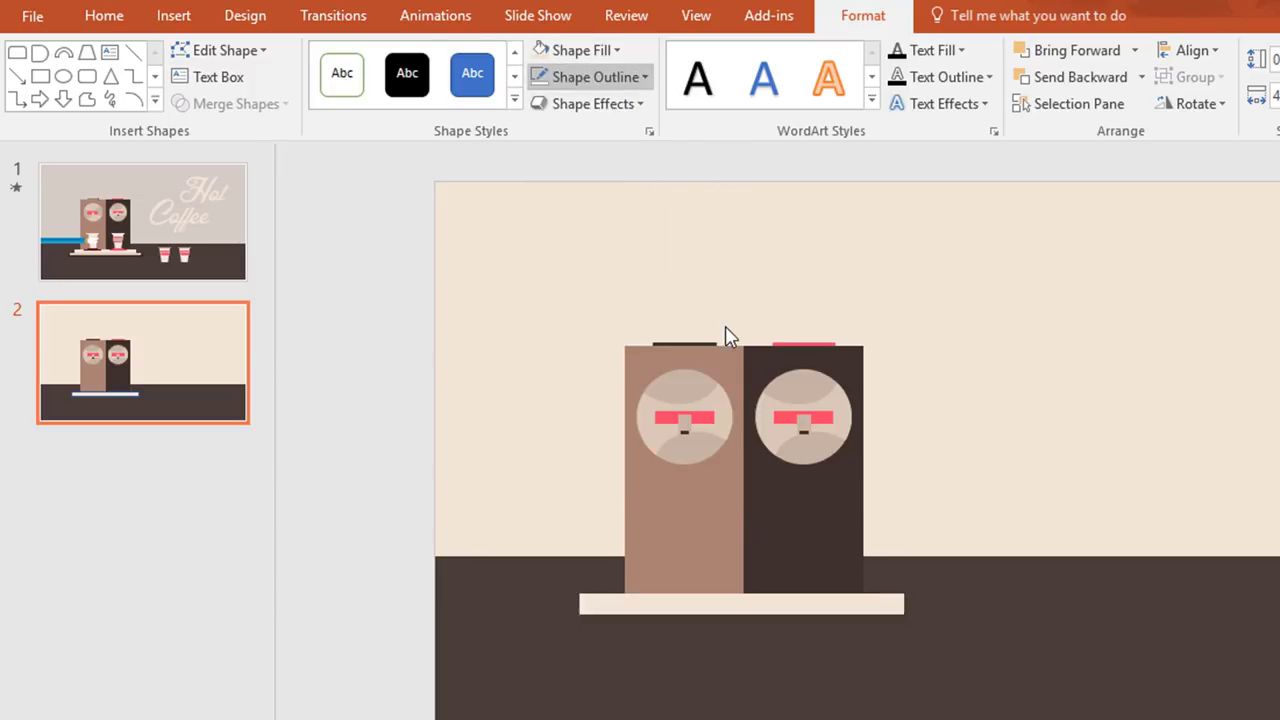
Copy the cream bar just below, widen it, and colour it tan.
left_click_drag(765, 604, 779, 543)
left_click_drag(708, 625, 672, 633)
mouse_move(880, 636)
left_mouse_down()
mouse_move(940, 634)
mouse_move(898, 631)
left_mouse_up()
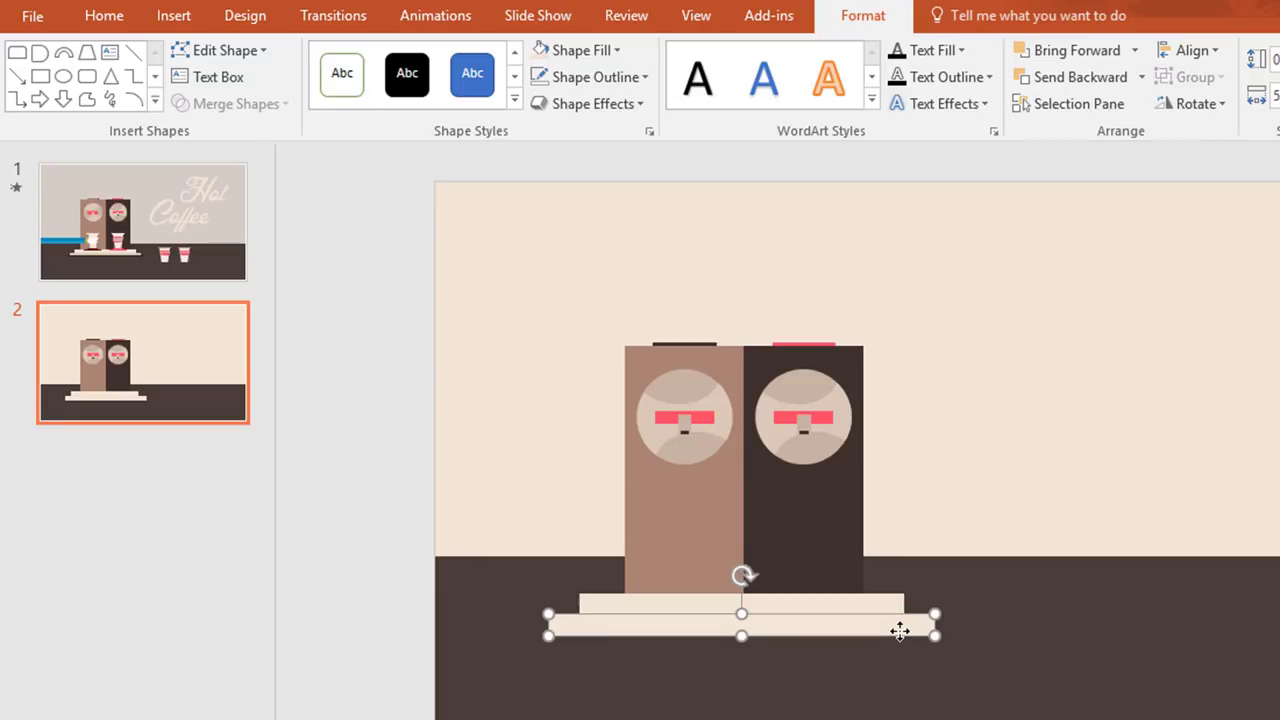
left_click(616, 50)
left_click(579, 279)
left_click(1087, 231)
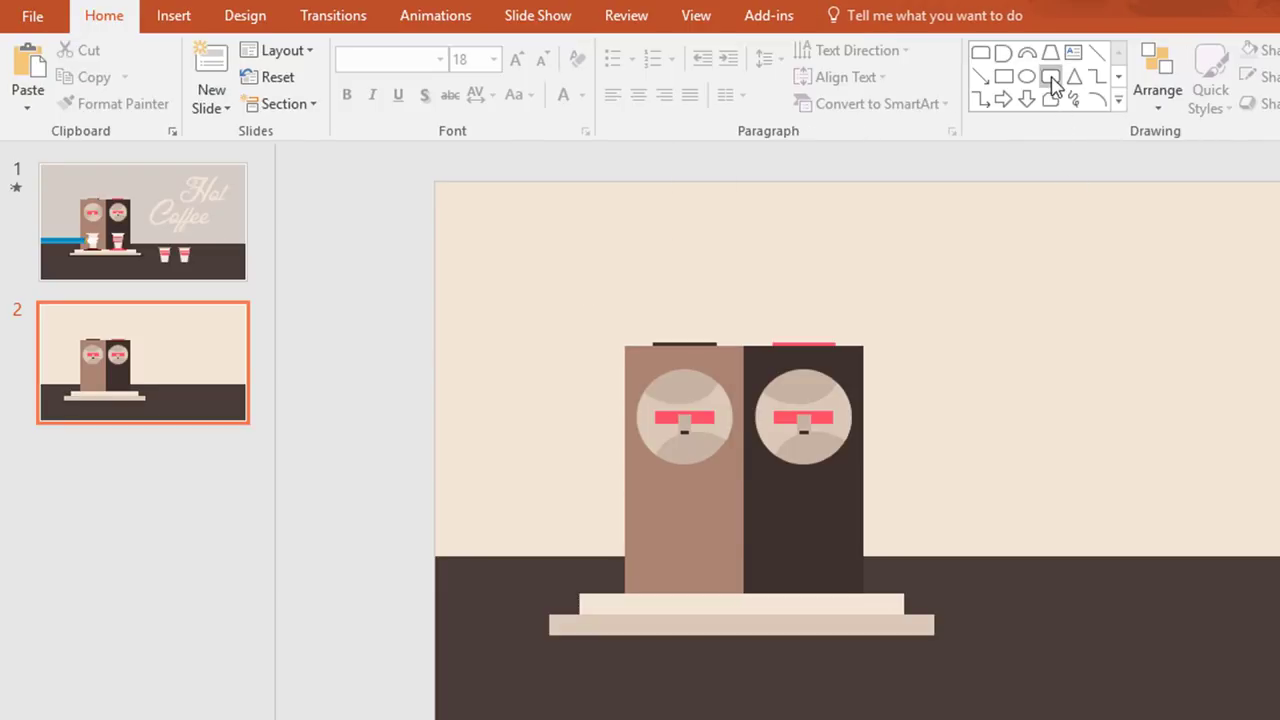
Draw a thin rounded bar under the base and centre it.
left_click_drag(625, 655, 943, 651)
left_click(533, 640)
left_click(557, 651)
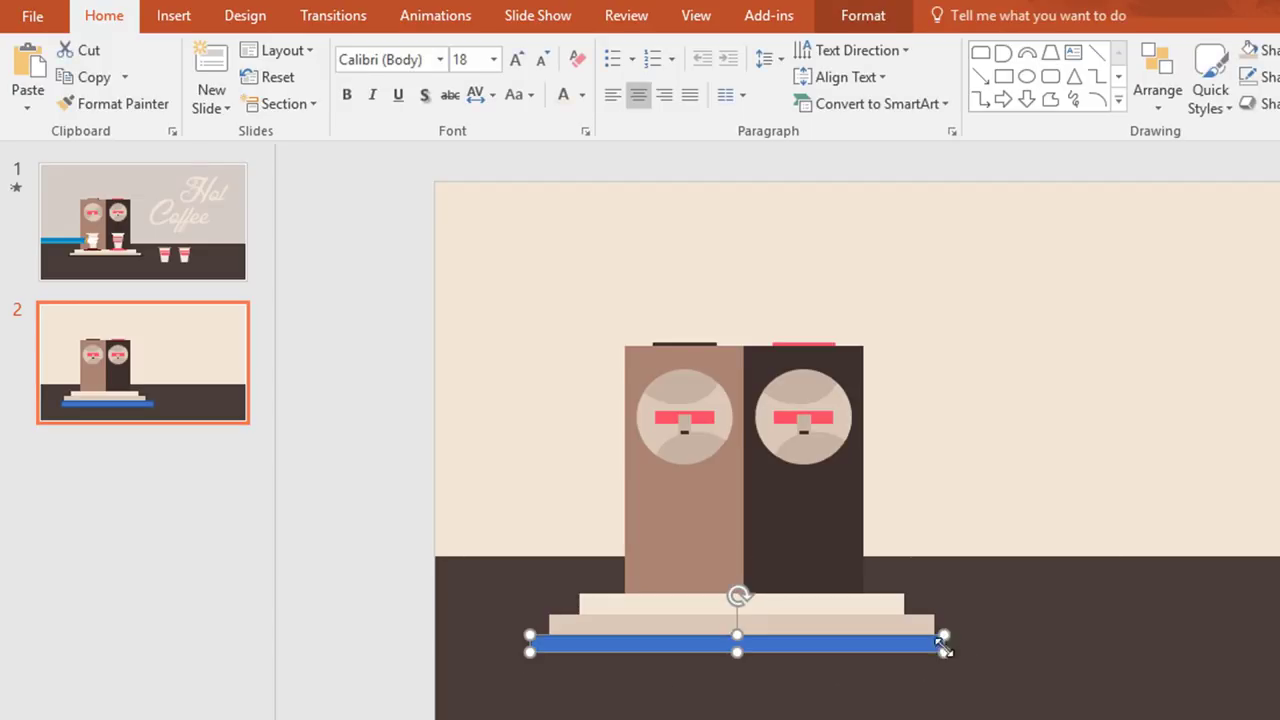
scroll(1072, 648, "up", 3)
left_click_drag(1068, 632, 1031, 613)
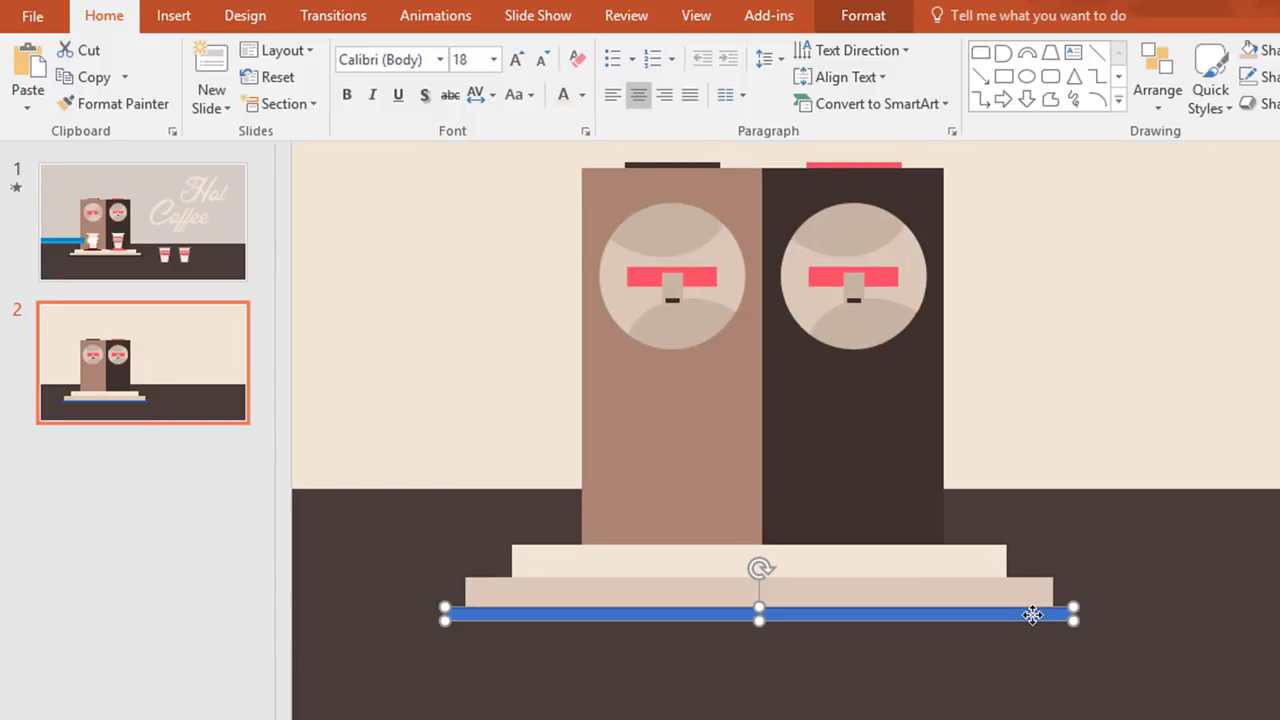
Fill the rounded bar dark brown, remove its outline, and select the cream tray.
left_click(880, 22)
left_click(612, 52)
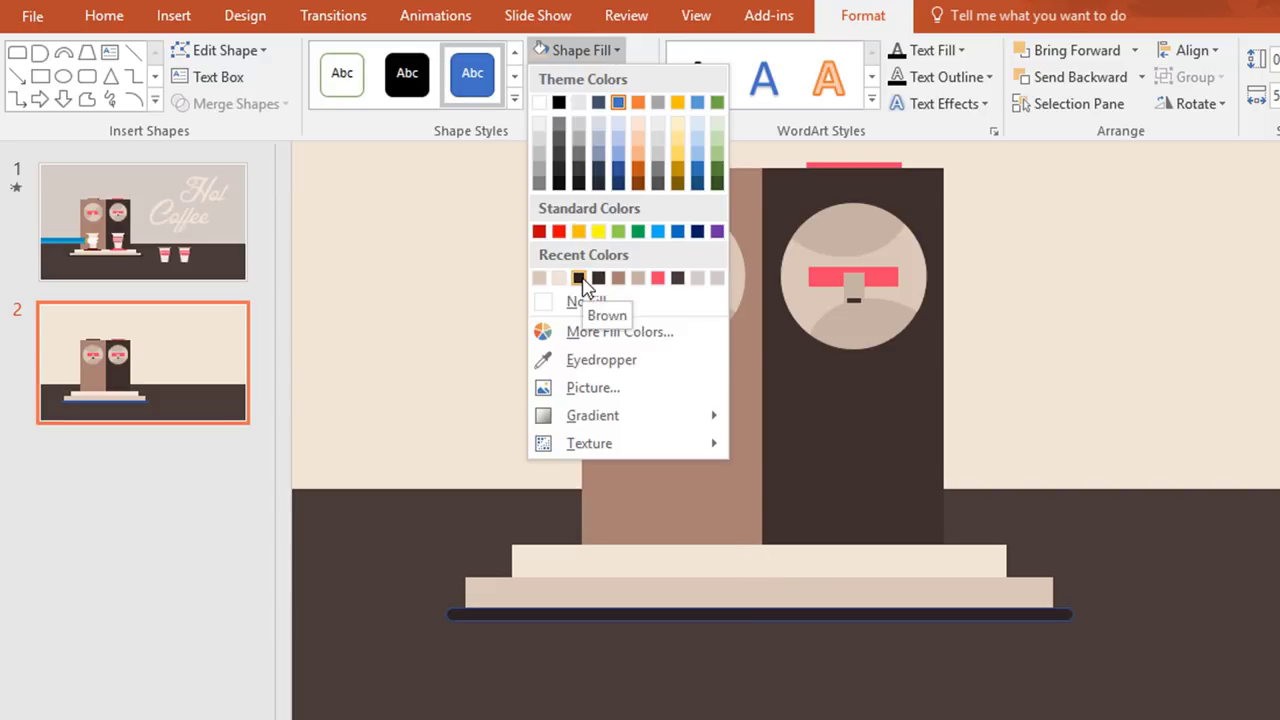
left_click(580, 277)
left_click(644, 77)
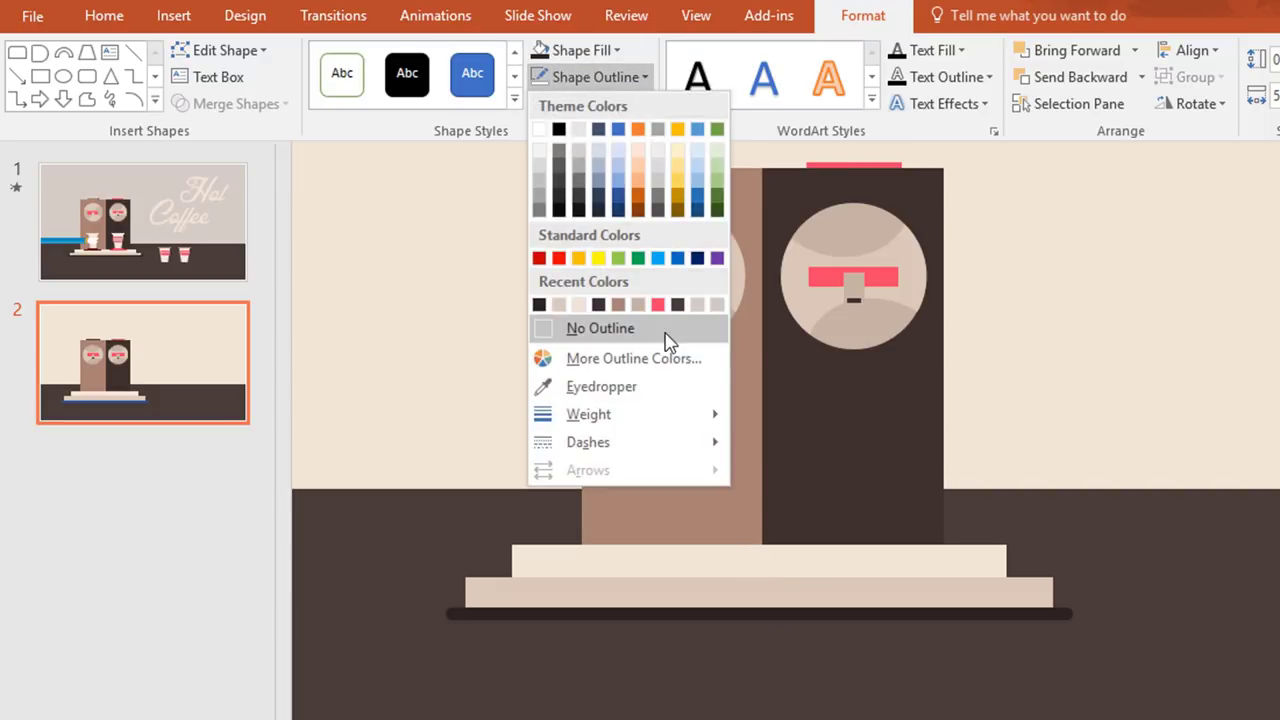
left_click(605, 329)
scroll(957, 546, "down", 2)
left_click(957, 546)
left_click(847, 620)
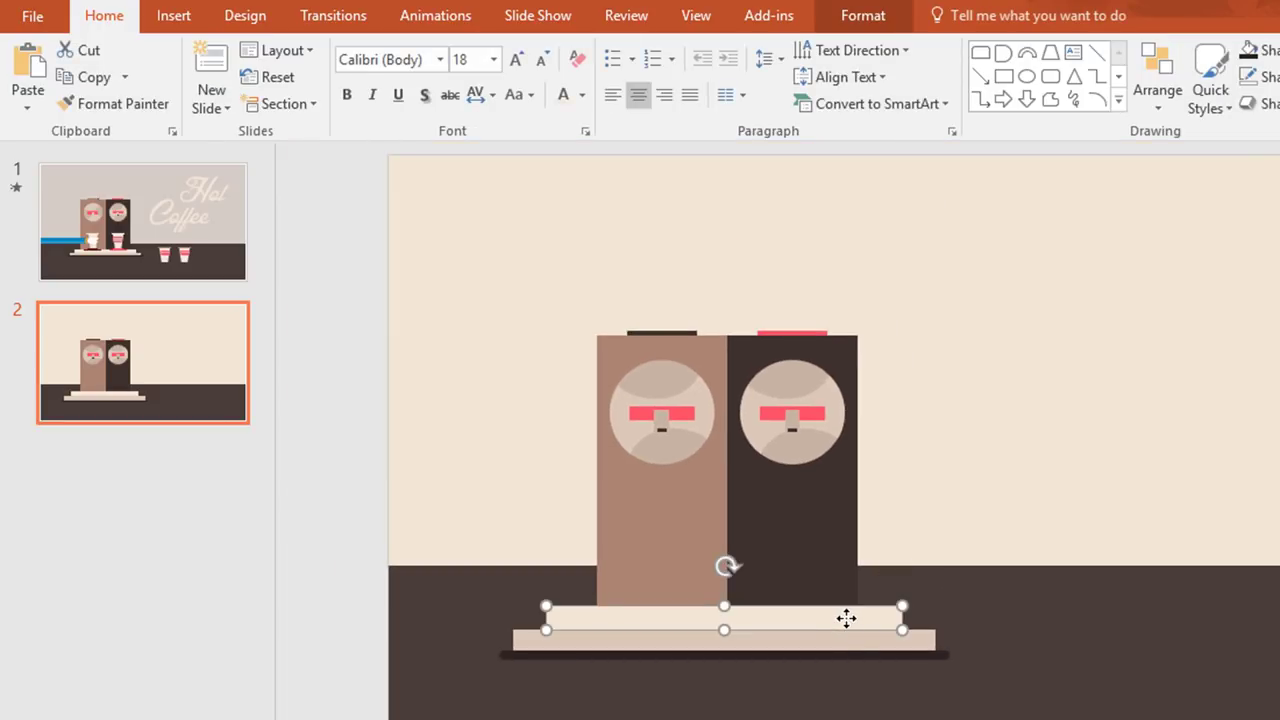
Copy the cream tray as a thin red bar on the dark machine's base.
left_click_drag(849, 628, 978, 601)
left_click(850, 15)
left_click(612, 51)
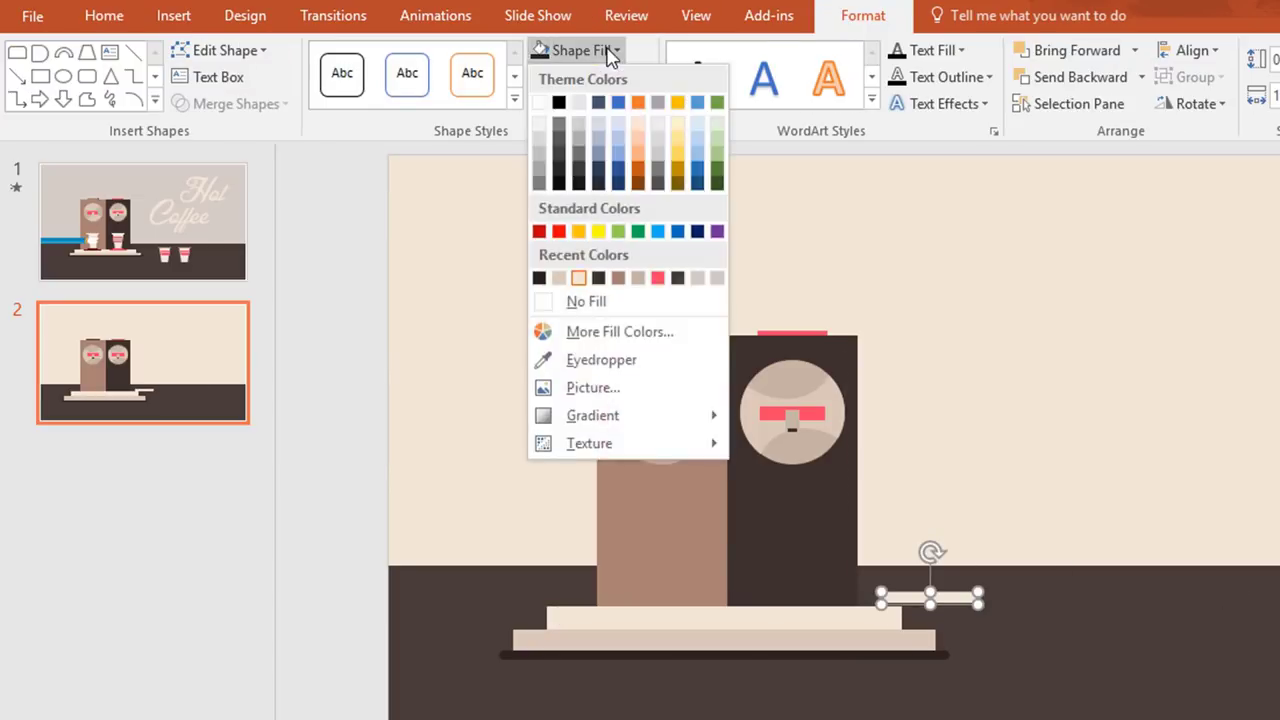
left_click(659, 278)
left_click_drag(929, 597, 819, 610)
key("Escape")
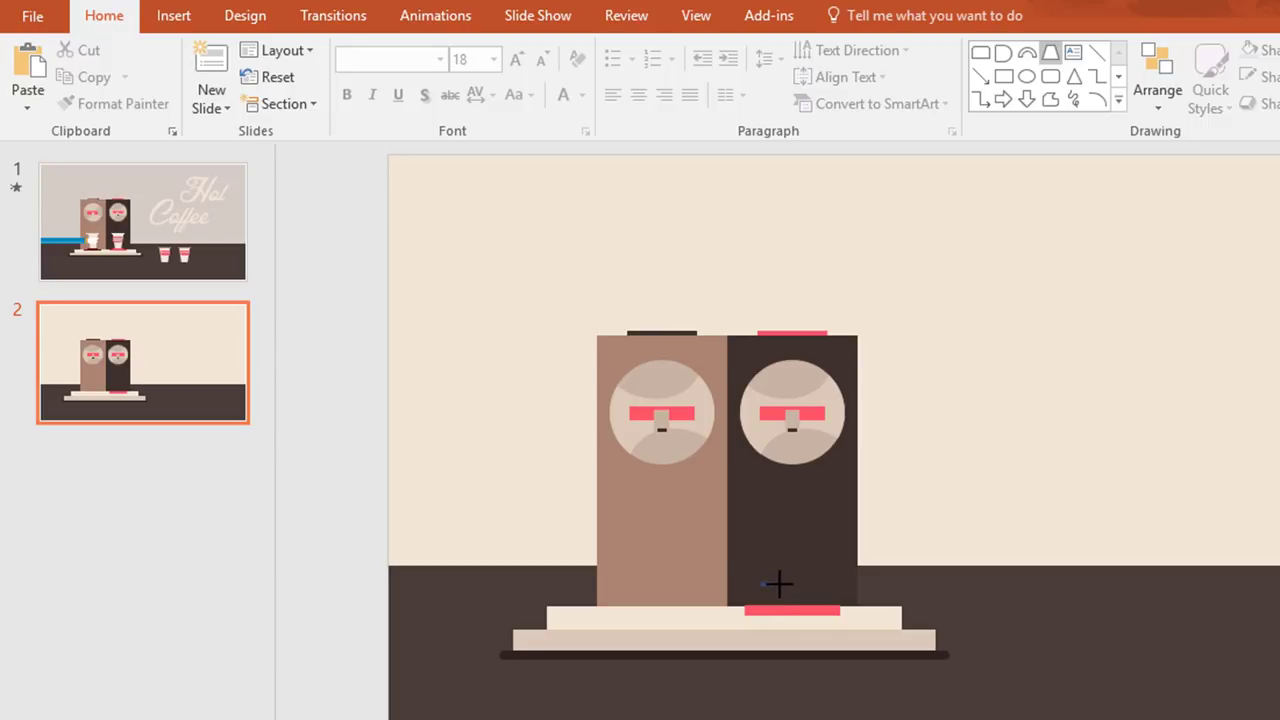
Add a small red, outline-free trapezoid on top of the red strip.
left_click_drag(808, 594, 830, 592)
scroll(870, 645, "up", 5)
left_click_drag(957, 451, 958, 471)
left_click(878, 15)
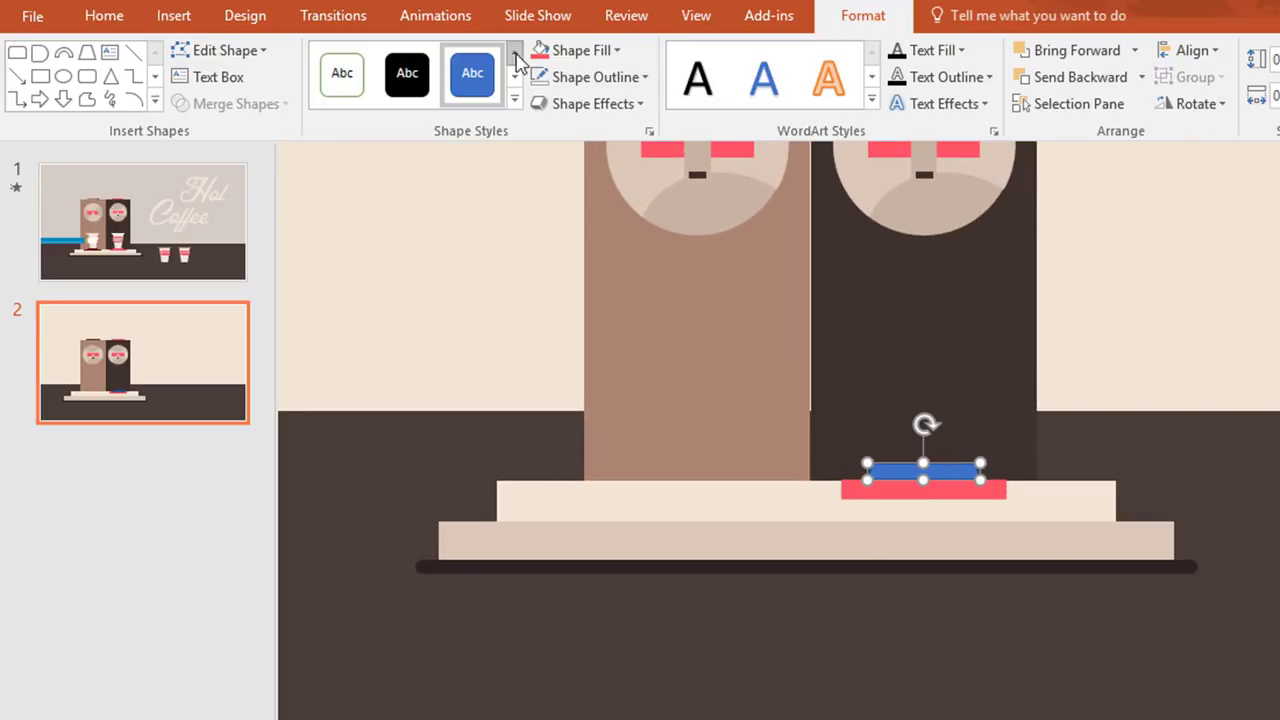
left_click(596, 55)
left_click(538, 279)
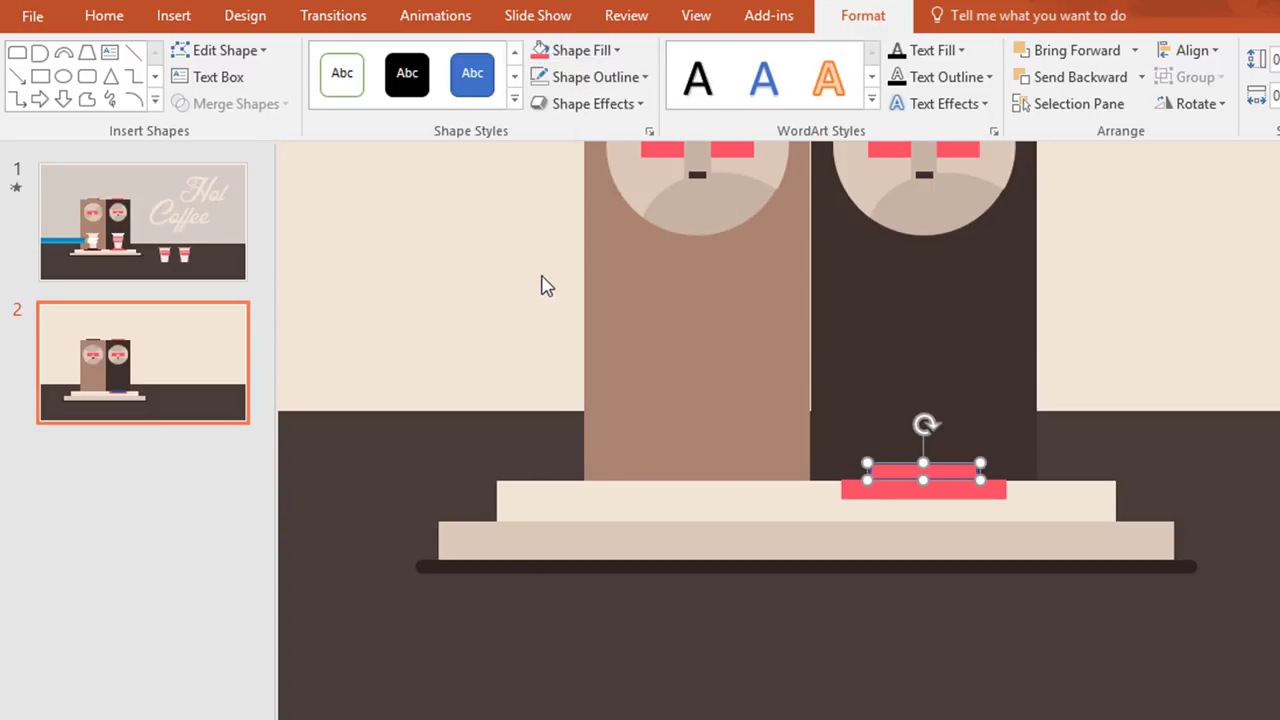
left_click(645, 77)
left_click(697, 331)
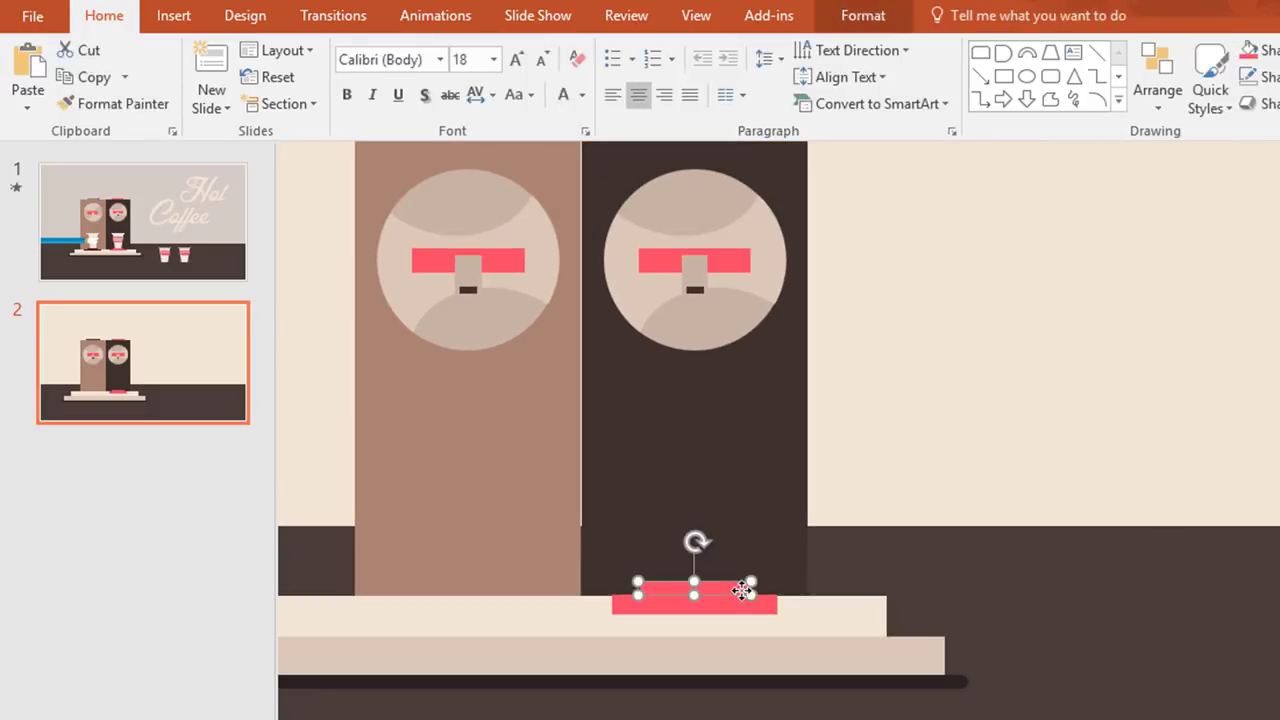
Duplicate the red strip and trapezoid under the left grinder column, recoloured the recent brown.
left_click(743, 604)
left_click(741, 590, "shift")
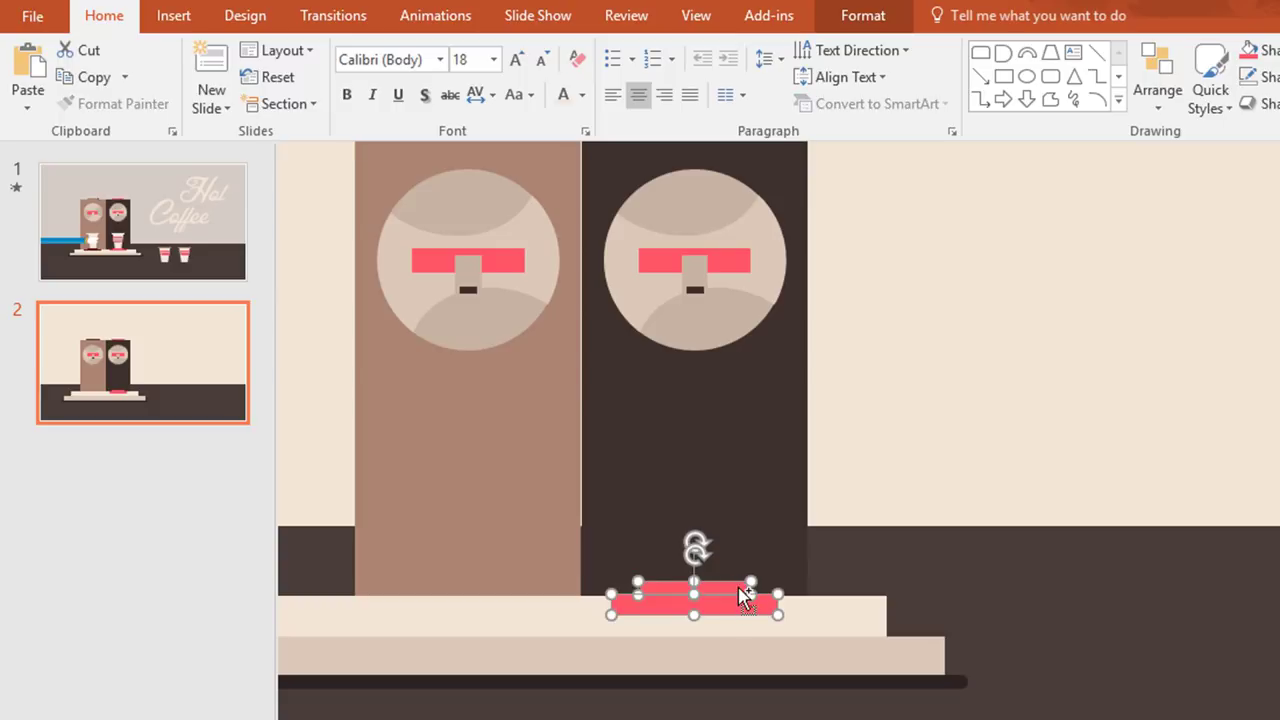
key("ctrl+d")
left_click_drag(737, 600, 484, 588)
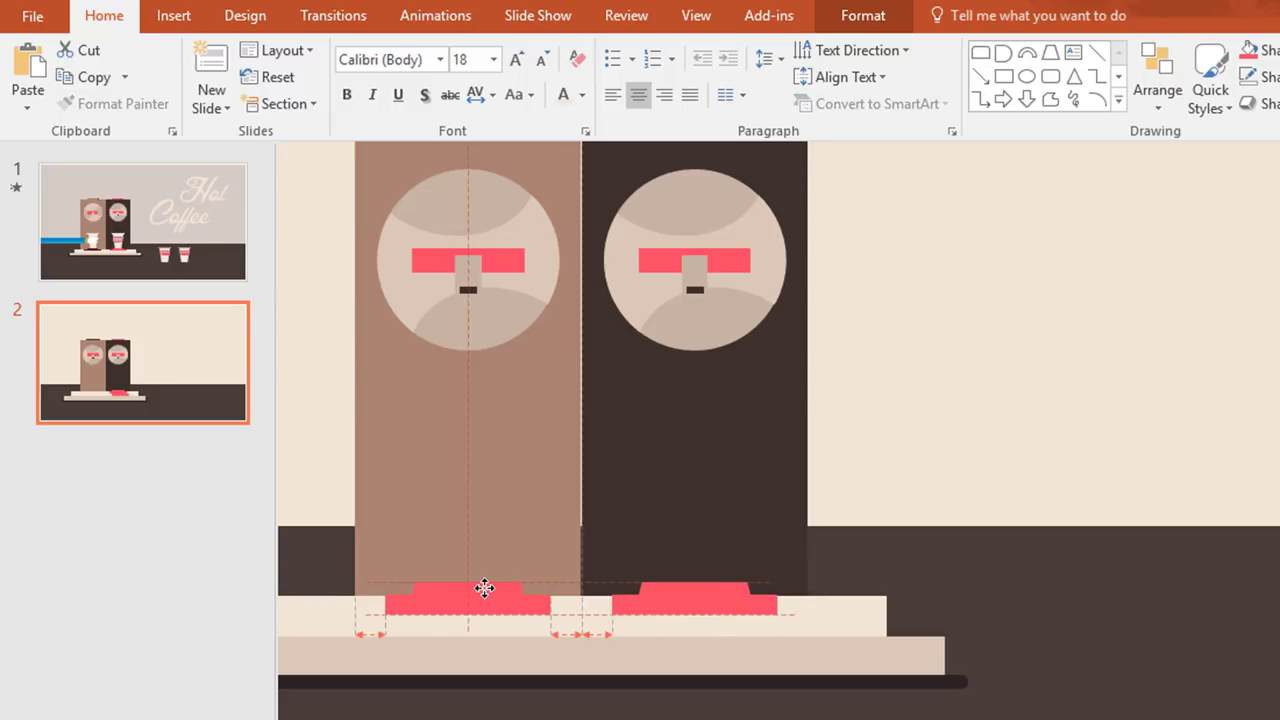
scroll(484, 588, "up", 1)
left_click(883, 22)
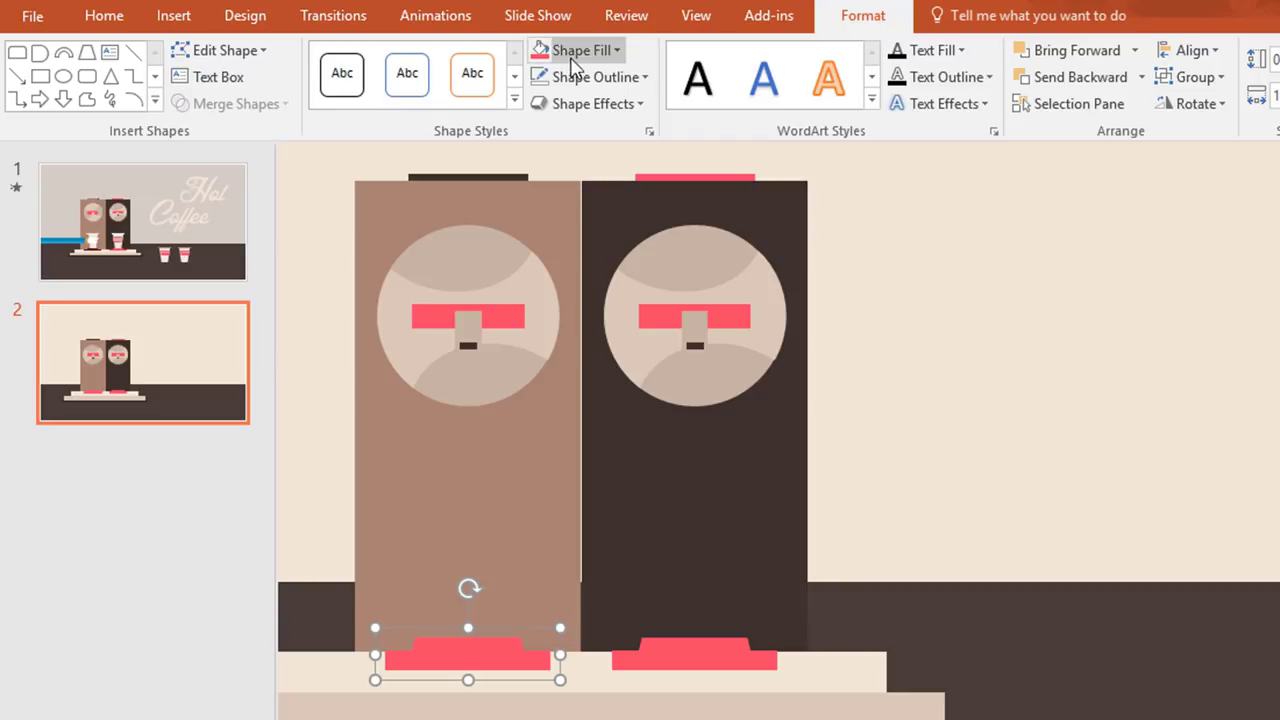
left_click(600, 58)
left_click(543, 280)
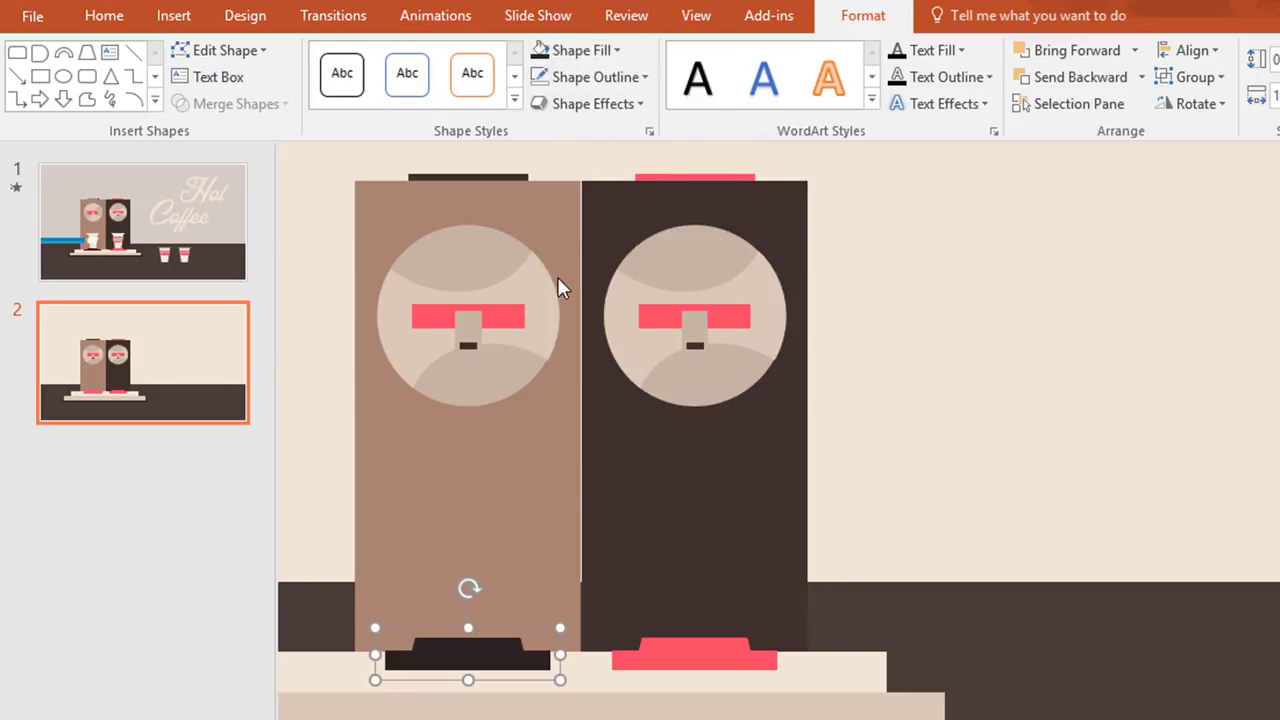
left_click(1070, 333)
scroll(1070, 333, "down", 3)
left_click(1073, 52)
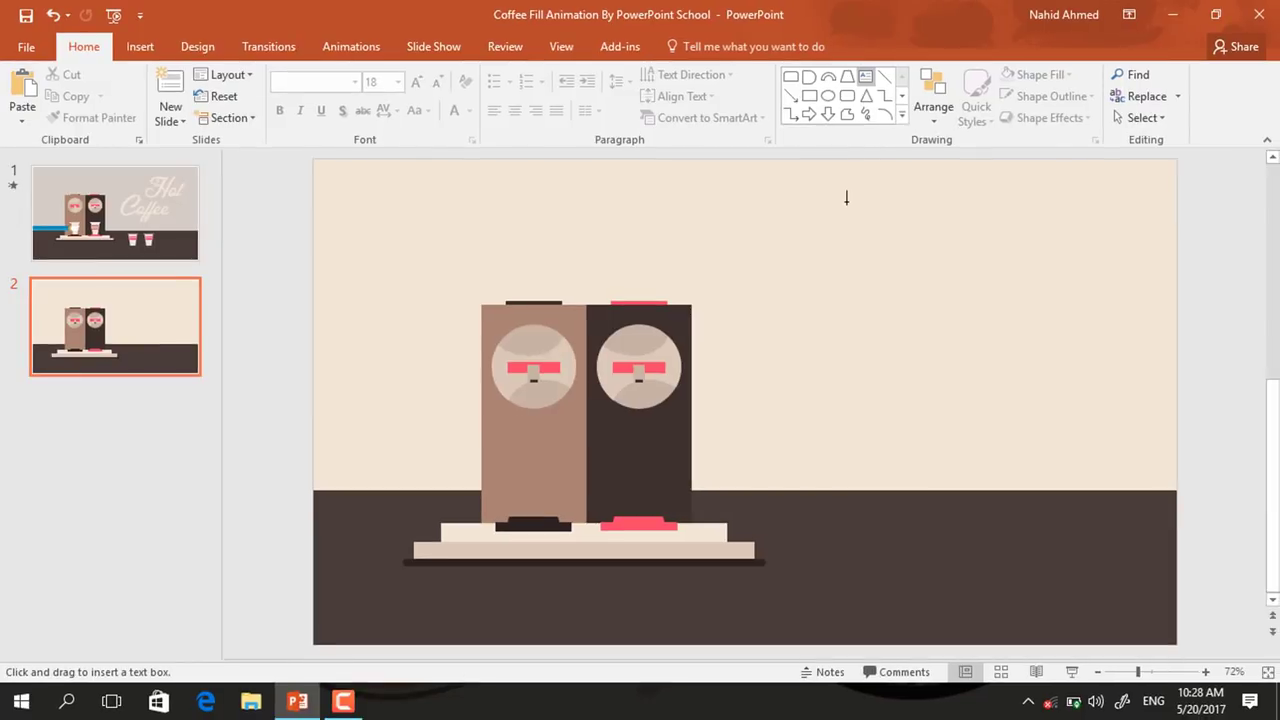
Add a 'Hot' text box at the top right in Blessed Day font at 175.
left_click_drag(846, 198, 1100, 364)
type("Ho")
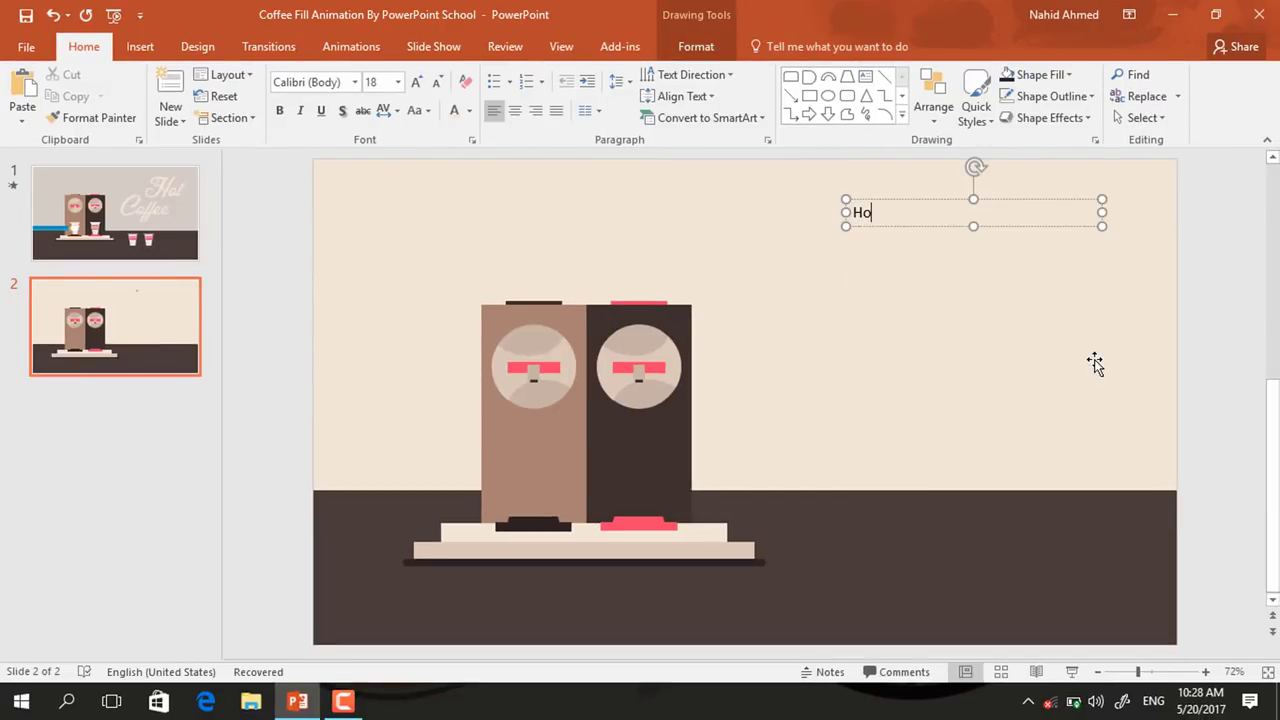
key("ctrl+a")
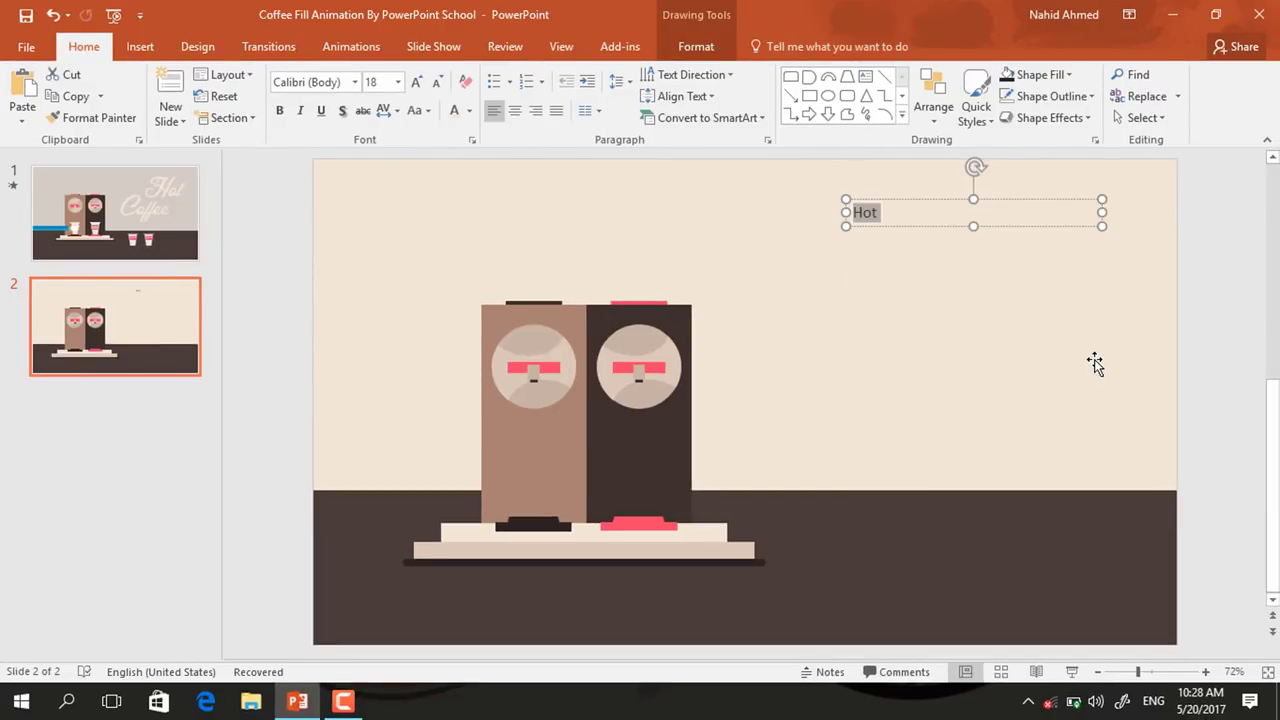
left_click(354, 85)
left_click(403, 203)
left_click(377, 84)
type("175")
key("Return")
Centre 'Hot', give it the light recent colour, enlarge it to 210 and move it up-right.
left_click(517, 113)
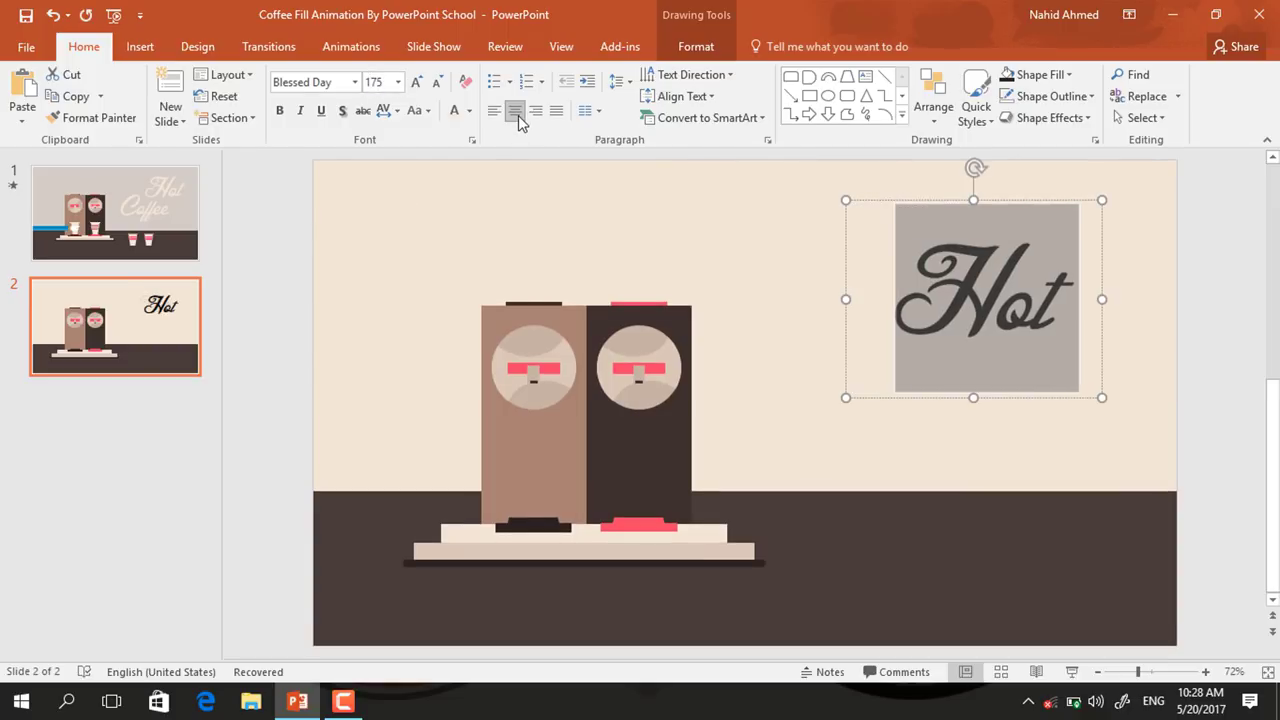
left_click(470, 112)
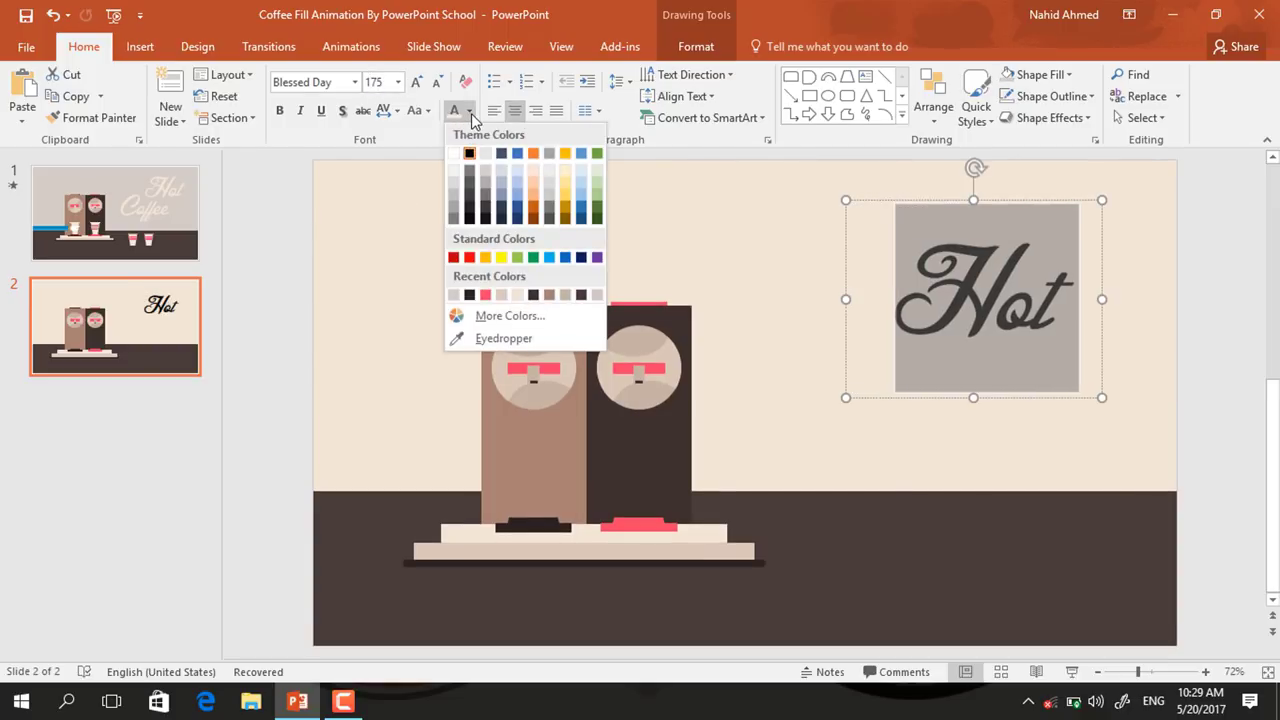
left_click(454, 295)
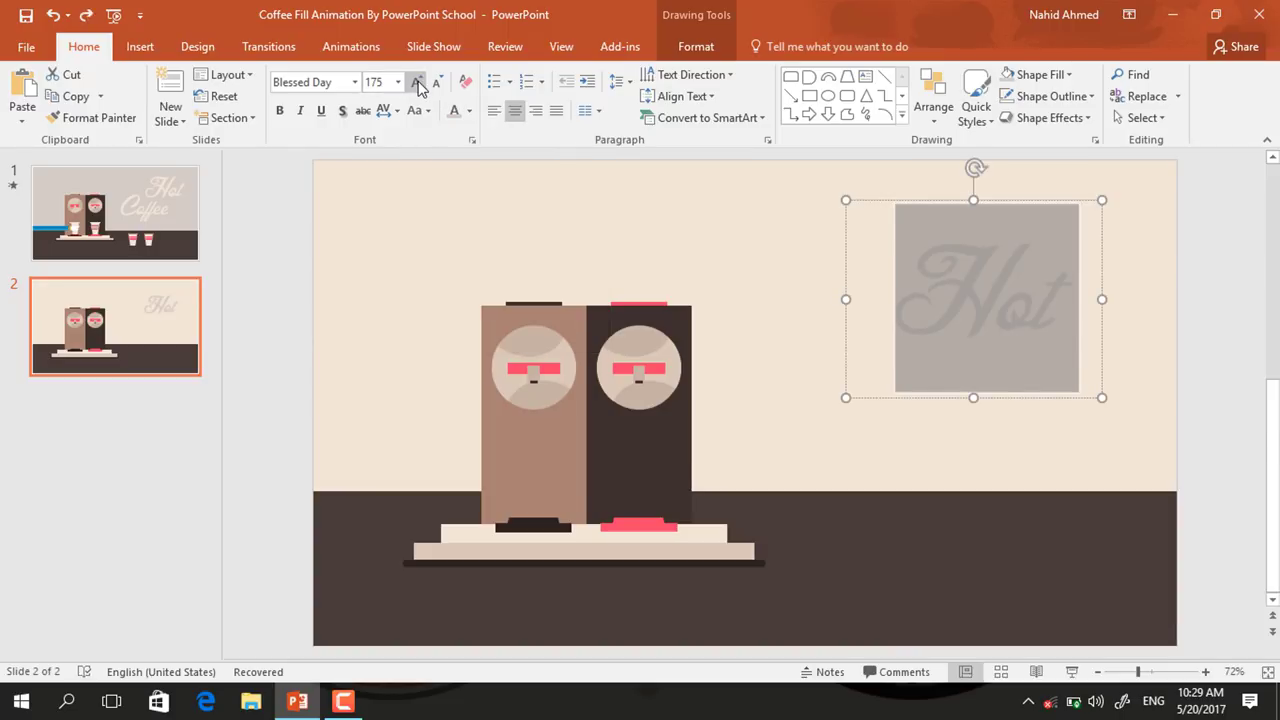
left_click(417, 82)
left_click(885, 352)
left_click_drag(879, 435, 898, 380)
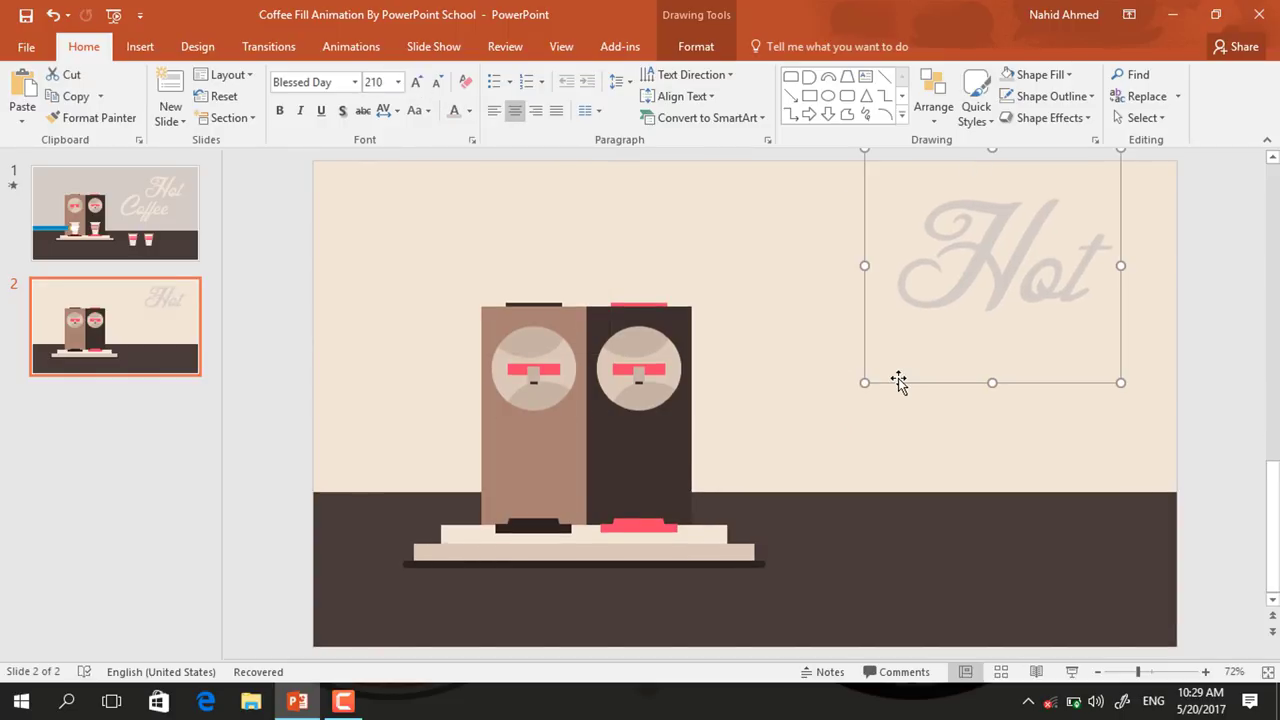
Place a widened copy below-left of 'Hot' and retype it as 'Coffee'.
left_click_drag(975, 398, 828, 528)
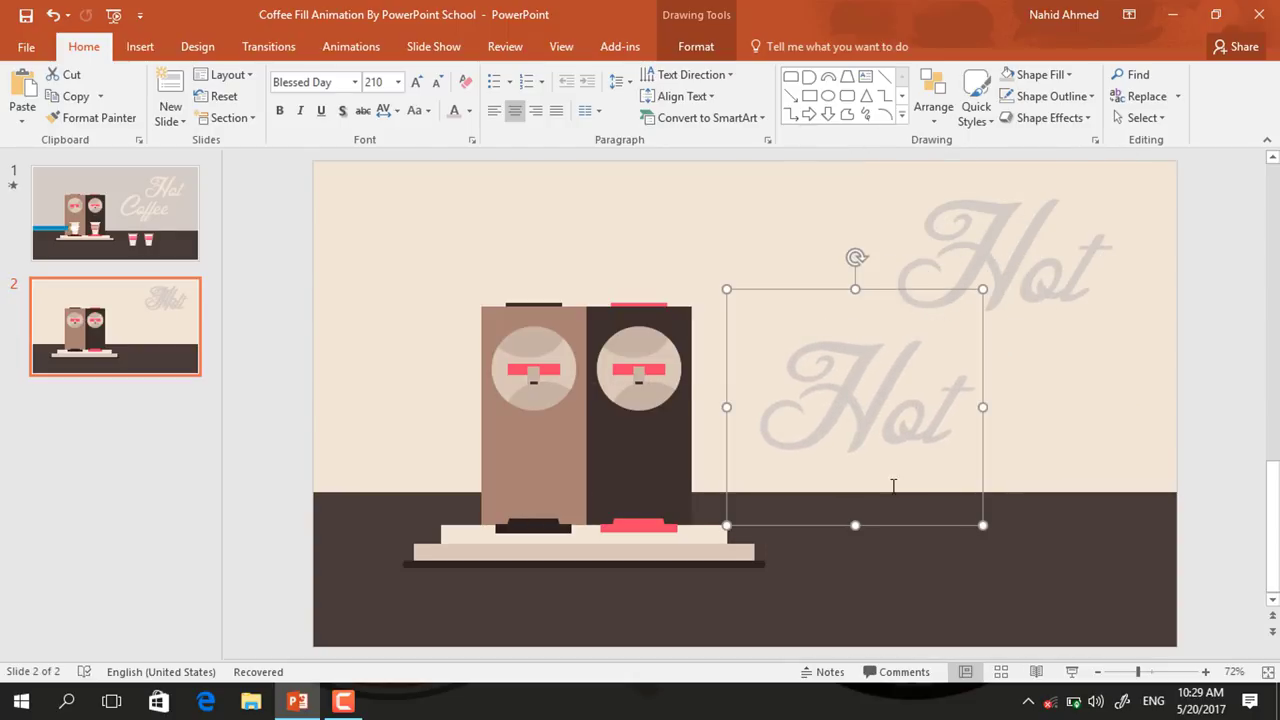
left_click_drag(981, 408, 1051, 408)
left_click(963, 408)
key("ctrl+a")
type("C")
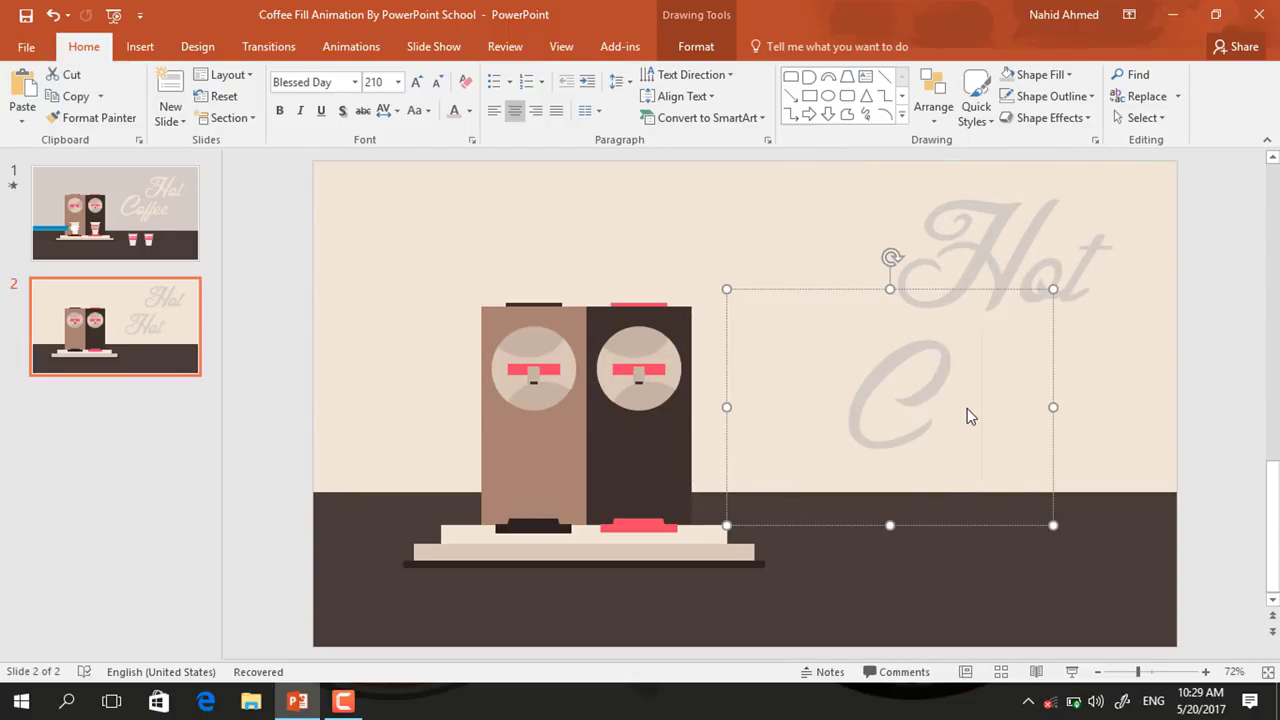
type("offee")
left_click(960, 266)
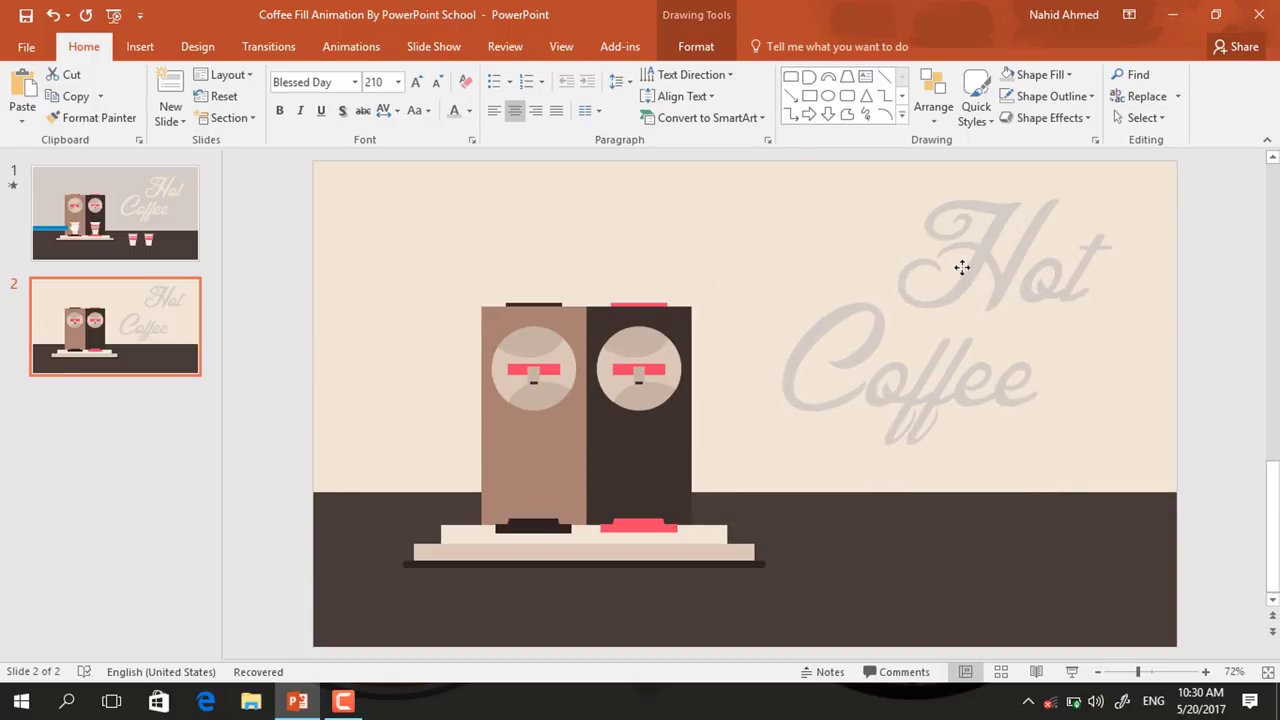
left_click_drag(981, 483, 983, 493)
Select both words and look at the Merge Shapes options without merging.
left_click(1094, 278, "shift")
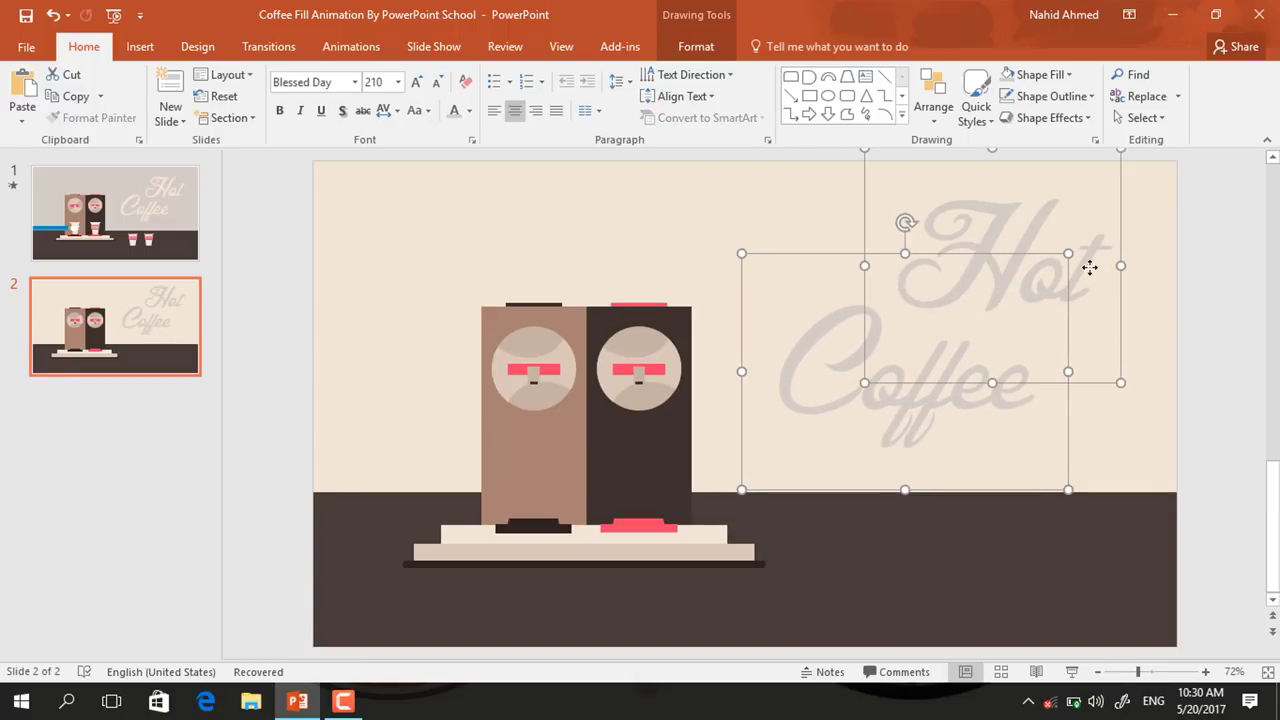
left_click(727, 47)
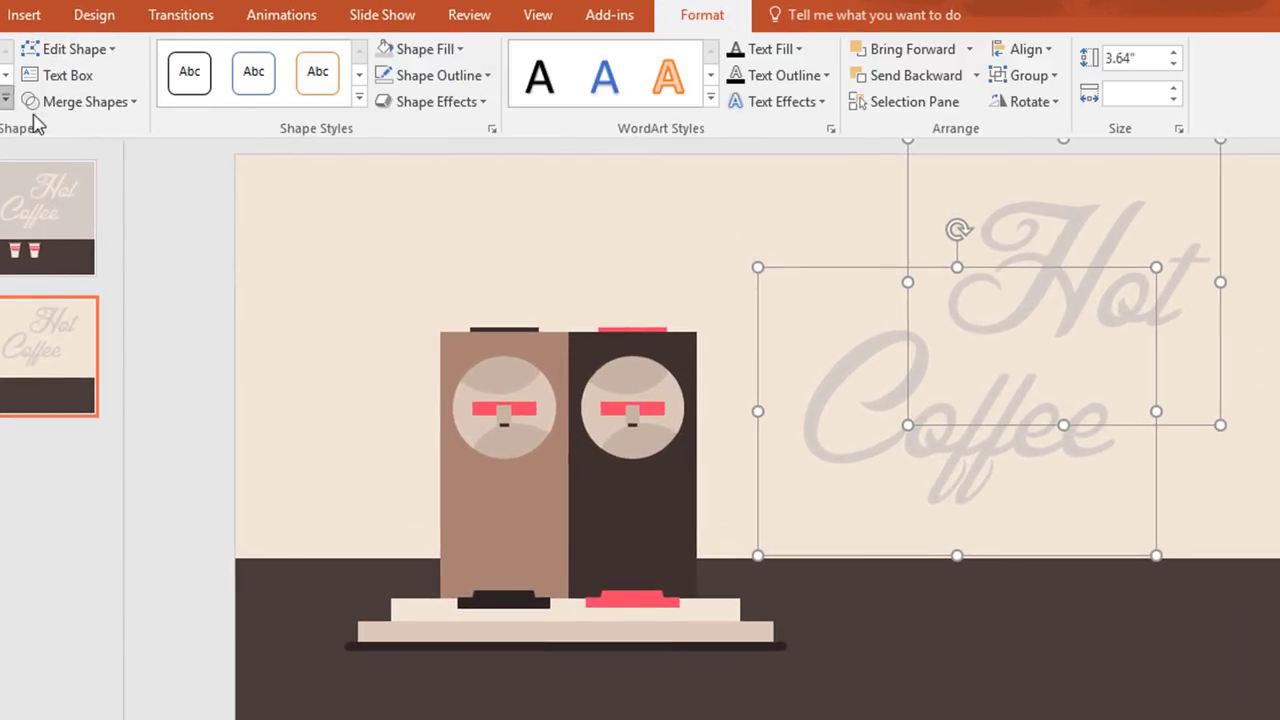
left_click(134, 104)
key("Escape")
key("Escape")
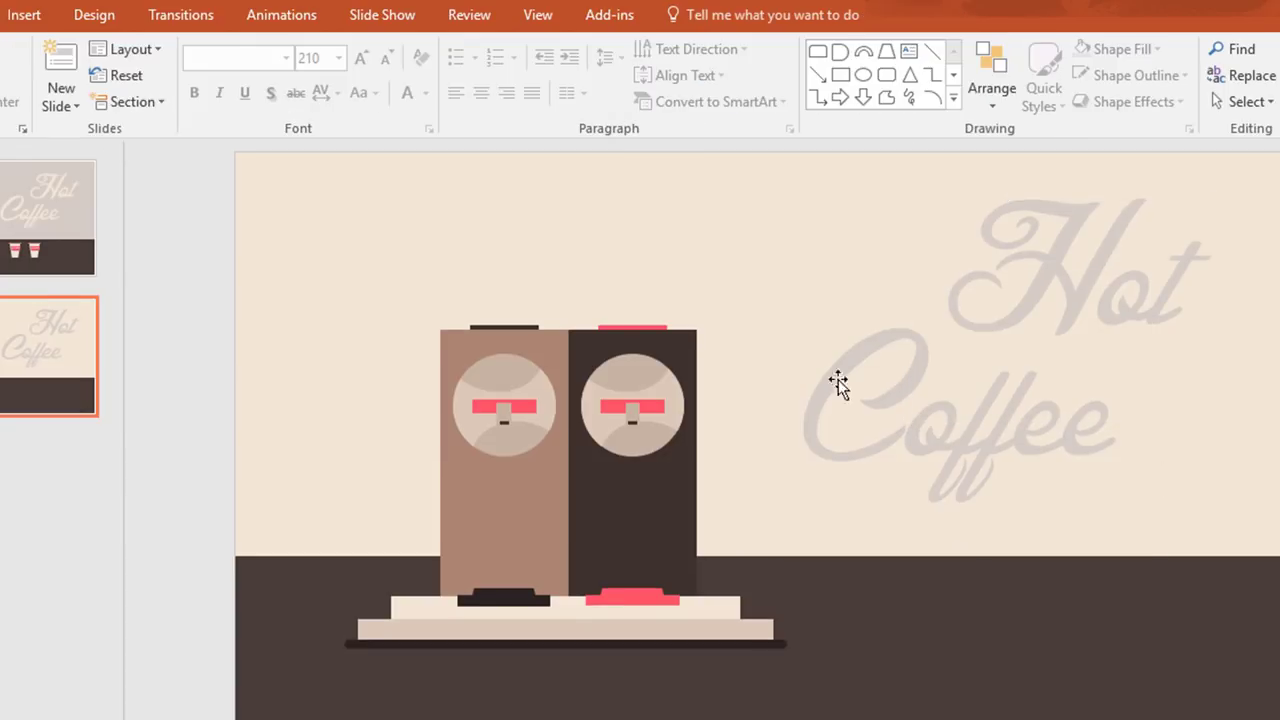
Draw a rectangle across the upper background and Combine it with the Hot Coffee lettering.
left_click(842, 76)
mouse_move(237, 154)
left_mouse_down()
mouse_move(305, 205)
mouse_move(825, 416)
mouse_move(1122, 518)
left_mouse_up()
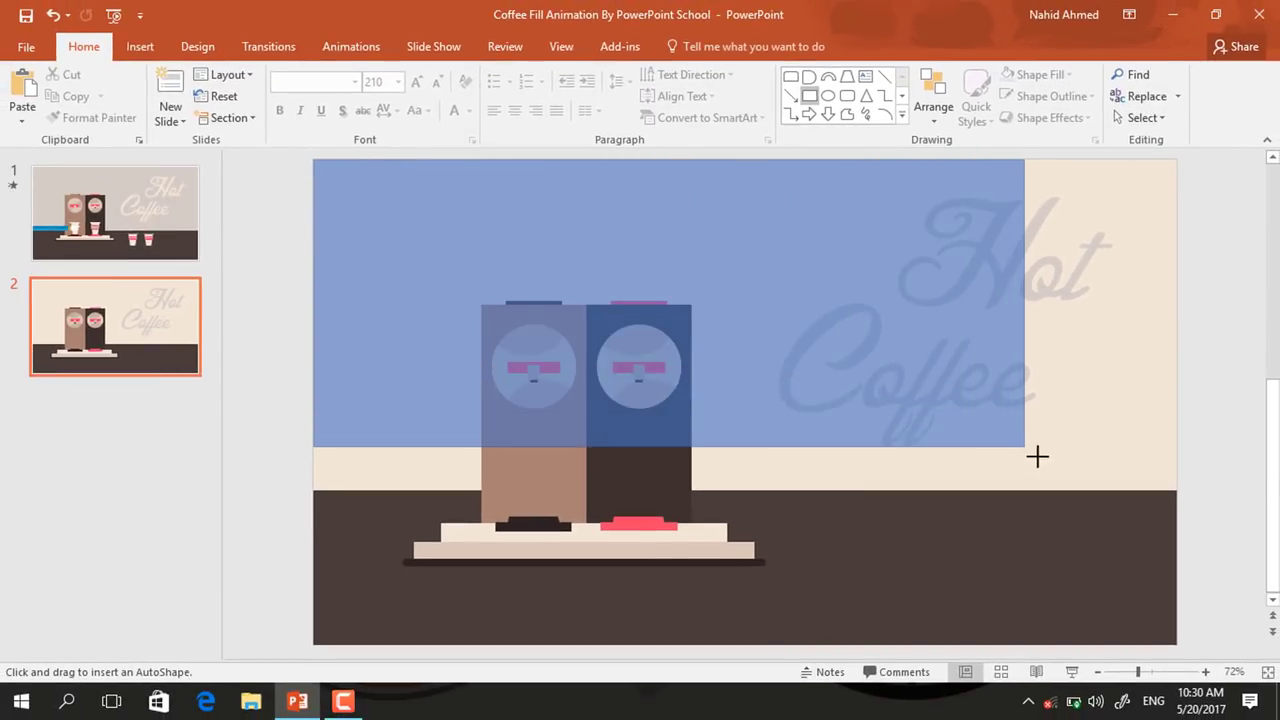
left_click_drag(1037, 457, 1168, 486)
scroll(1168, 486, "down", 2)
mouse_move(1082, 193)
left_mouse_down()
mouse_move(983, 457)
mouse_move(778, 463)
mouse_move(762, 478)
left_mouse_up()
left_click(670, 339, "shift")
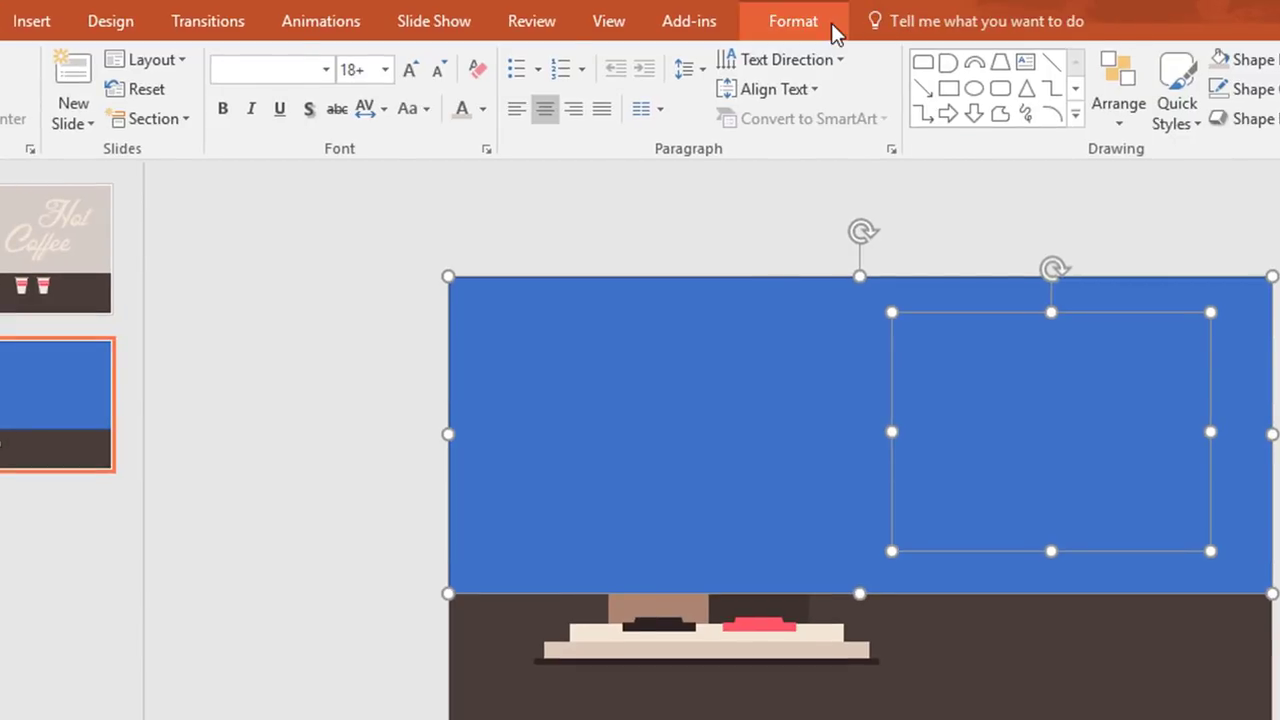
left_click(722, 48)
left_click(150, 120)
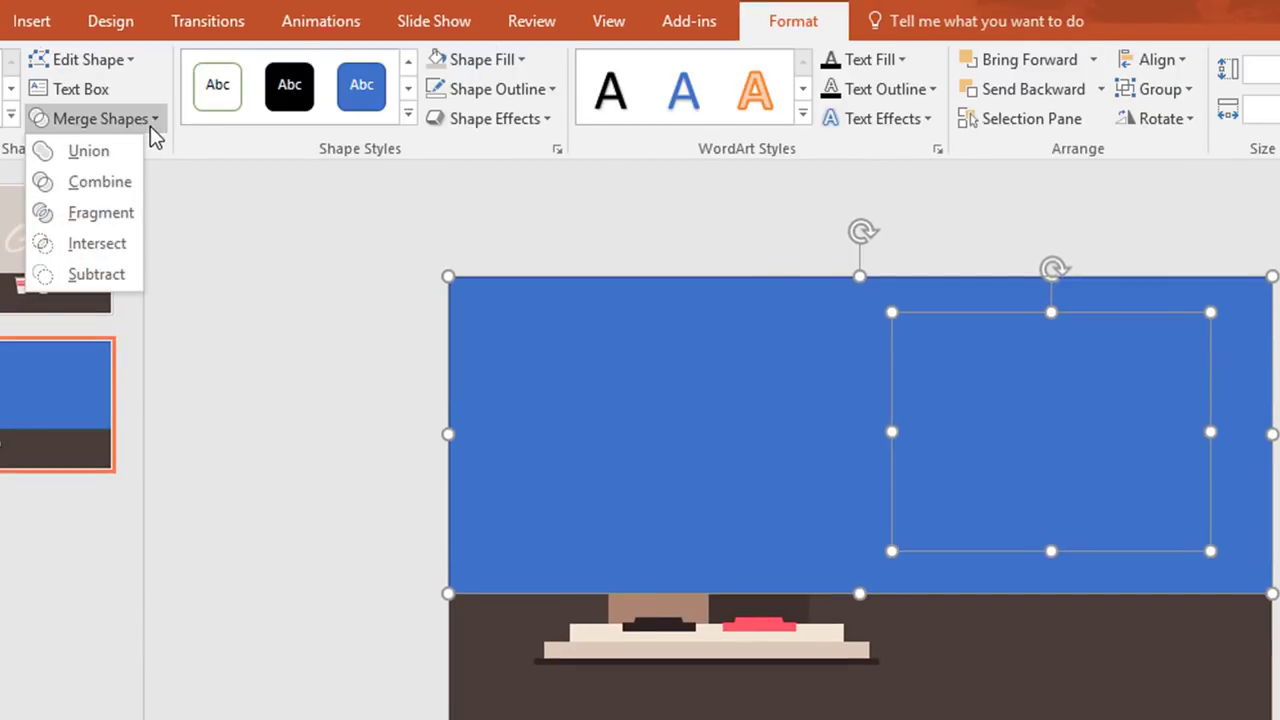
left_click(113, 182)
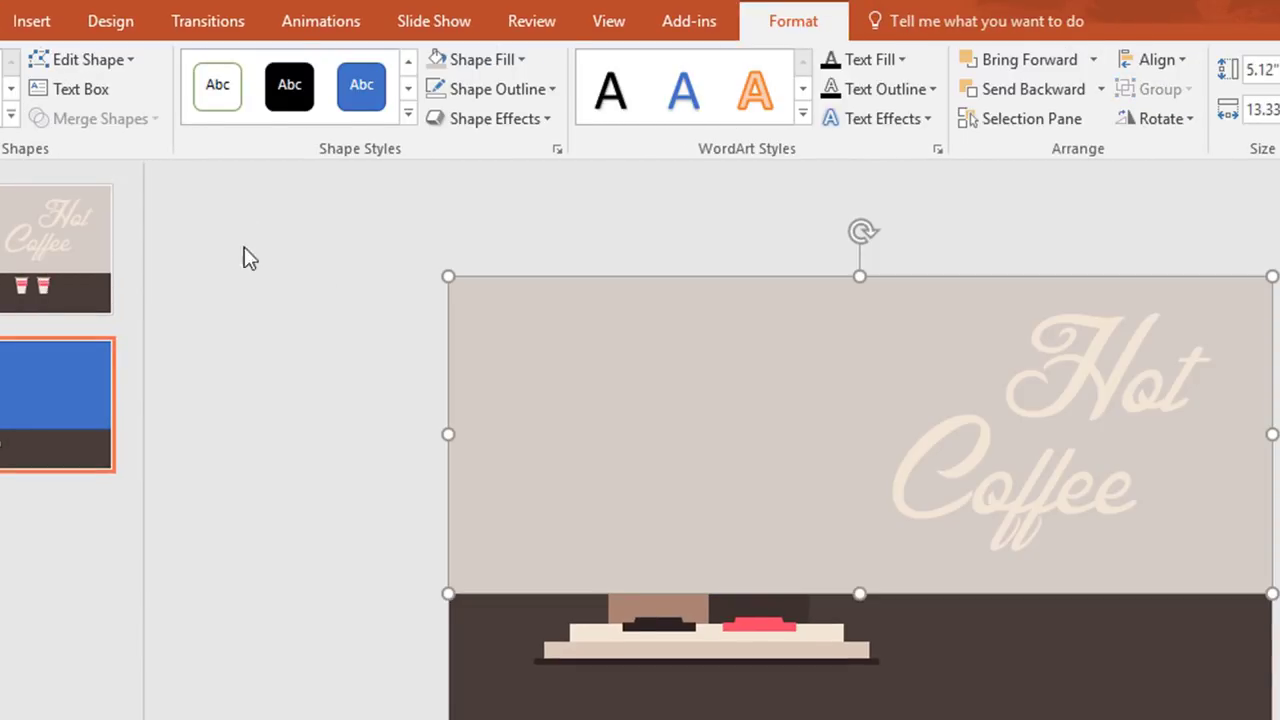
Send the merged panel to the back, behind the coffee machines.
right_click(670, 551)
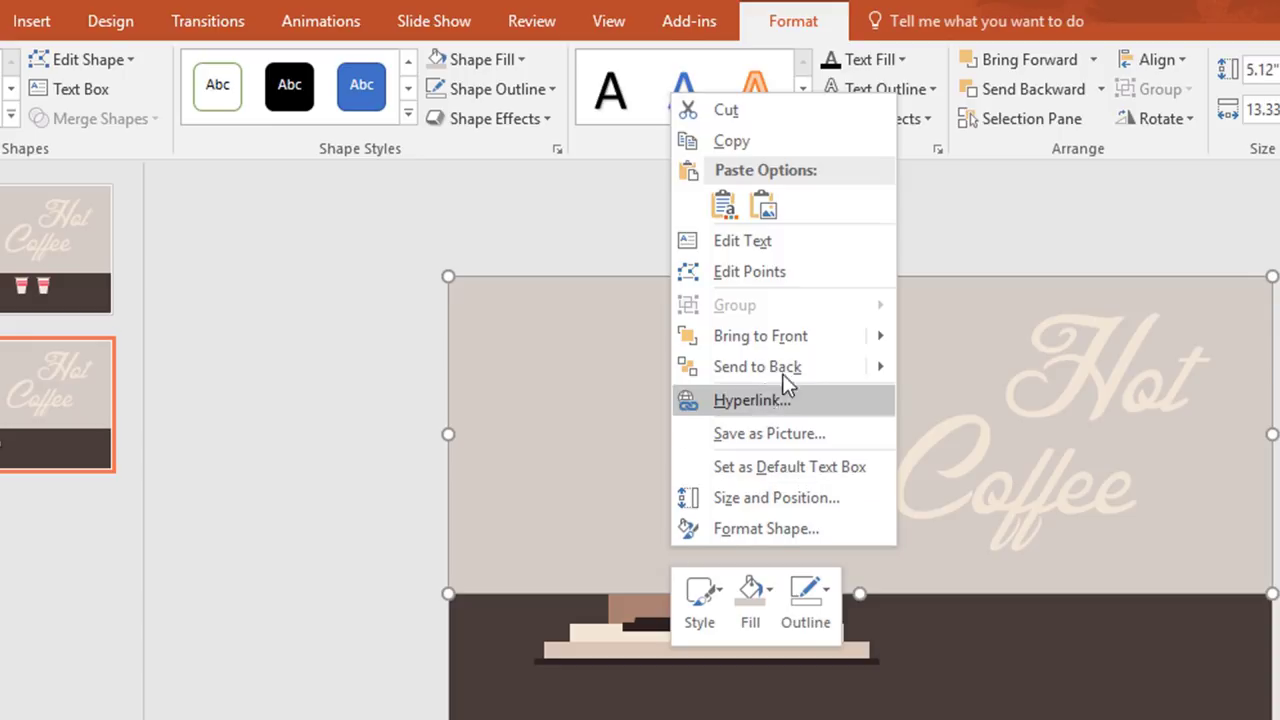
mouse_move(851, 377)
left_click(928, 370)
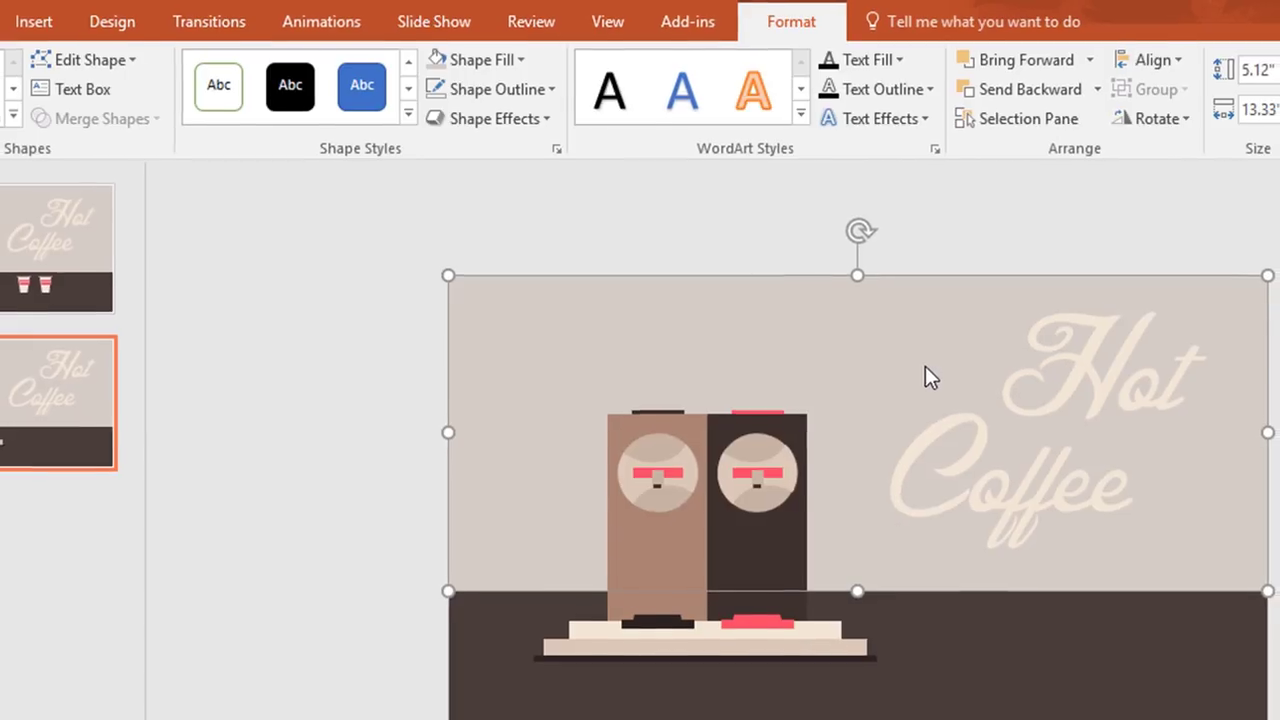
key("Escape")
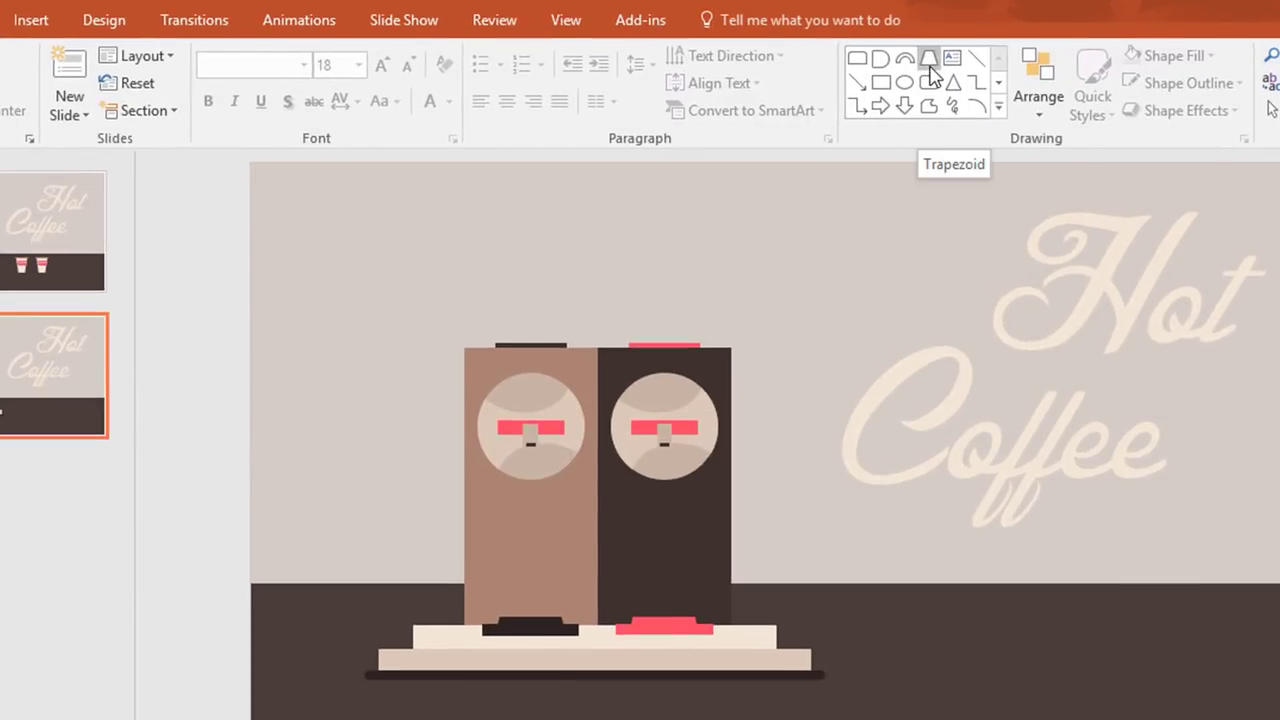
Draw an upside-down trapezoid cup in cream with no outline, and duplicate it to the right.
left_click(929, 60)
left_click_drag(913, 617, 965, 680)
left_click_drag(938, 572, 940, 703)
scroll(940, 703, "up", 5)
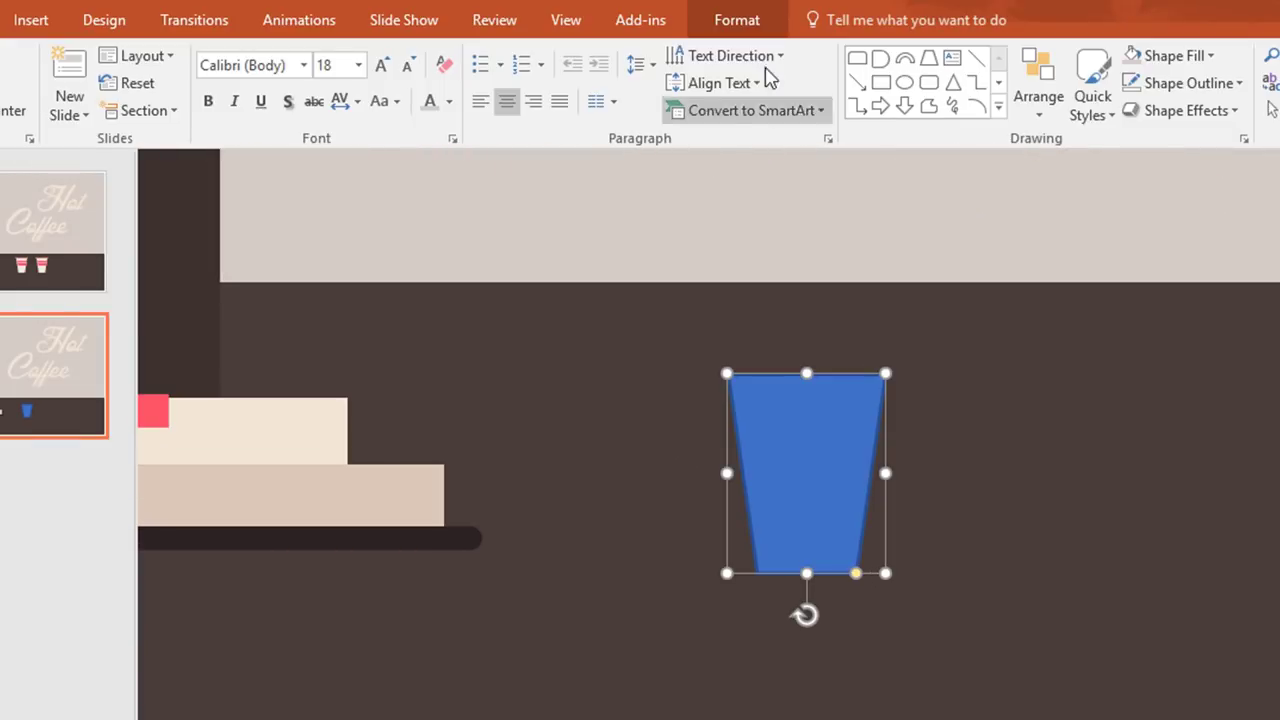
left_click(740, 21)
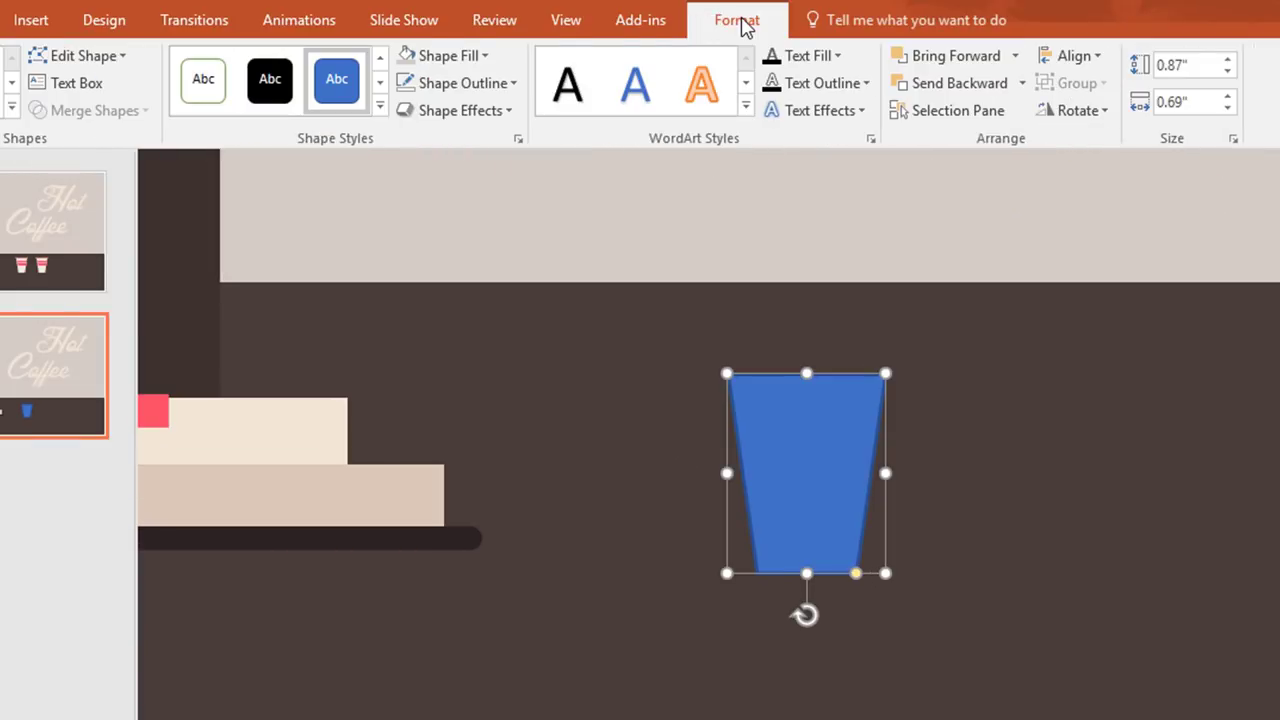
left_click(482, 57)
left_click(488, 291)
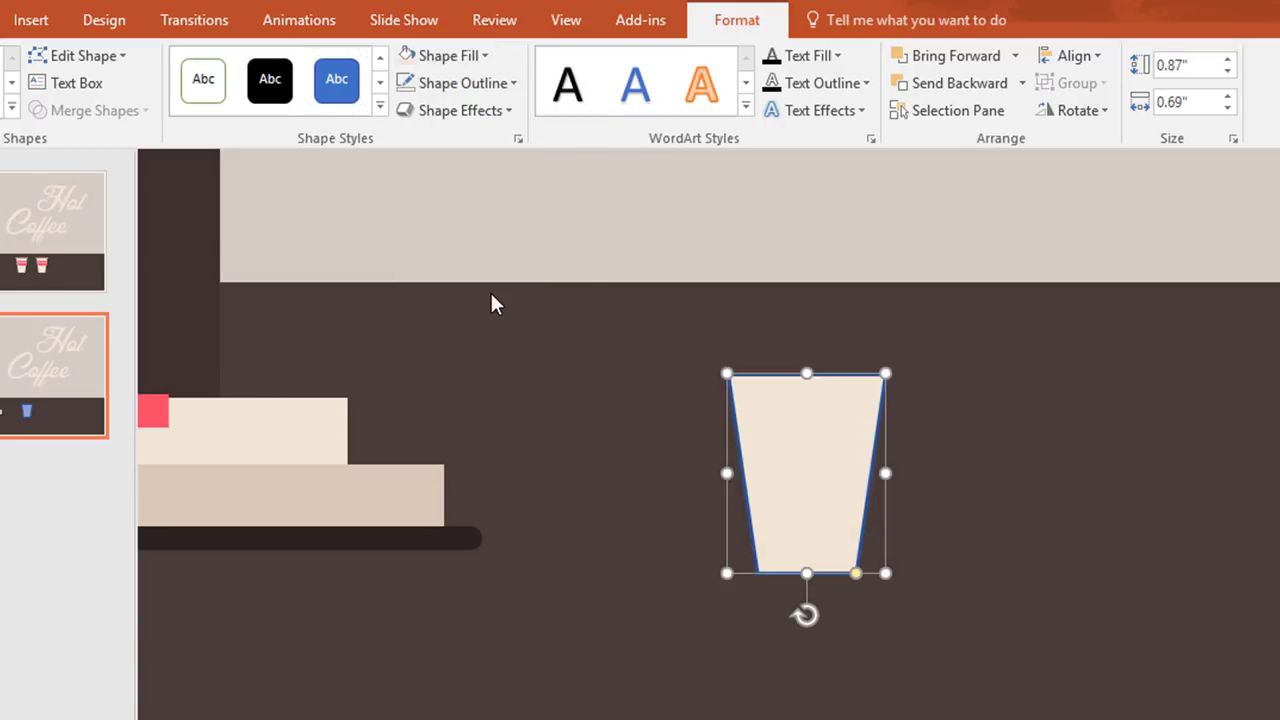
left_click(512, 85)
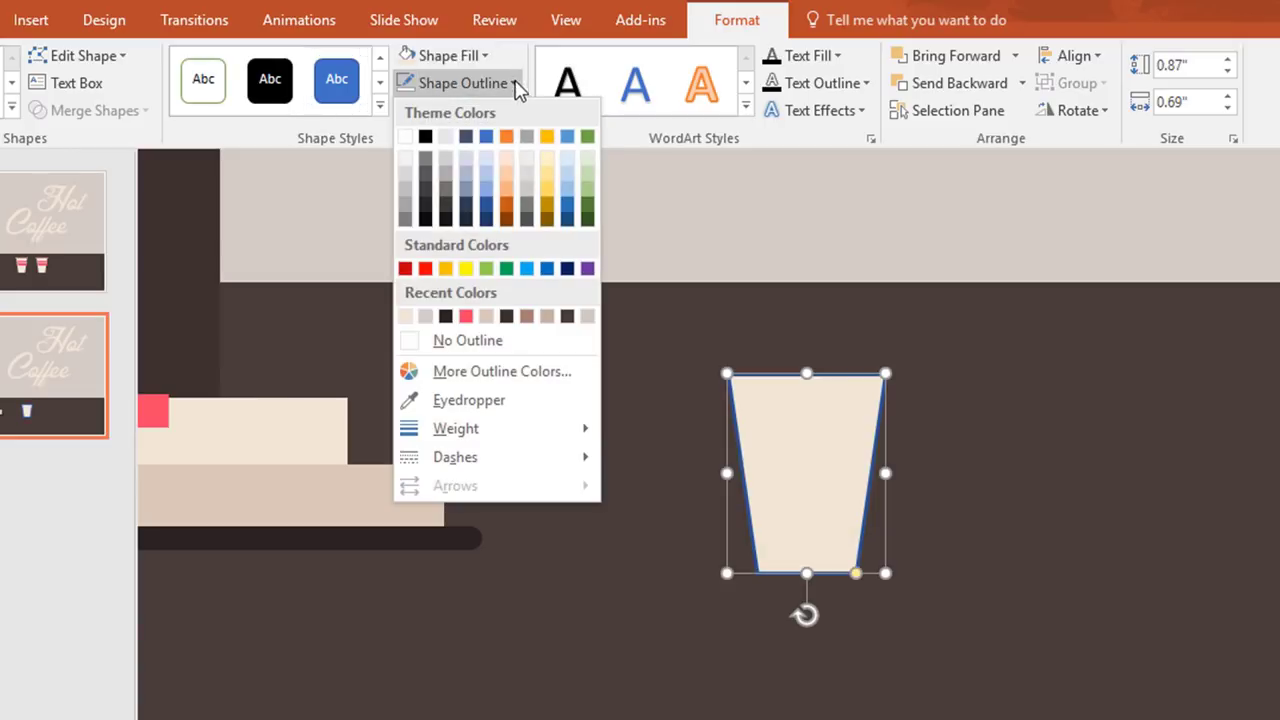
left_click(562, 341)
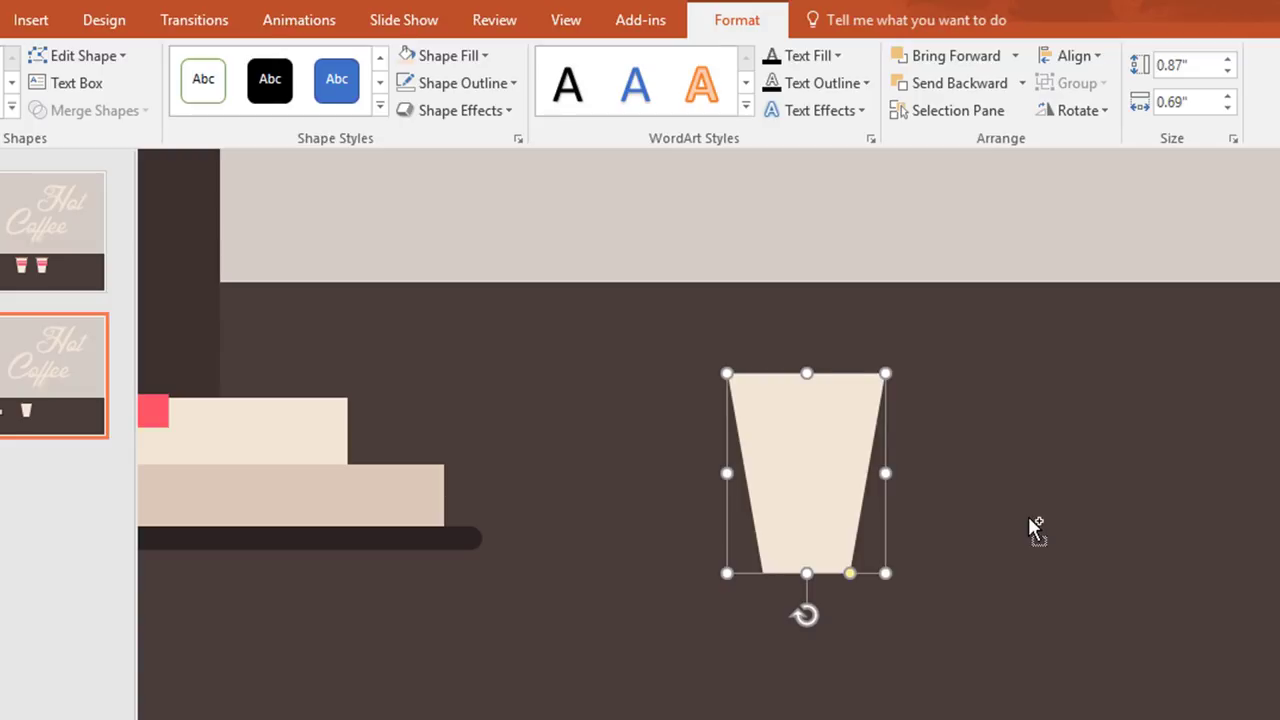
key("ctrl+d")
left_click_drag(849, 549, 1087, 500)
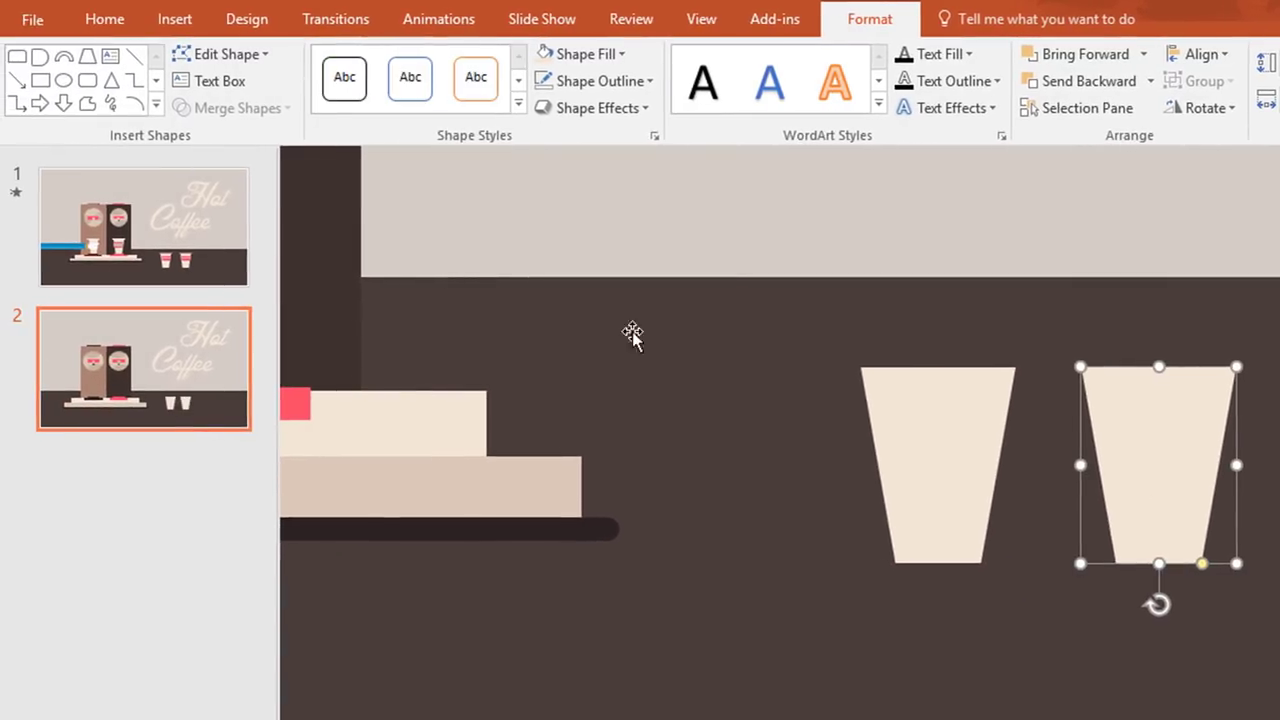
Intersect a rectangle with a cup to cut a red band, centre it on the left cup, and duplicate it.
left_click(38, 28)
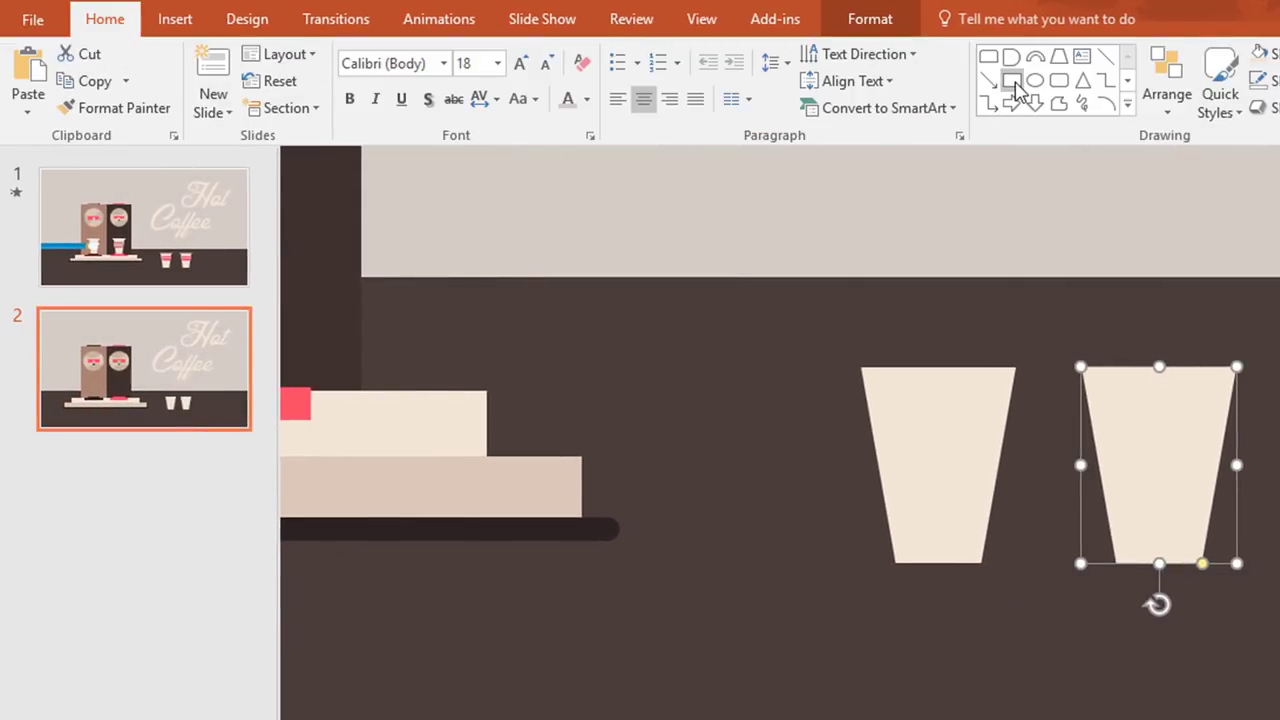
mouse_move(1058, 423)
left_mouse_down()
mouse_move(1166, 488)
mouse_move(1258, 478)
left_mouse_up()
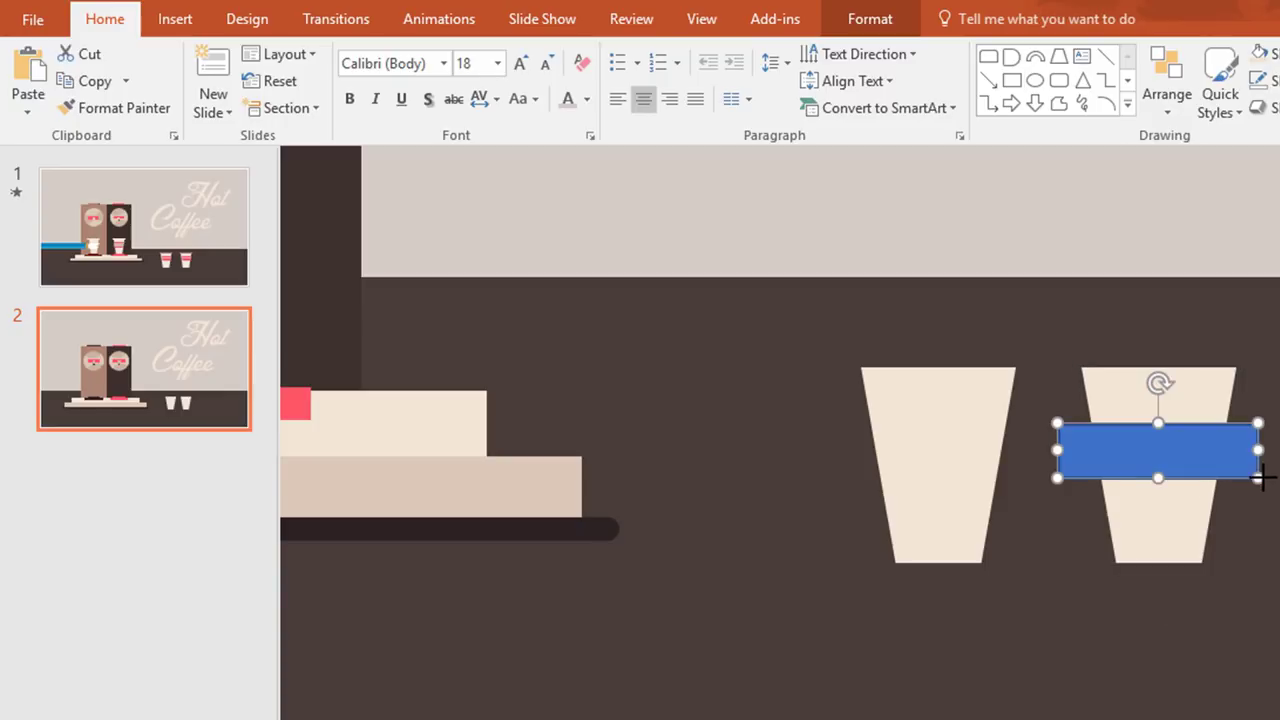
left_click(1197, 519, "shift")
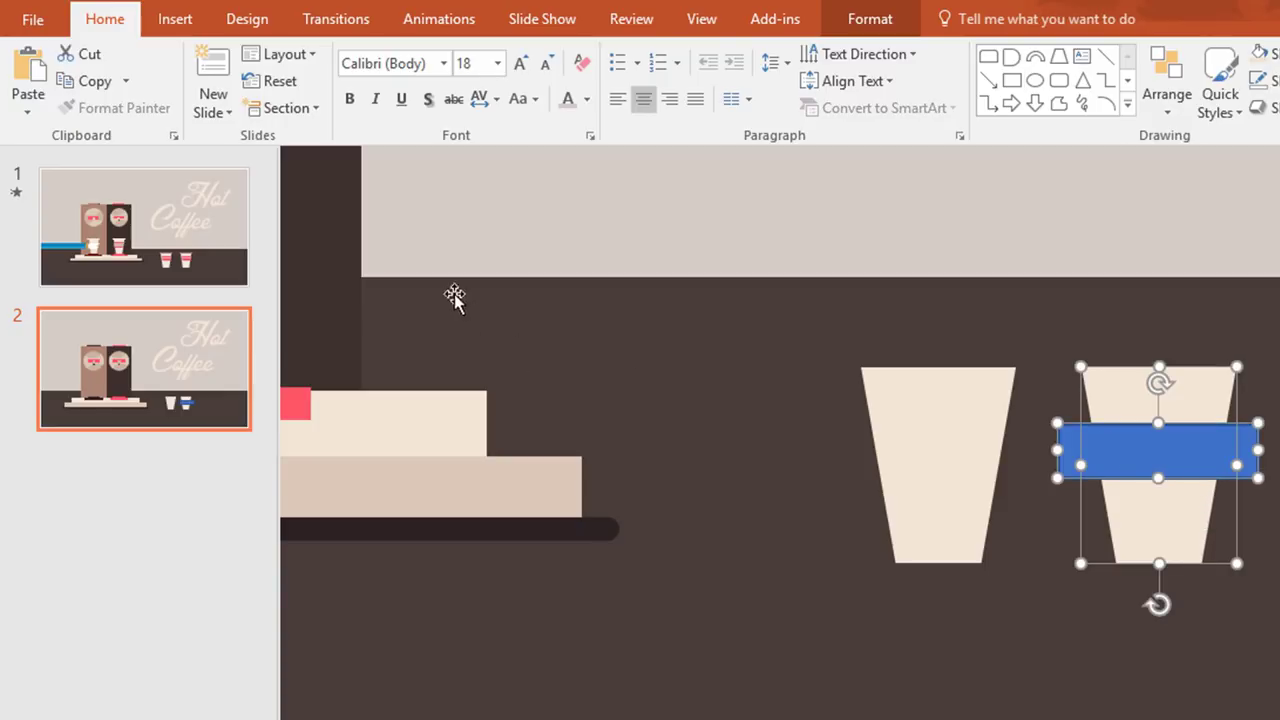
left_click(880, 22)
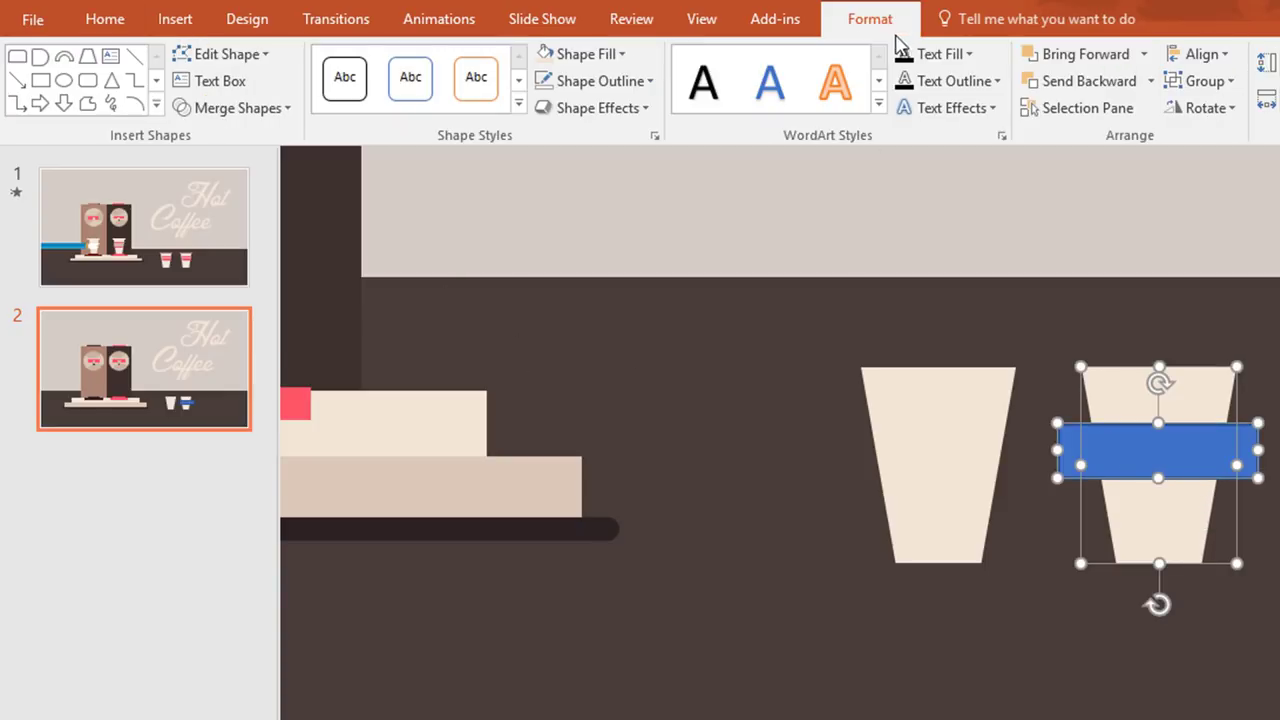
left_click(293, 110)
left_click(266, 229)
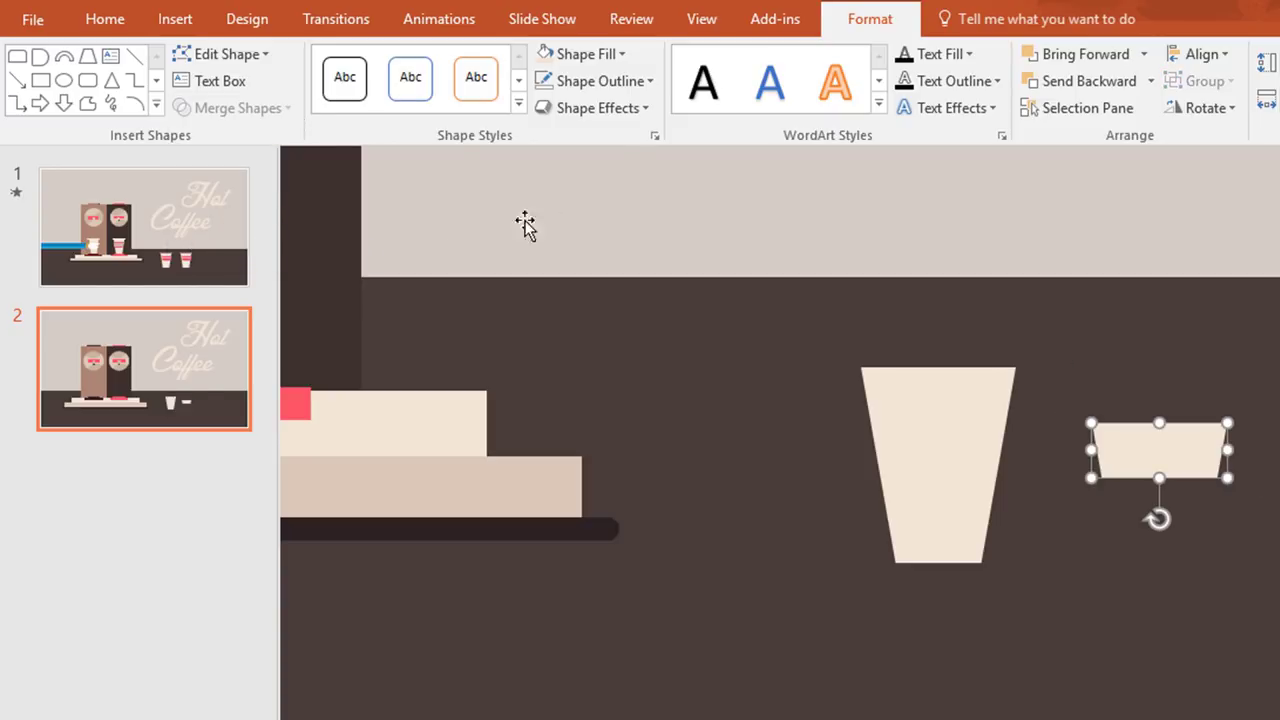
left_click(621, 54)
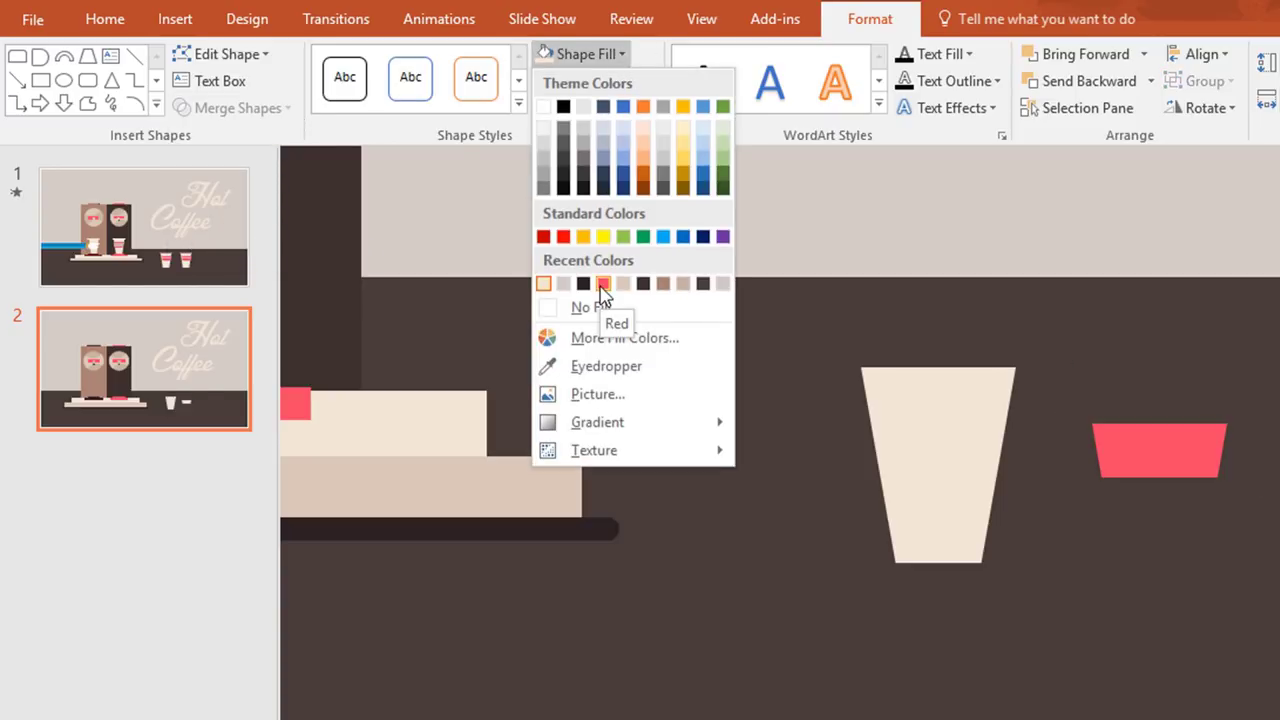
left_click(601, 286)
left_click_drag(1156, 455, 1016, 489)
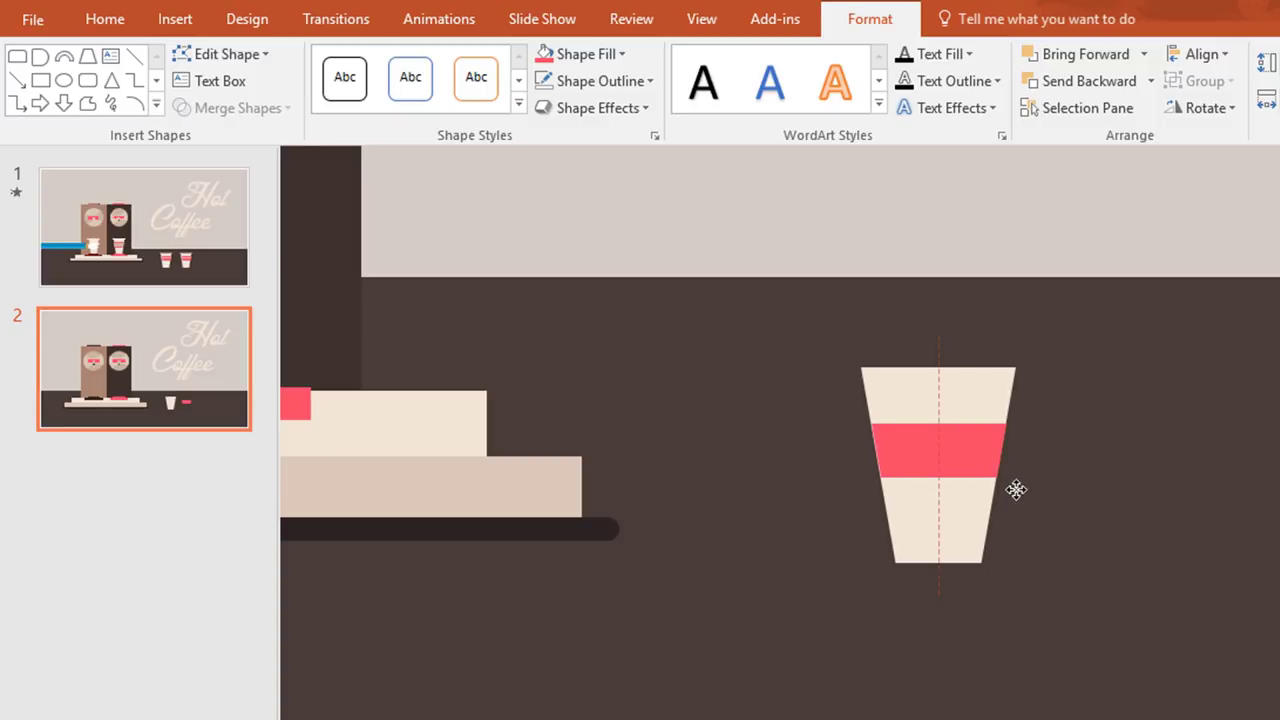
left_click_drag(937, 506, 1160, 457)
key("ctrl+d")
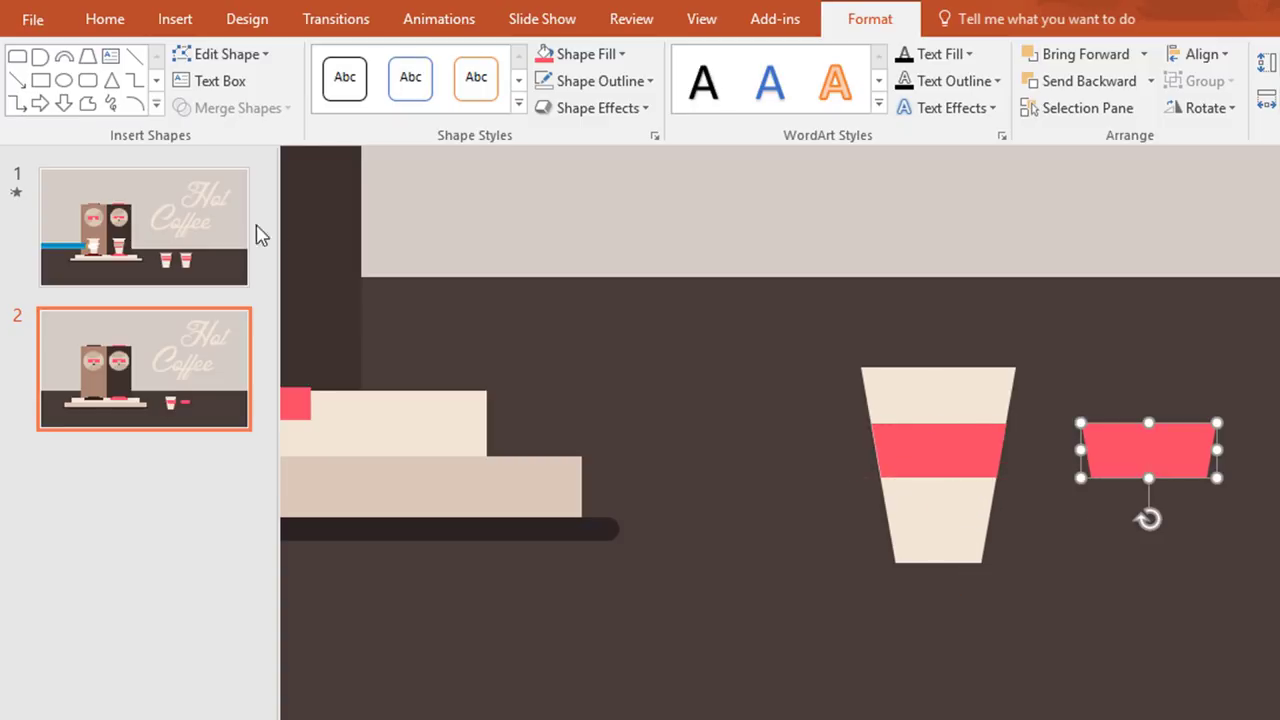
Intersect a thin rectangle with the spare band to make a tan strip and lay it on the cup's band.
left_click(140, 25)
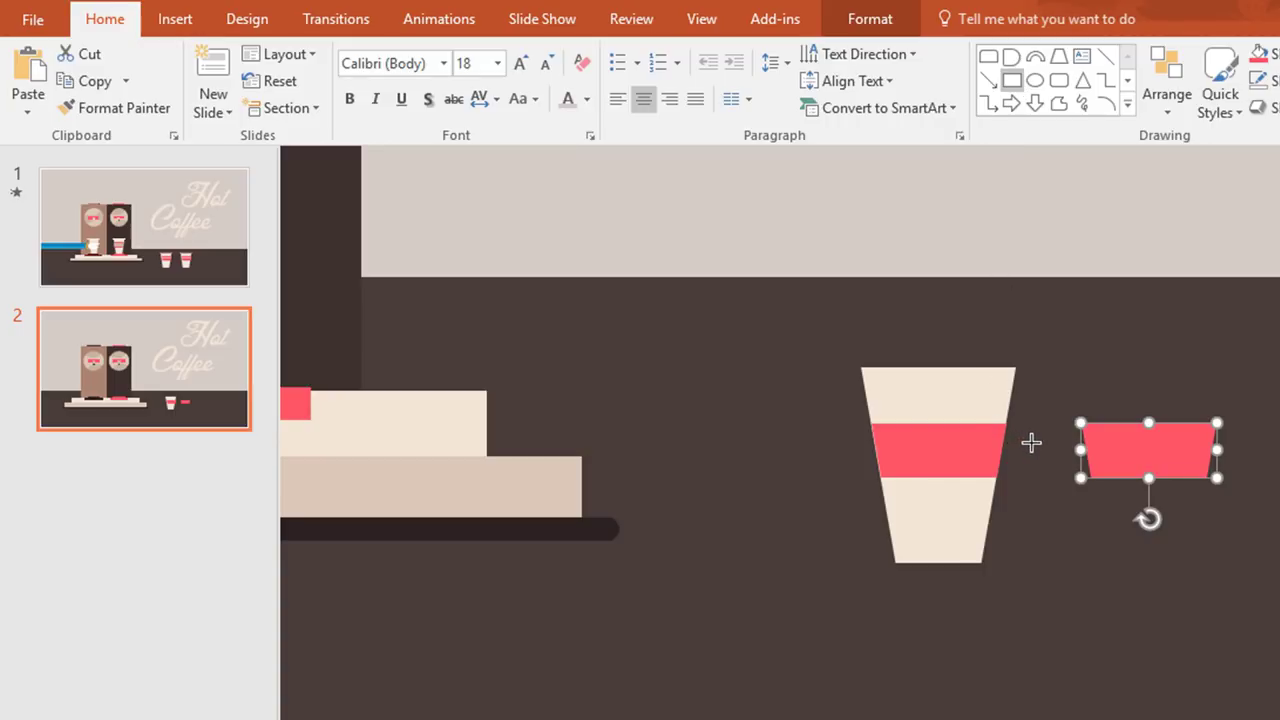
mouse_move(1097, 446)
left_mouse_down()
mouse_move(1262, 438)
mouse_move(1236, 456)
left_mouse_up()
left_click_drag(1149, 456, 1150, 464)
left_click(1180, 471)
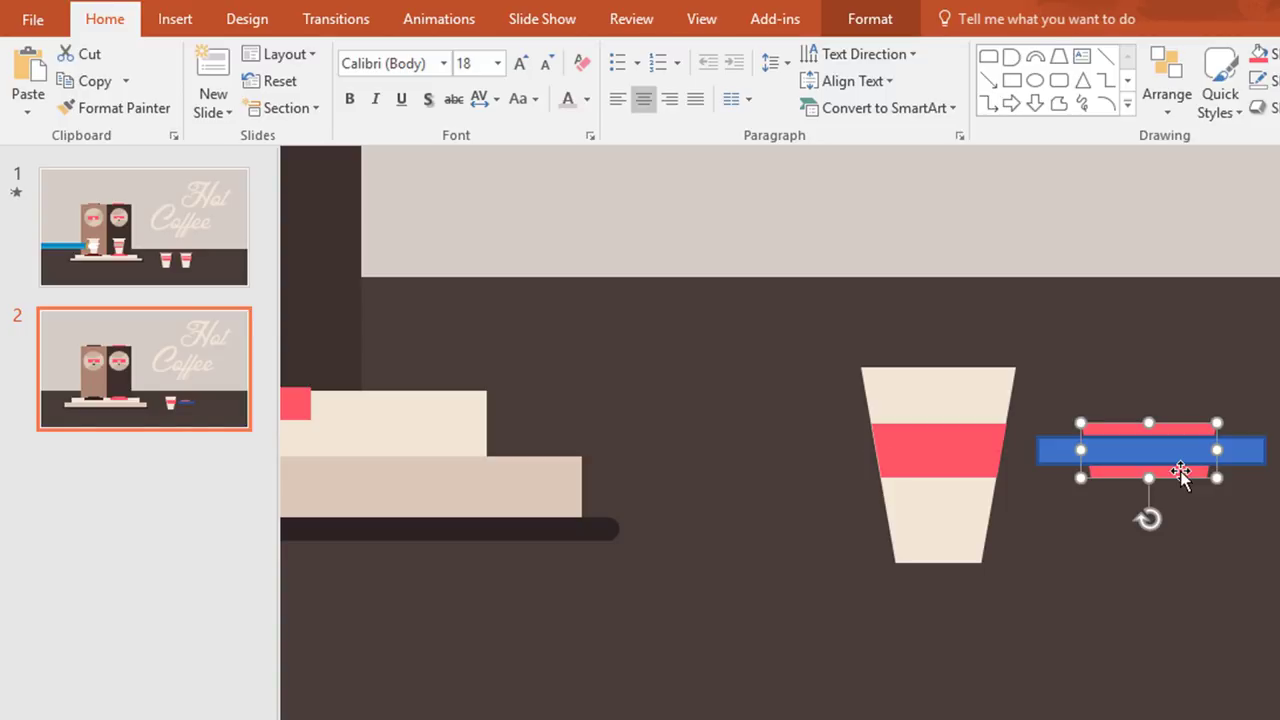
left_click(1240, 452, "shift")
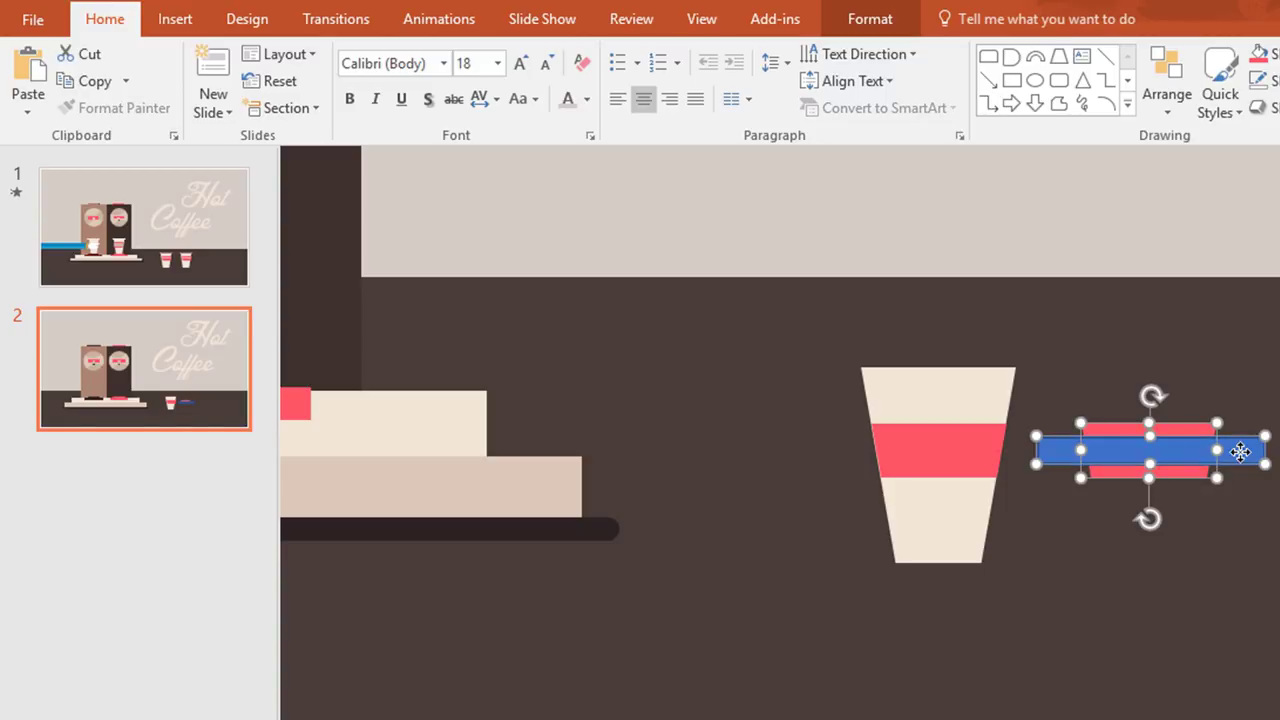
left_click(890, 28)
left_click(282, 110)
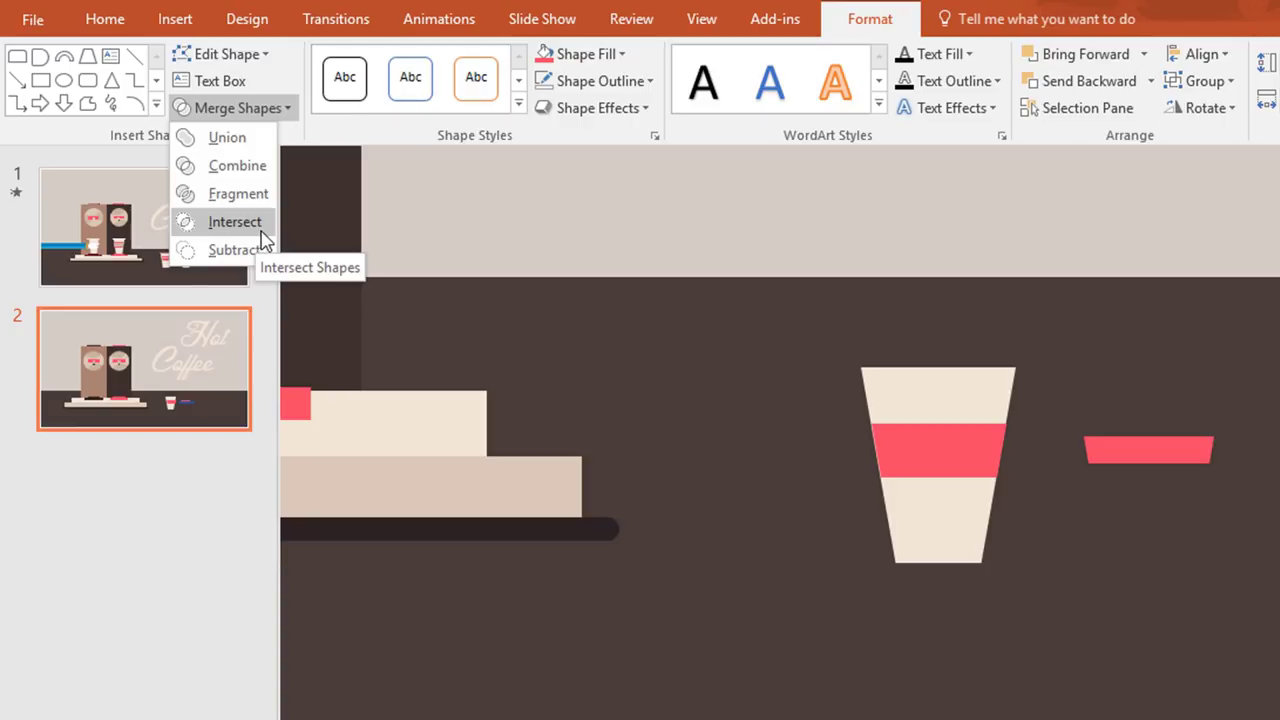
left_click(255, 224)
left_click(622, 54)
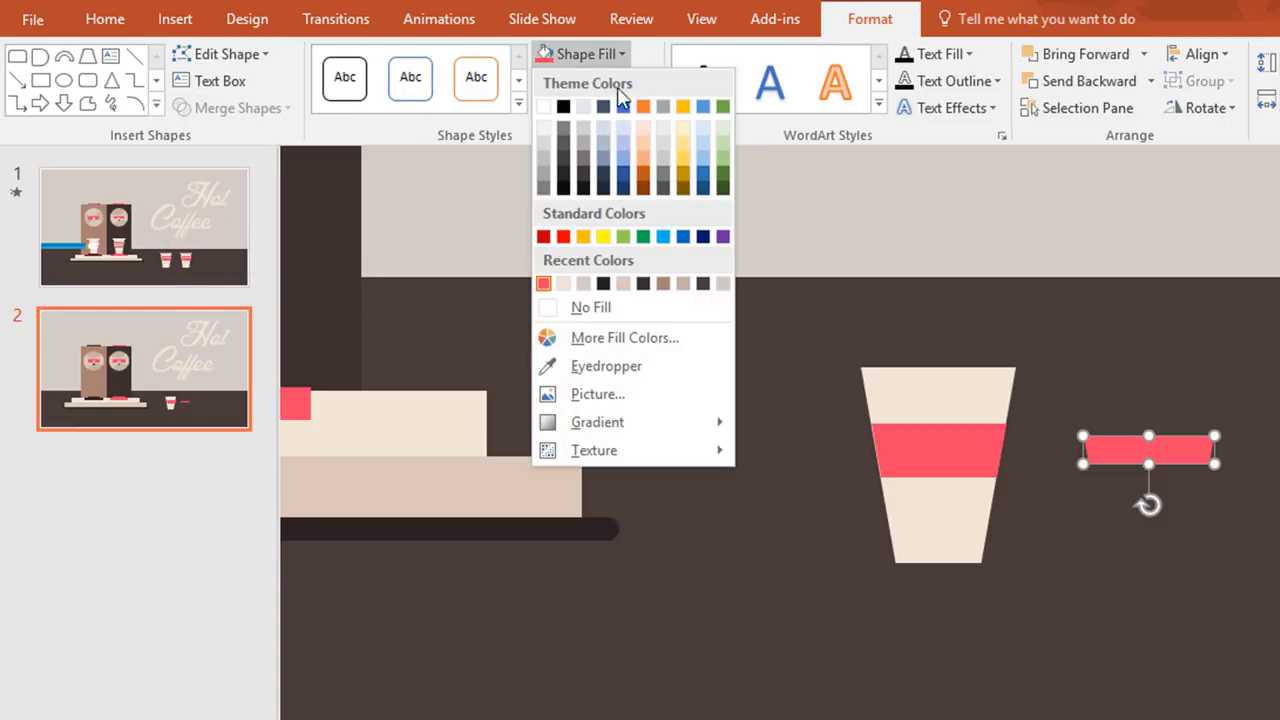
left_click(624, 284)
left_click_drag(1055, 478, 920, 486)
Draw a rim rectangle across the top of the cup.
left_click(110, 20)
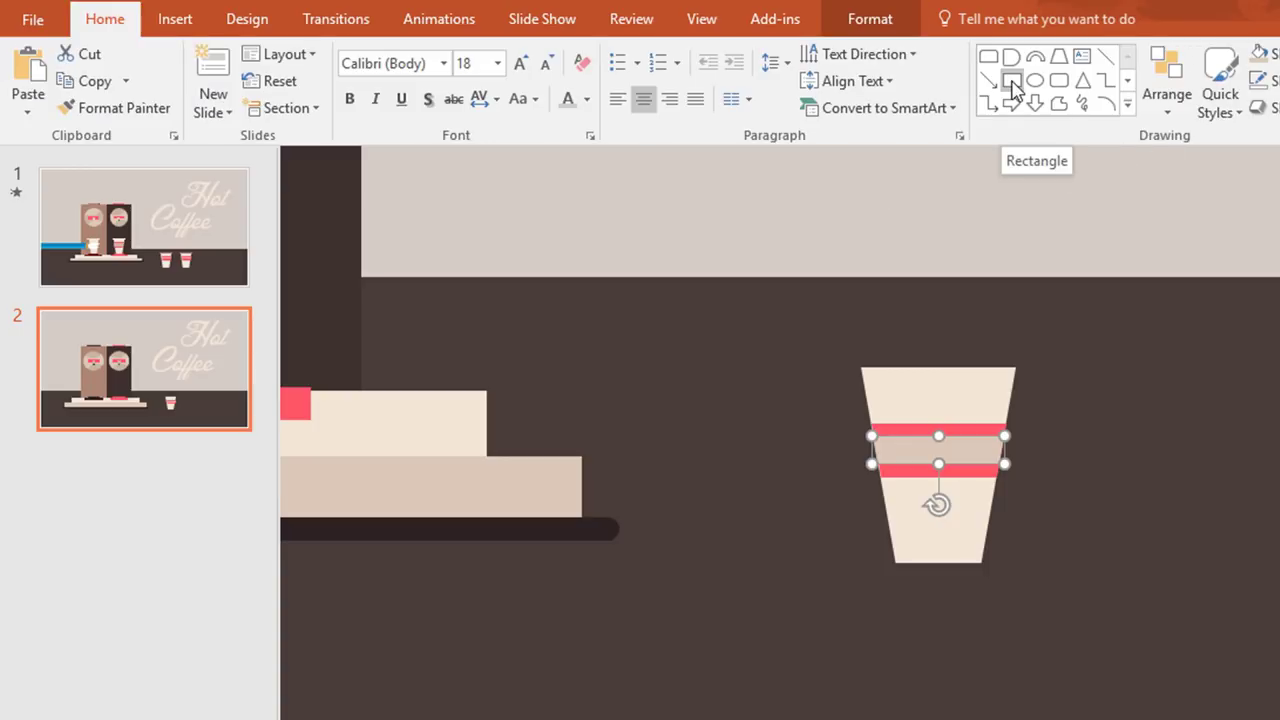
left_click(1013, 88)
mouse_move(953, 364)
left_mouse_down()
mouse_move(1022, 325)
mouse_move(1010, 356)
left_mouse_up()
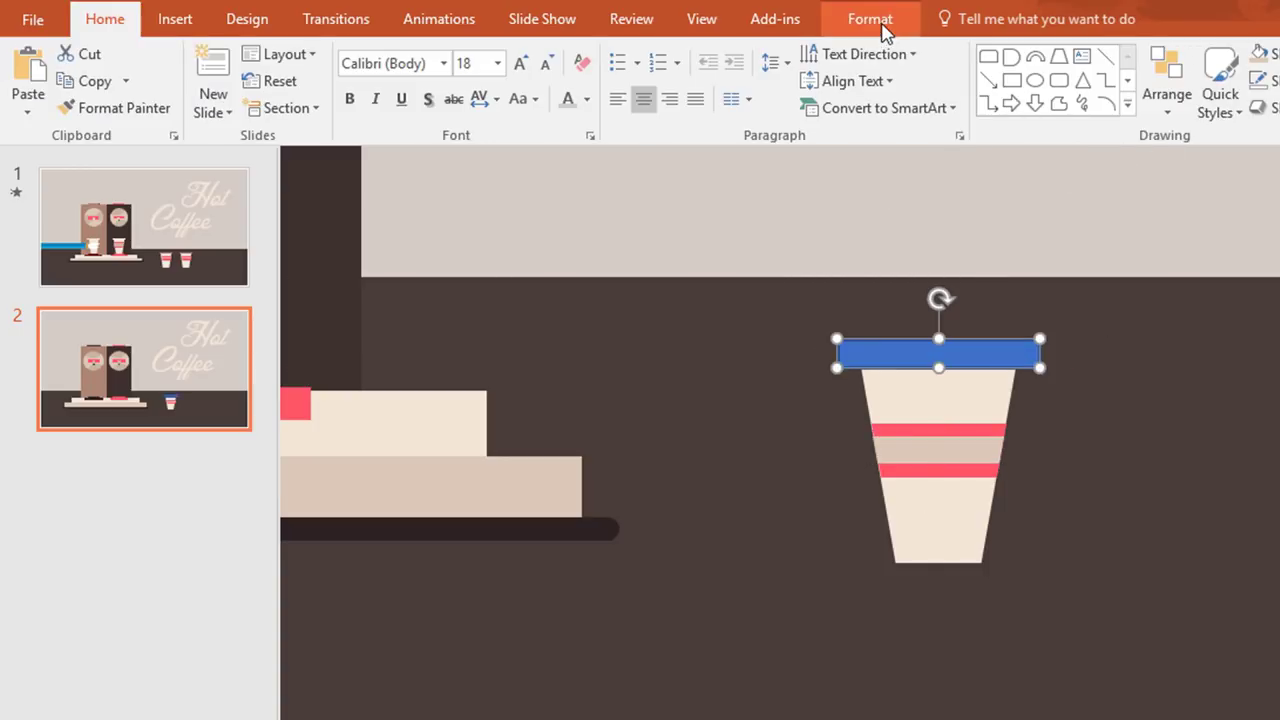
Fill the rim rectangle cream and remove its outline.
left_click(882, 30)
left_click(606, 55)
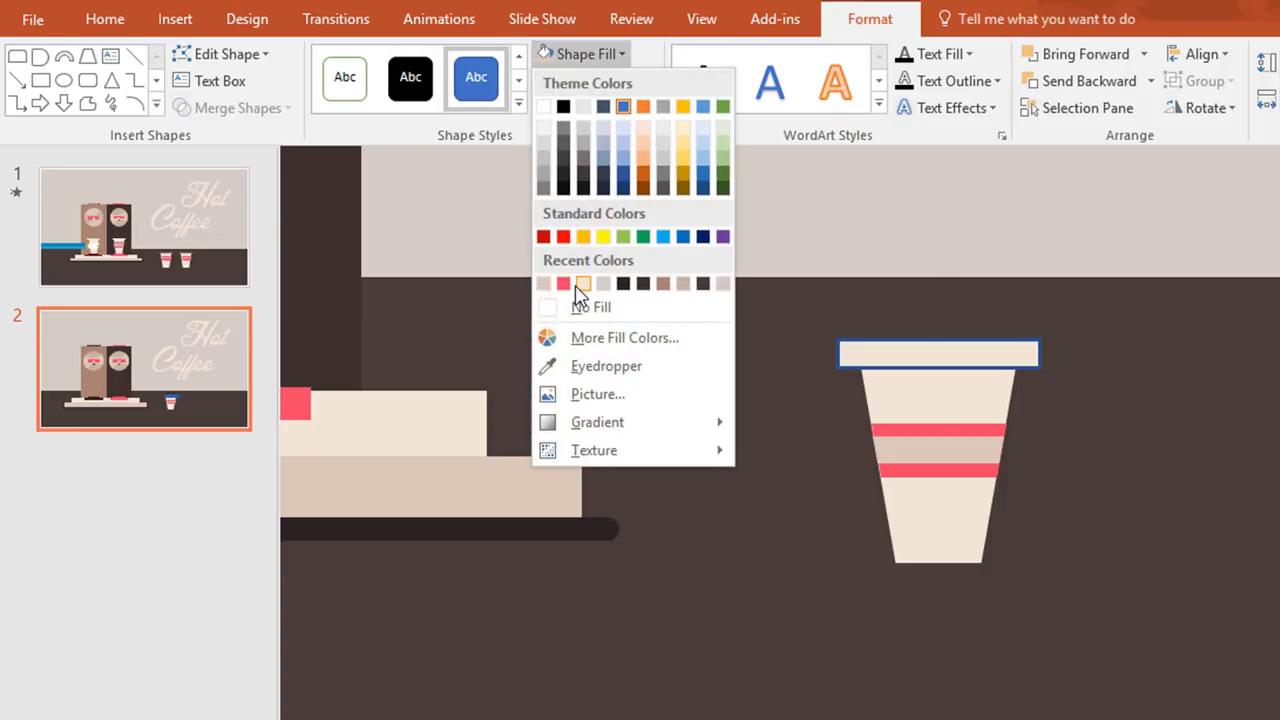
left_click(578, 287)
left_click(634, 84)
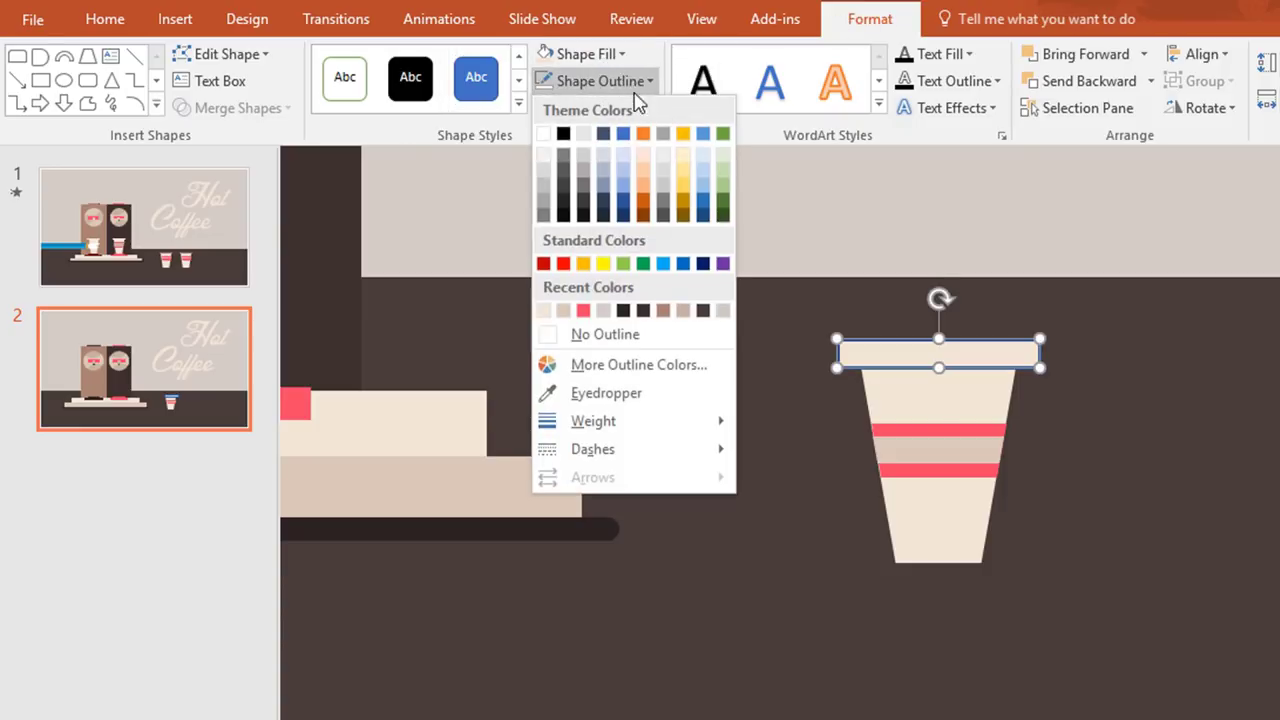
left_click(668, 340)
scroll(988, 463, "up", 4)
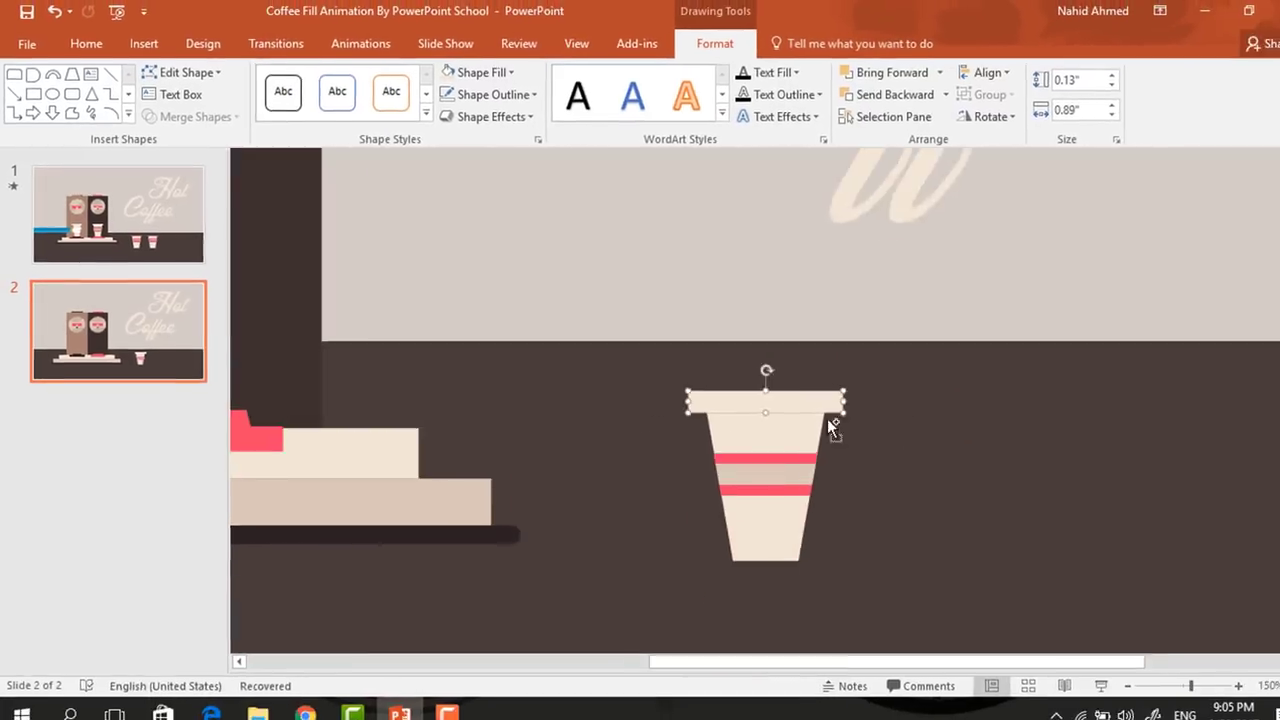
scroll(833, 428, "down", 3)
Group the cup pieces and make two copies, moving one under the right dispenser.
left_click_drag(1205, 458, 797, 617)
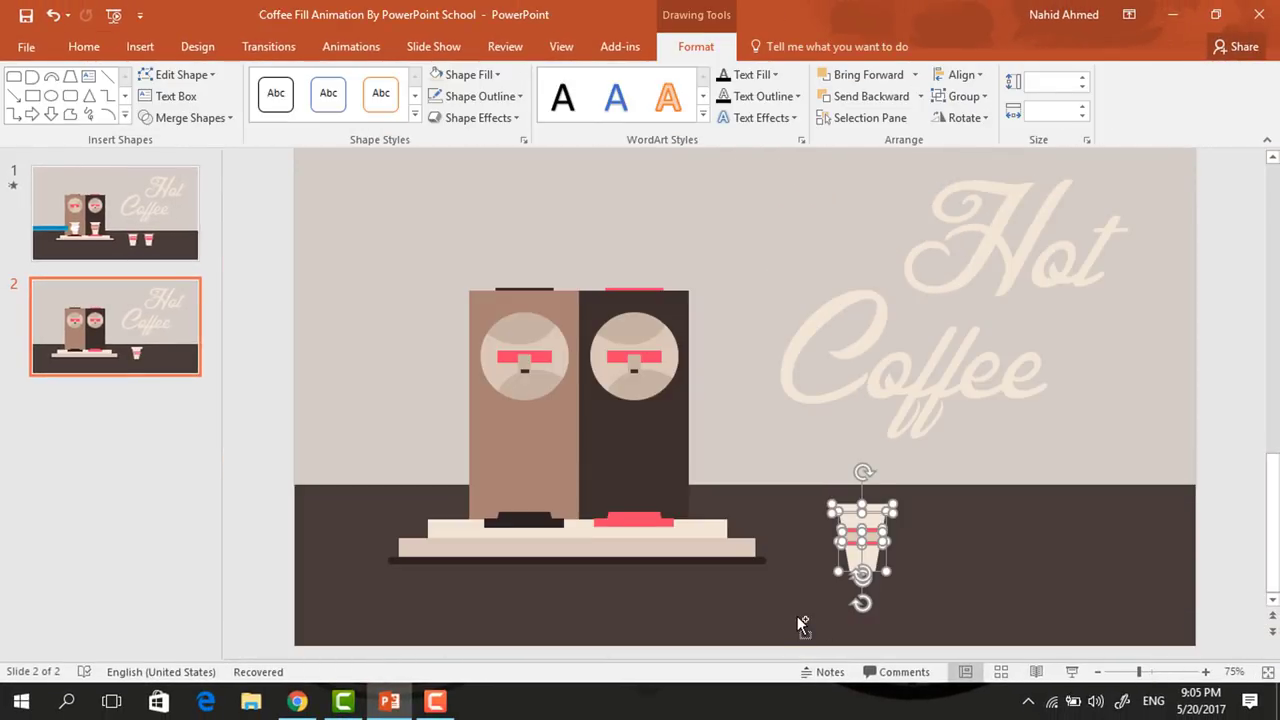
key("ctrl+g")
key("ctrl+d")
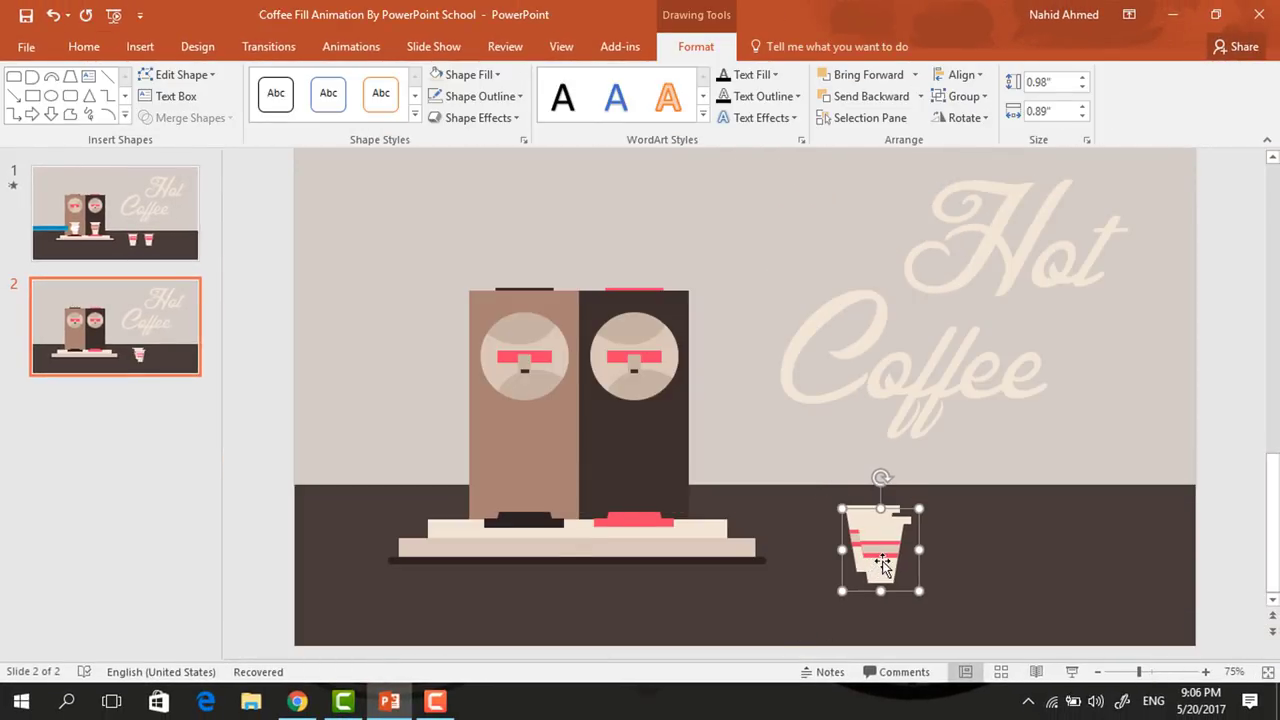
left_click_drag(871, 565, 959, 548)
key("ctrl+d")
left_click_drag(1042, 563, 627, 505)
left_click(869, 465)
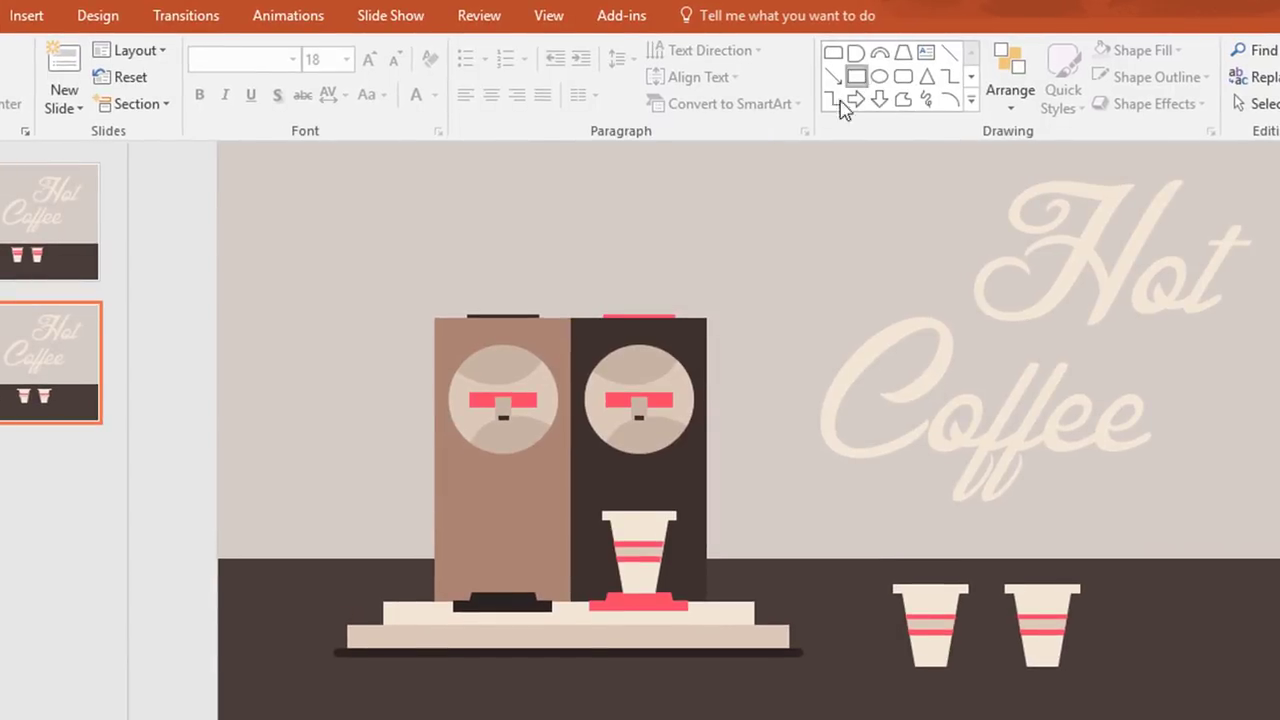
Draw a long dark blue, outline-free bar from the slide's left edge to the machine.
left_click_drag(217, 516, 465, 559)
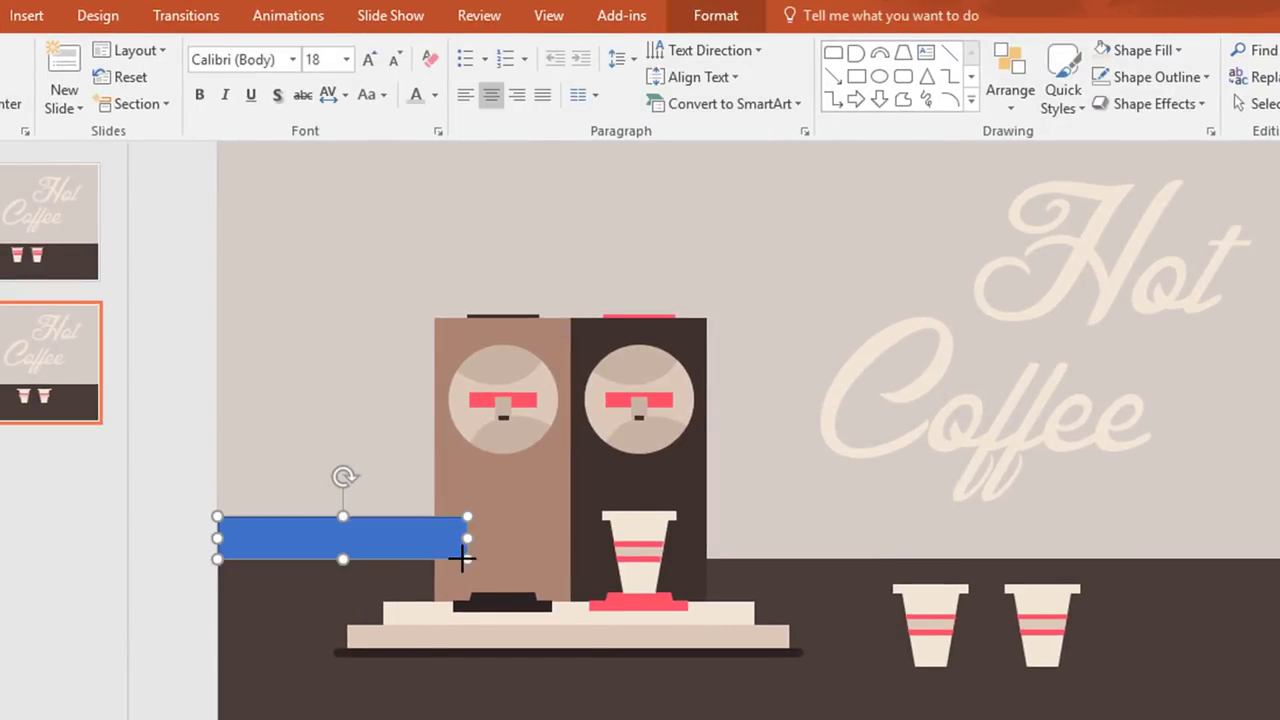
left_click_drag(342, 517, 342, 521)
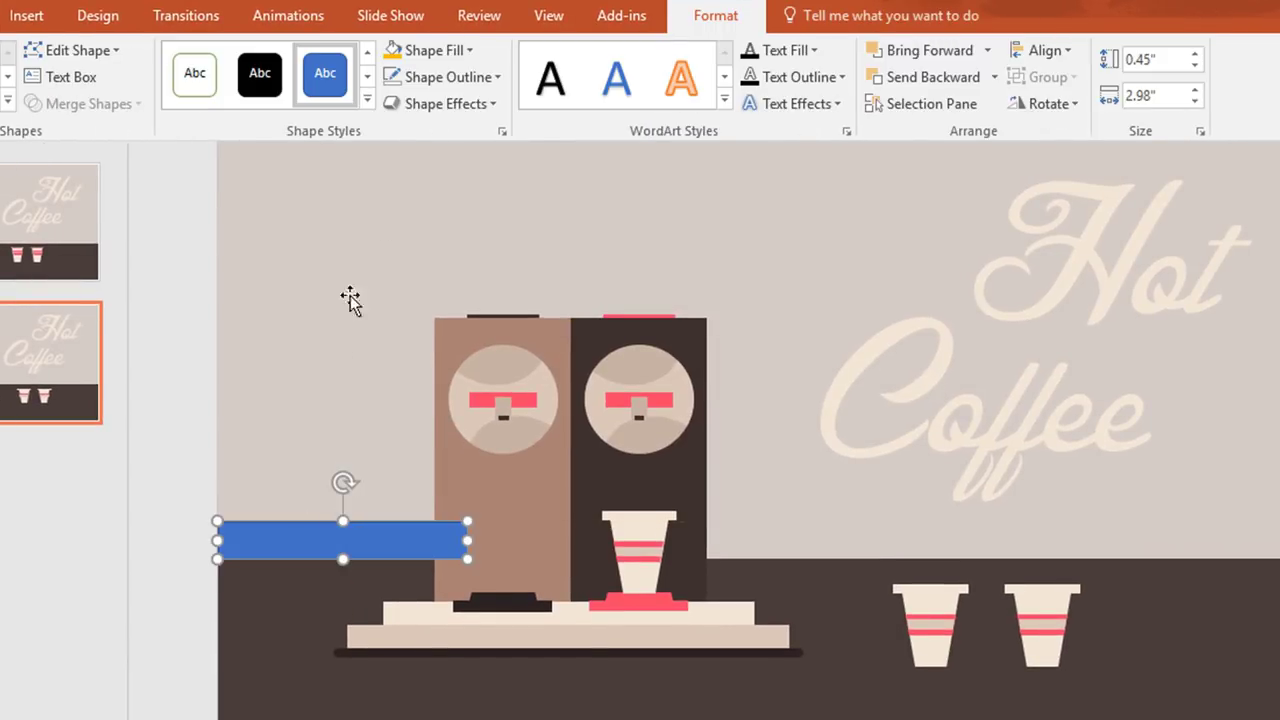
left_click(471, 55)
left_click(430, 280)
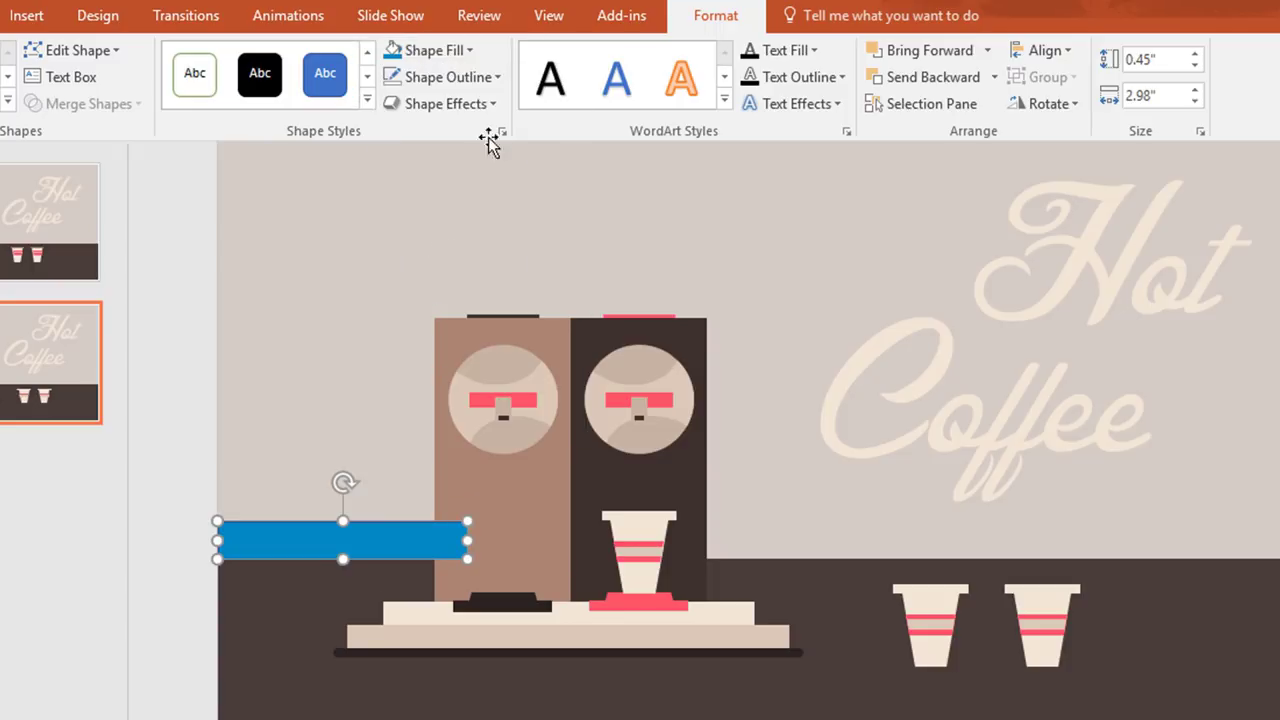
left_click(499, 78)
left_click(494, 325)
Duplicate the bar, make the copy lighter blue, and resize it thinner.
key("ctrl+d")
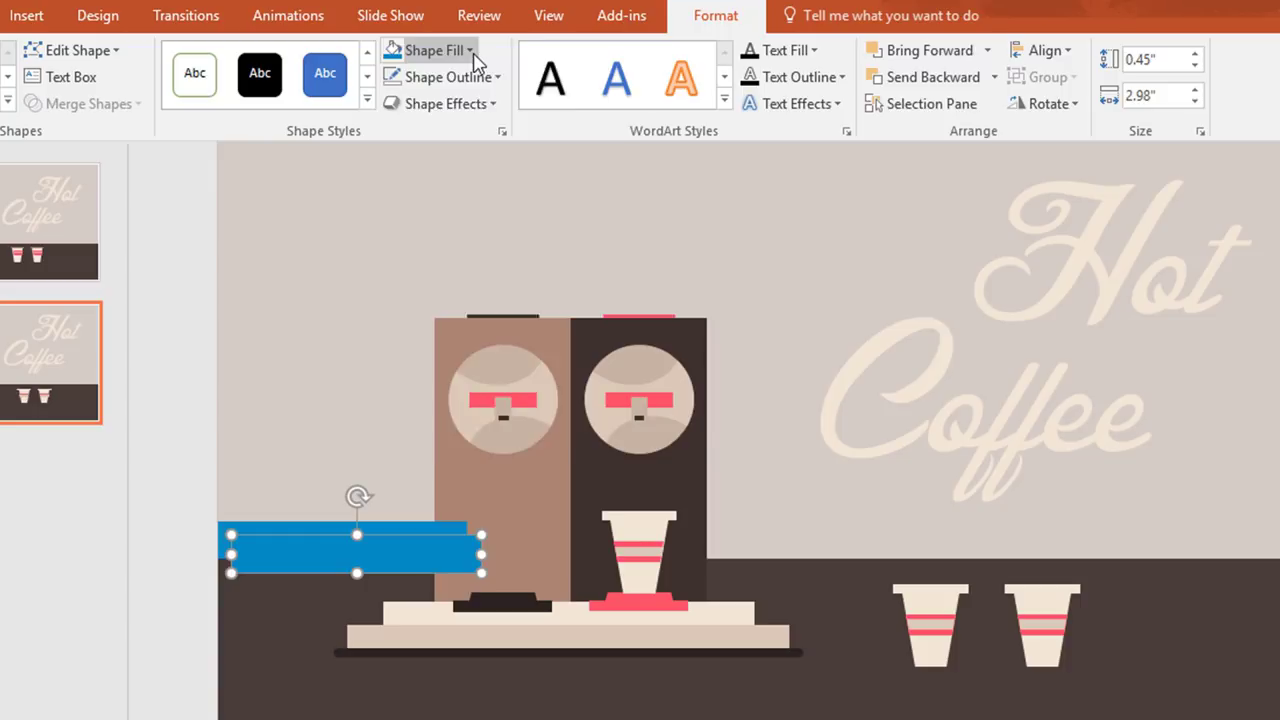
left_click(435, 50)
left_click(430, 278)
left_click_drag(358, 535, 379, 546)
scroll(379, 546, "up", 2)
mouse_move(412, 389)
left_mouse_down()
mouse_move(412, 430)
mouse_move(438, 453)
mouse_move(400, 429)
mouse_move(408, 396)
left_mouse_up()
left_click(406, 420)
key("Escape")
scroll(920, 283, "up", 1)
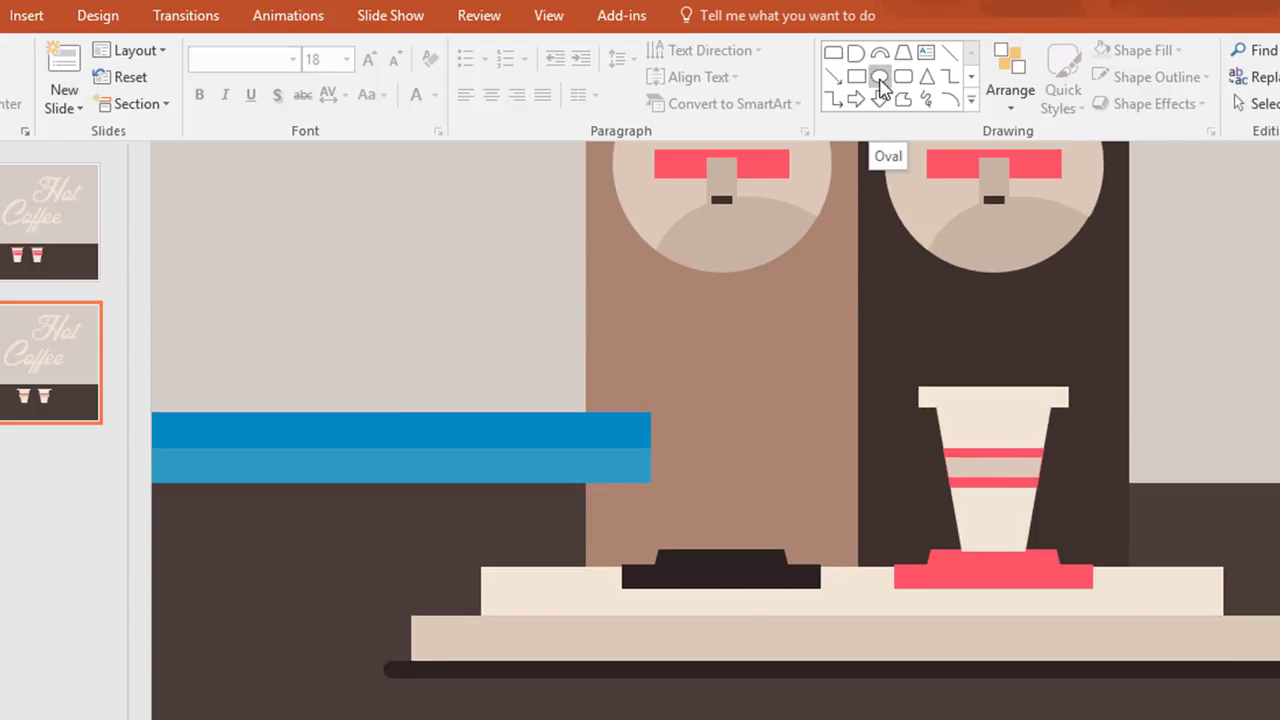
Draw a circle at the bar's right end, duplicate it, and subtract it from the upper blue bar.
left_click(880, 80)
left_click_drag(653, 418, 677, 454)
key("ctrl+d")
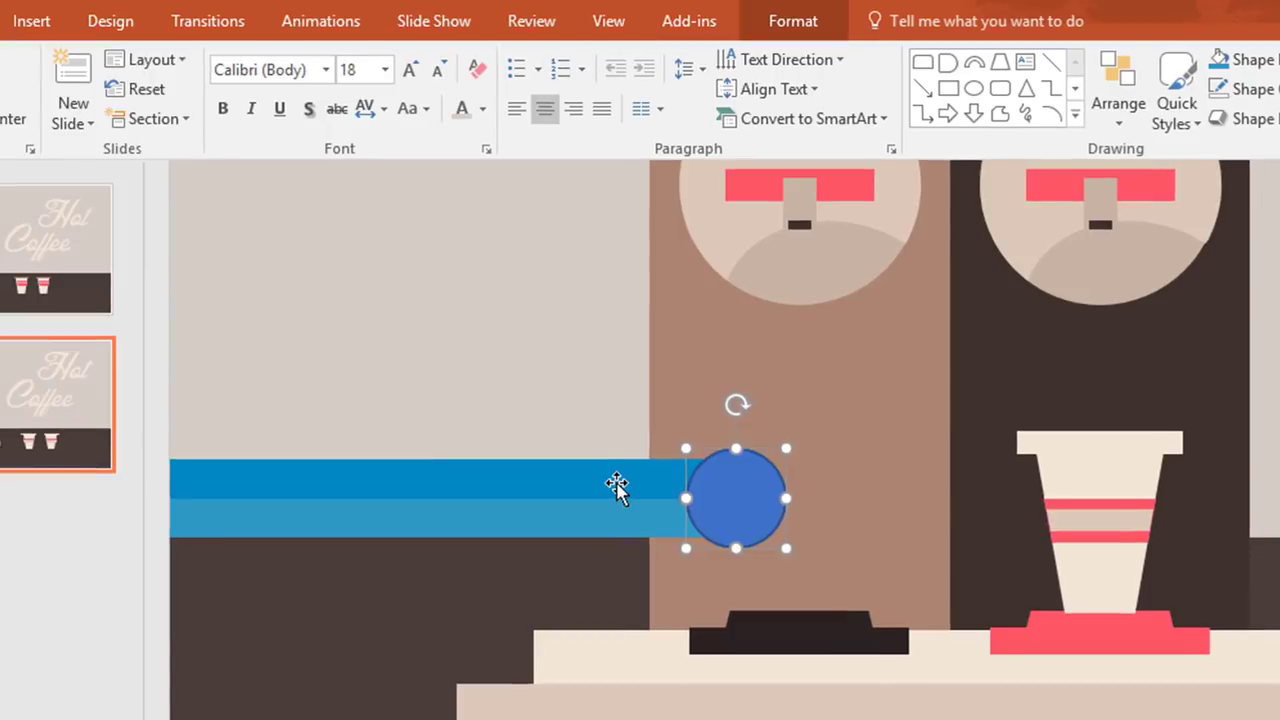
left_click(554, 436)
left_click(760, 498, "shift")
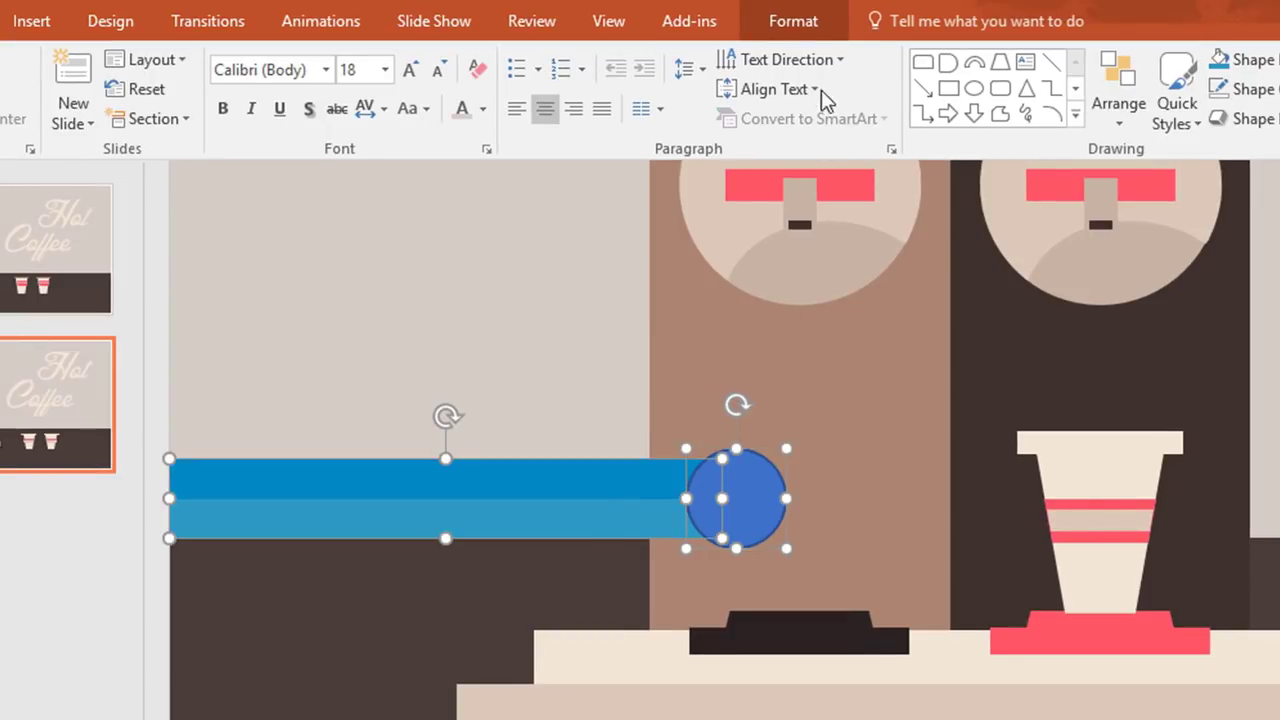
left_click(805, 25)
left_click(158, 122)
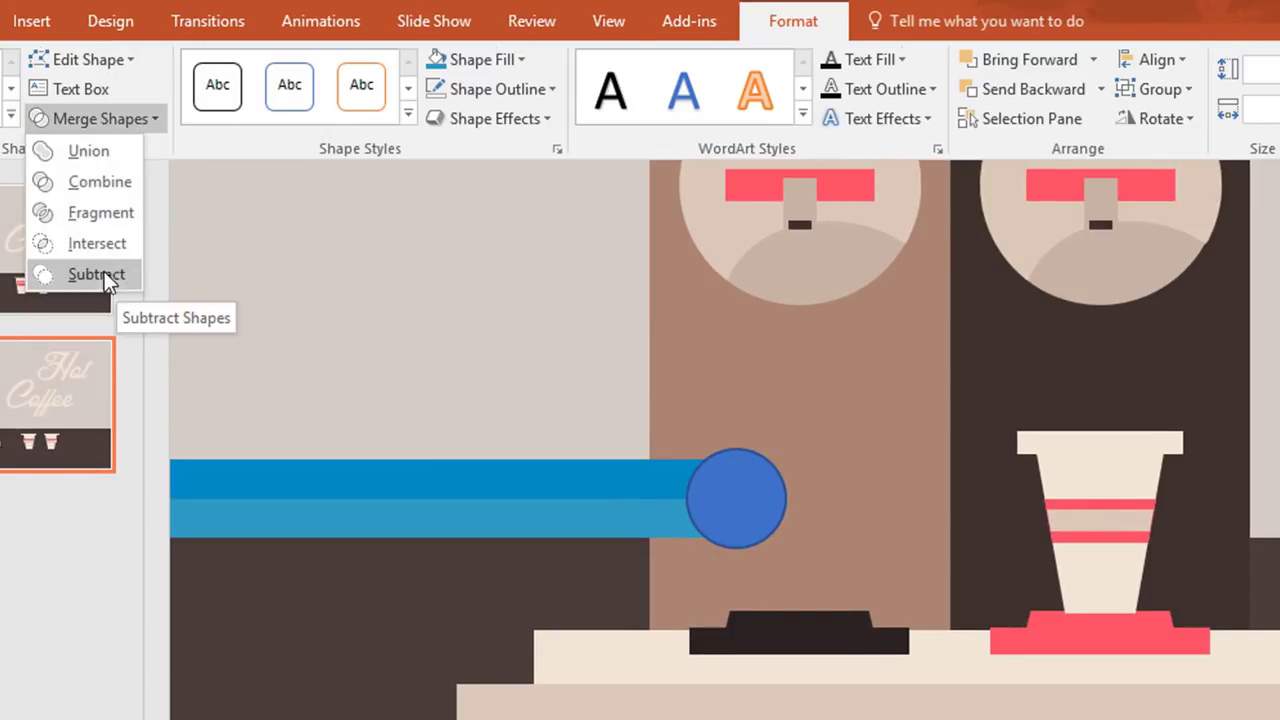
left_click(97, 275)
Subtract the duplicate circle from the lower light-blue arm strip as well.
left_click(540, 517)
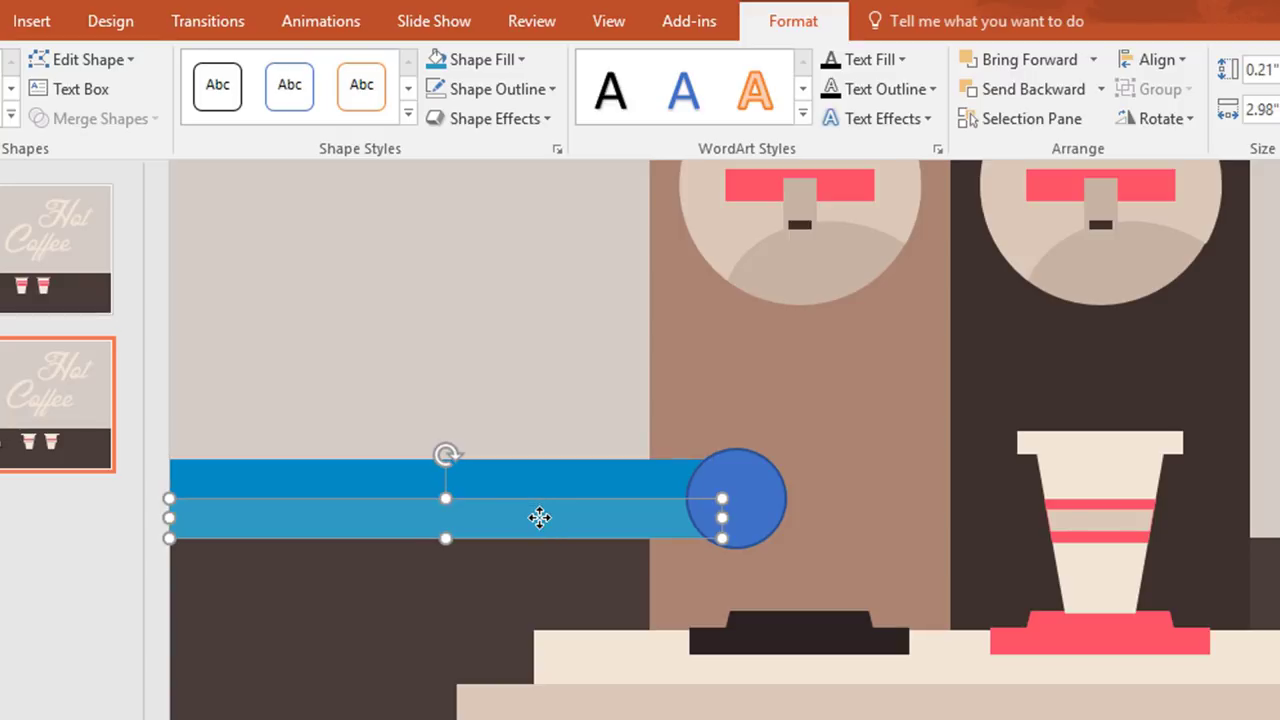
left_click(756, 483, "shift")
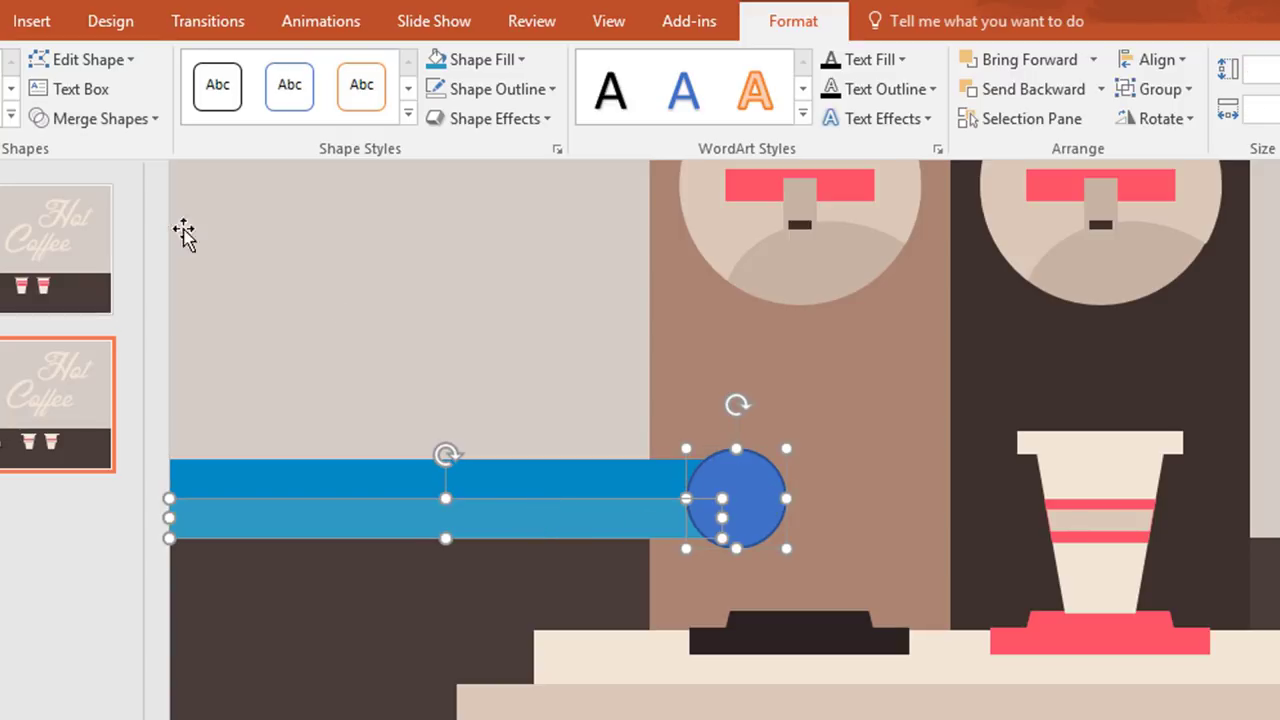
left_click(157, 120)
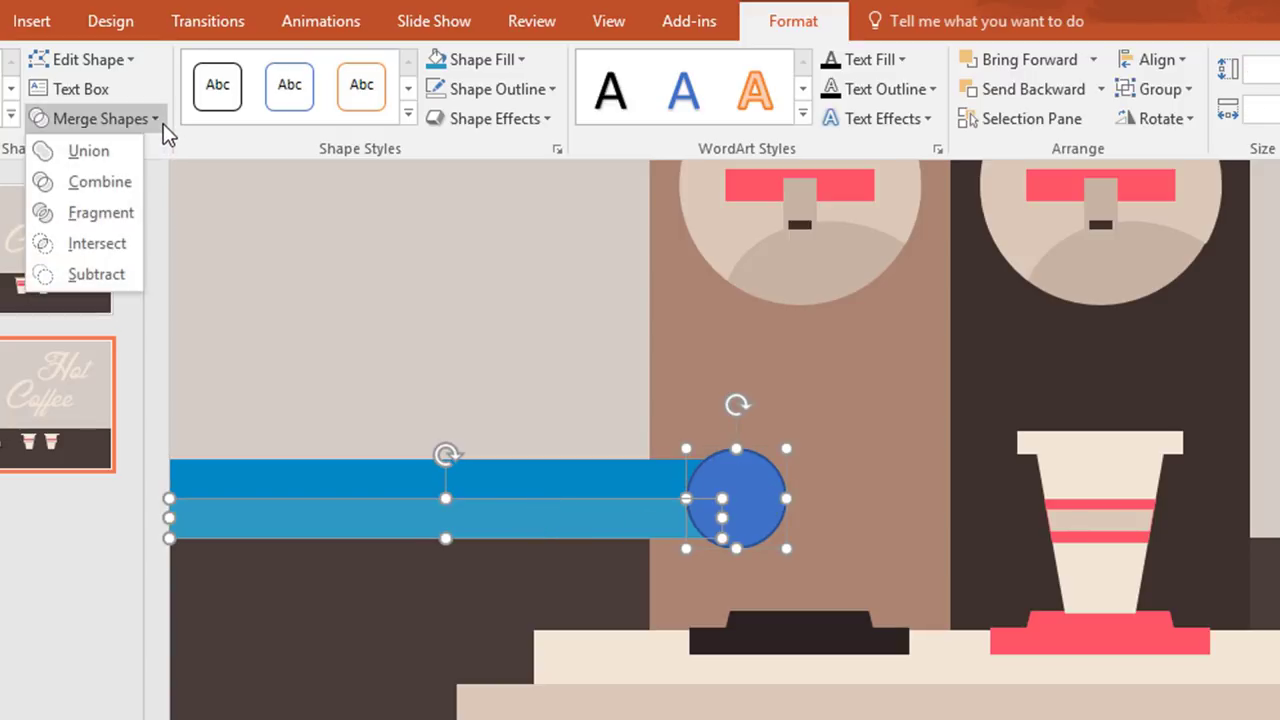
left_click(122, 284)
key("Escape")
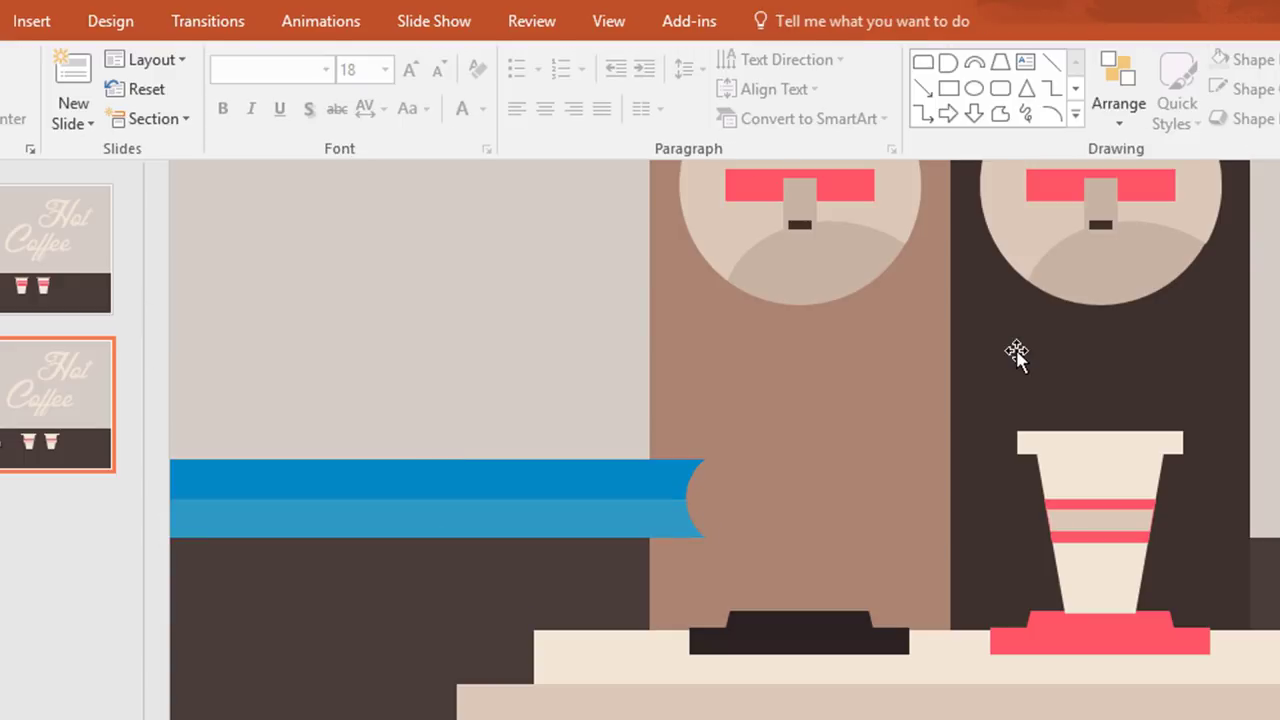
Draw a Flowchart: Delay D-shape at the arm's end, flipped to face the arm and stretched taller.
left_click(950, 66)
left_click_drag(734, 482, 812, 538)
left_click_drag(773, 416, 742, 452)
left_click_drag(743, 529, 761, 503)
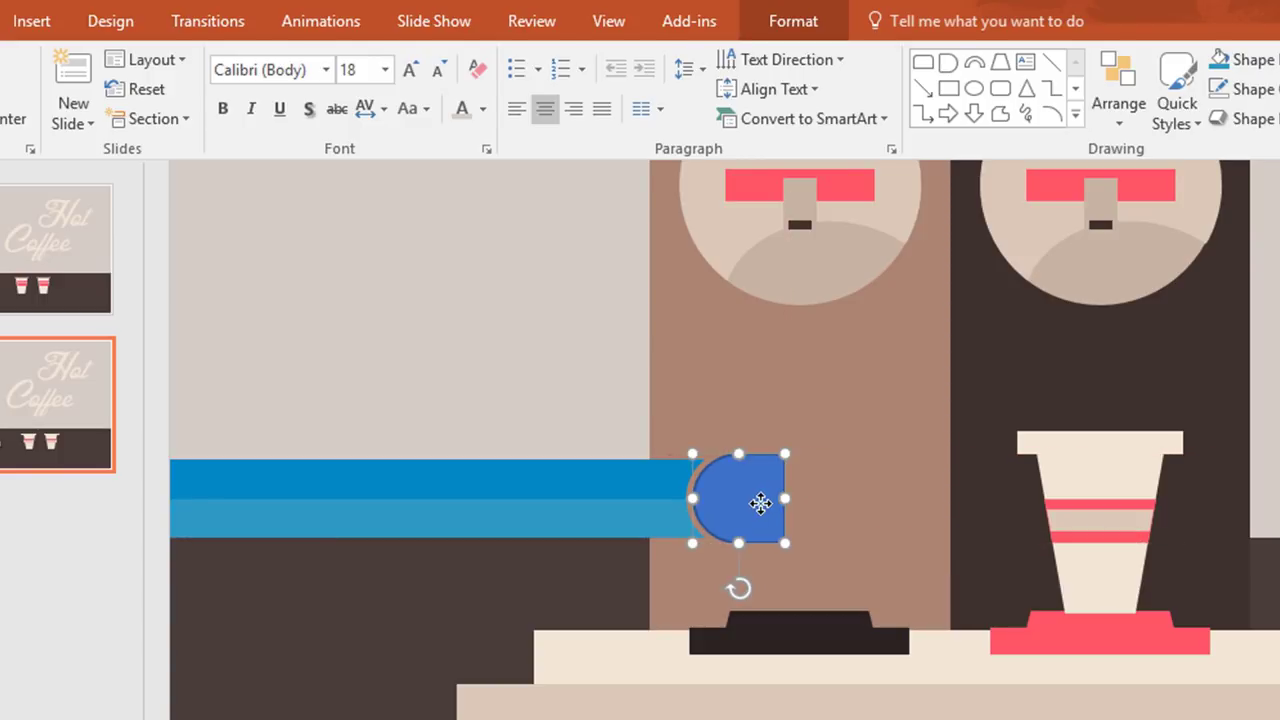
left_click(826, 428)
Subtract an overlapping circle from the D-shape to leave a crescent.
mouse_move(784, 474)
left_mouse_down()
mouse_move(838, 528)
mouse_move(775, 512)
left_mouse_up()
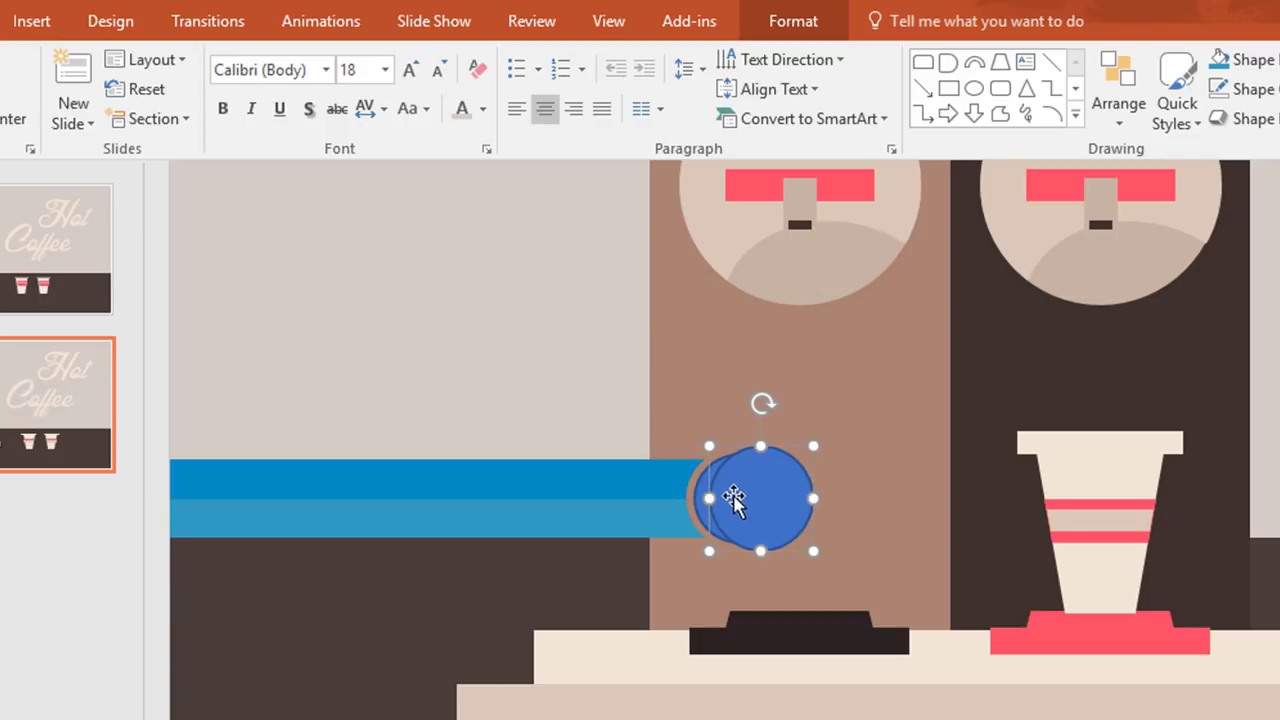
left_click(766, 506, "shift")
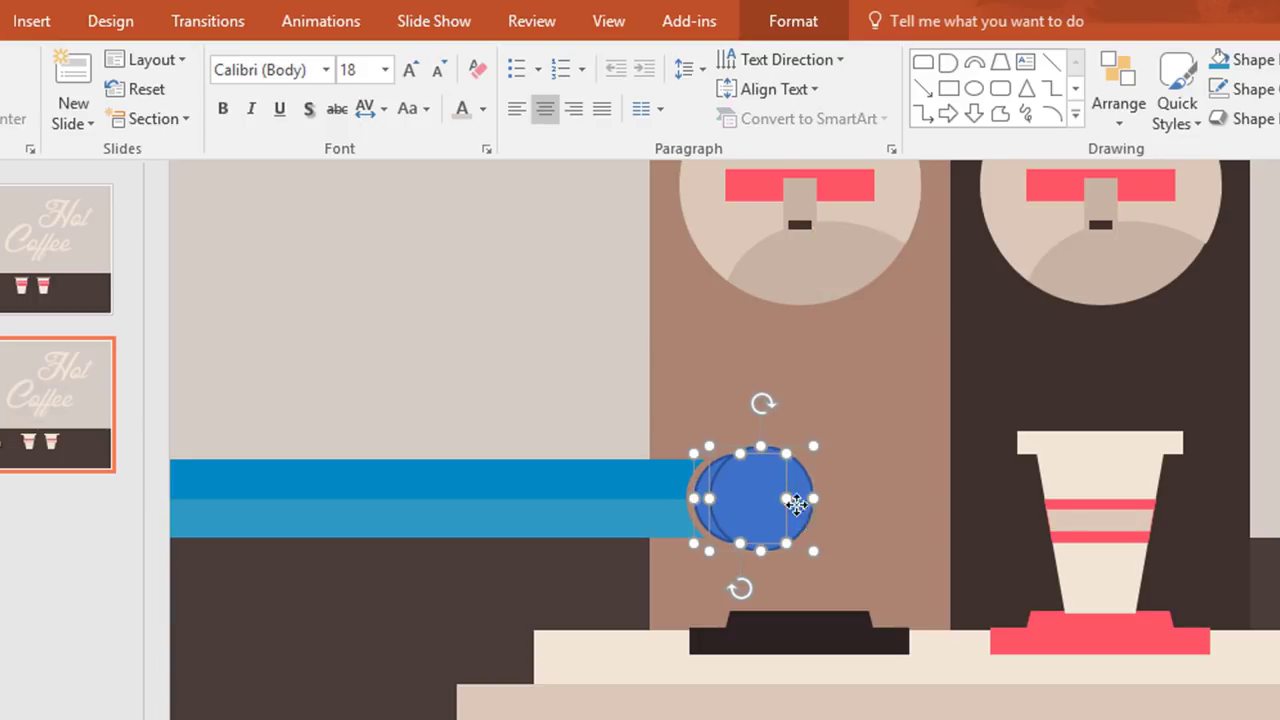
left_click(815, 22)
left_click(155, 118)
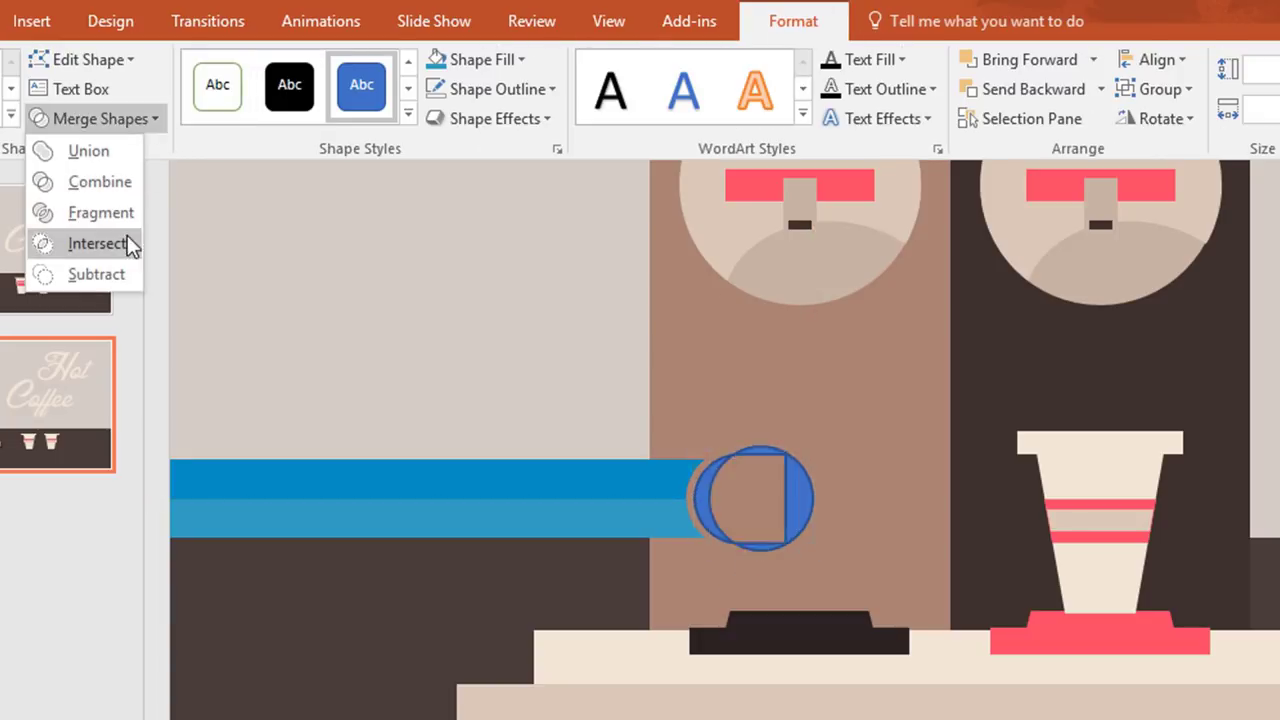
left_click(120, 276)
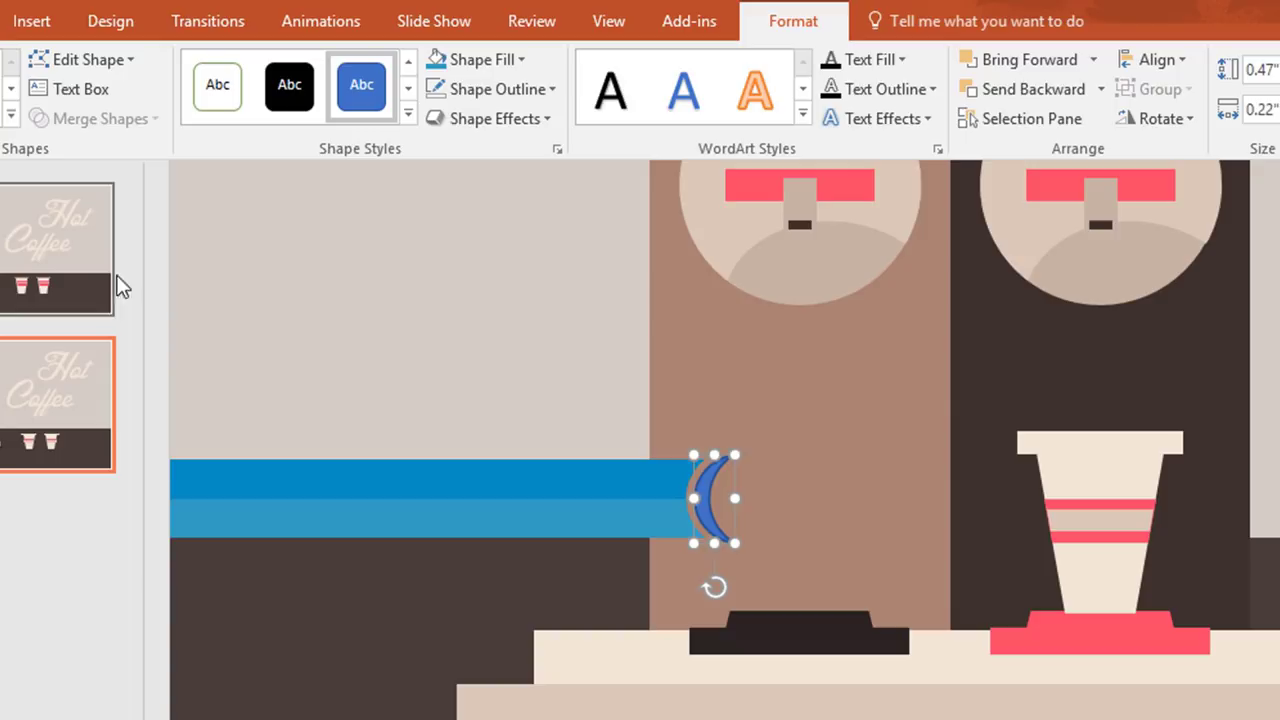
Fill the crescent yellow and remove its outline.
left_click(503, 66)
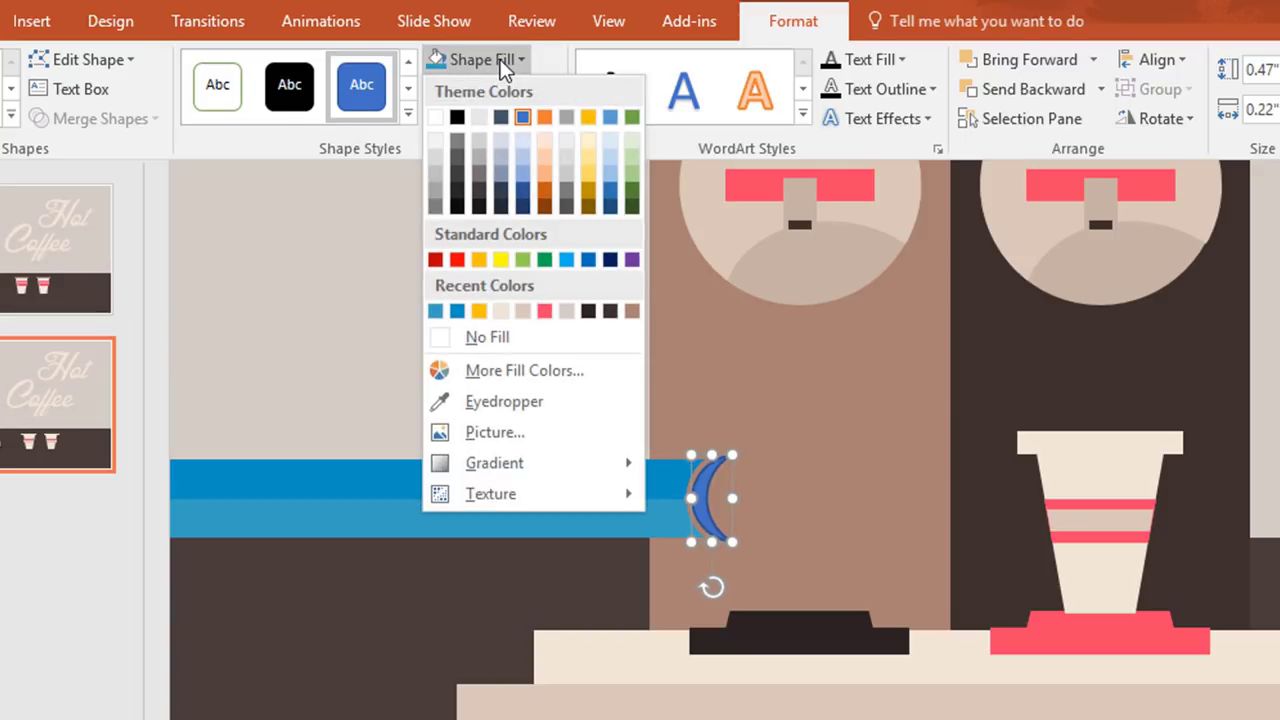
left_click(479, 310)
left_click(540, 97)
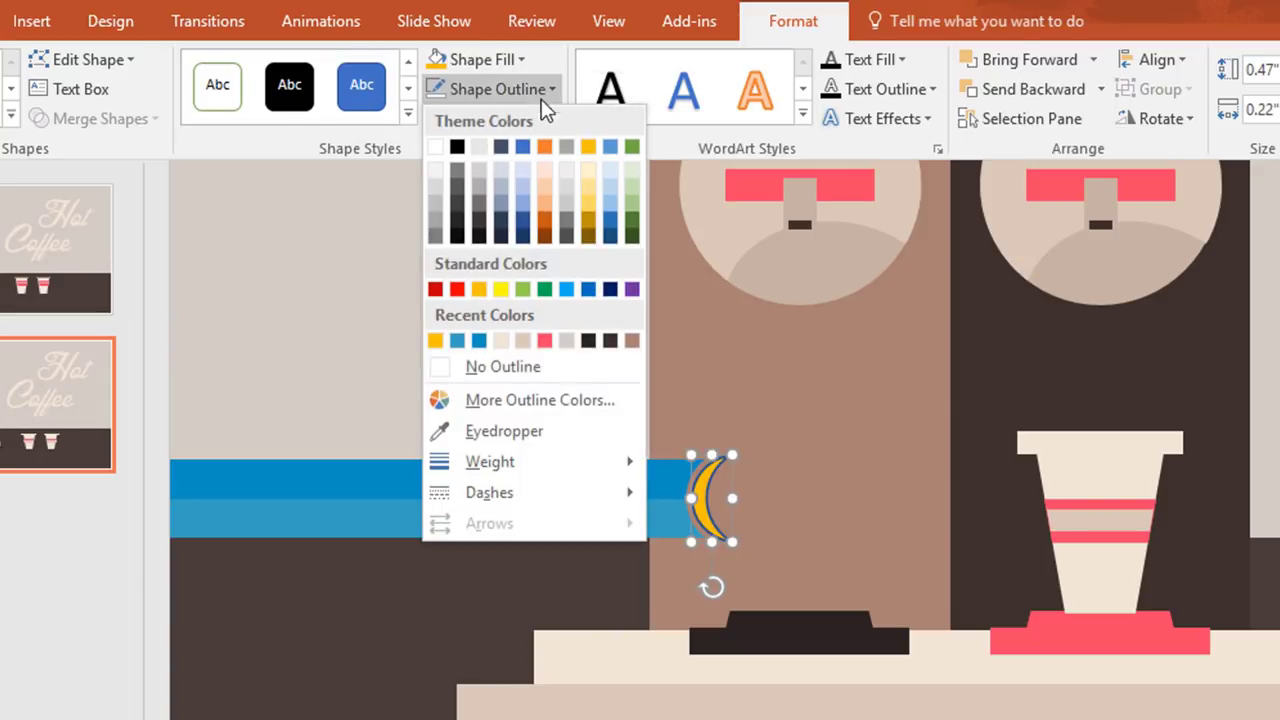
left_click(610, 364)
left_click(610, 364)
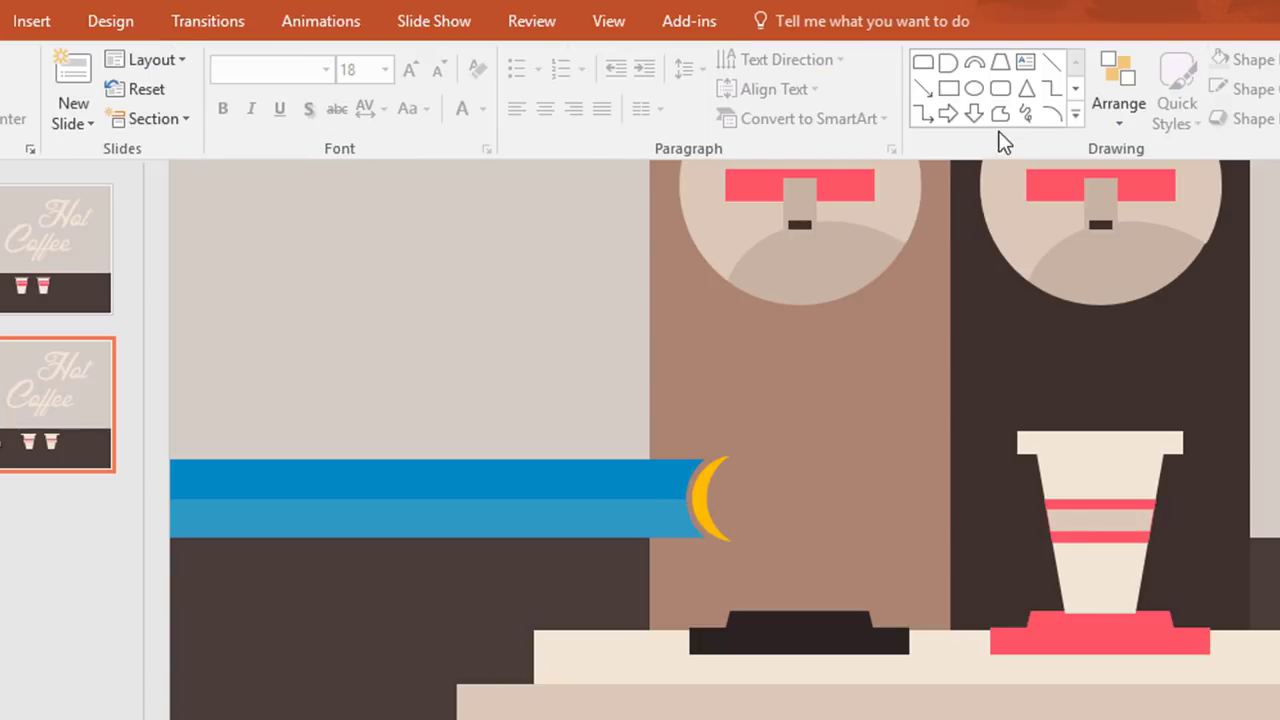
Draw a rounded rectangle beside the crescent, rotated and resized to hand size.
left_click_drag(757, 443, 828, 521)
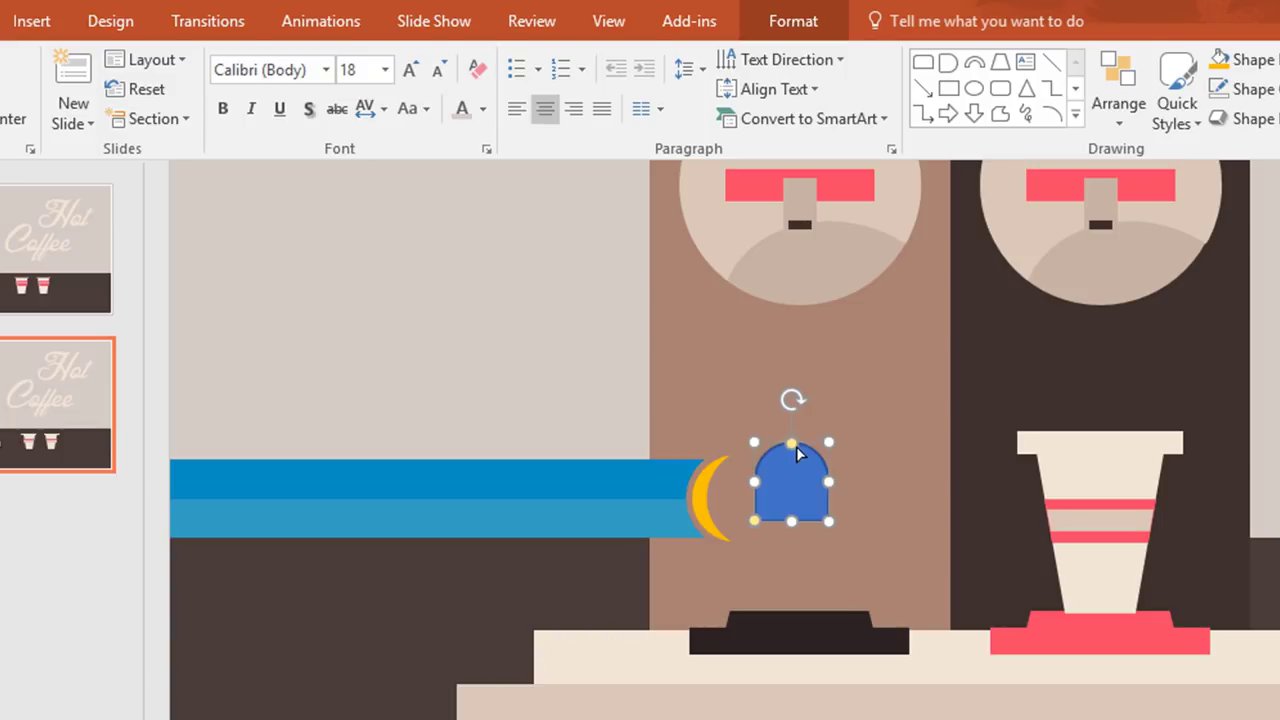
mouse_move(791, 400)
left_mouse_down()
mouse_move(749, 437)
mouse_move(727, 483)
mouse_move(764, 510)
left_mouse_up()
left_click_drag(794, 466, 769, 495)
left_click(772, 493)
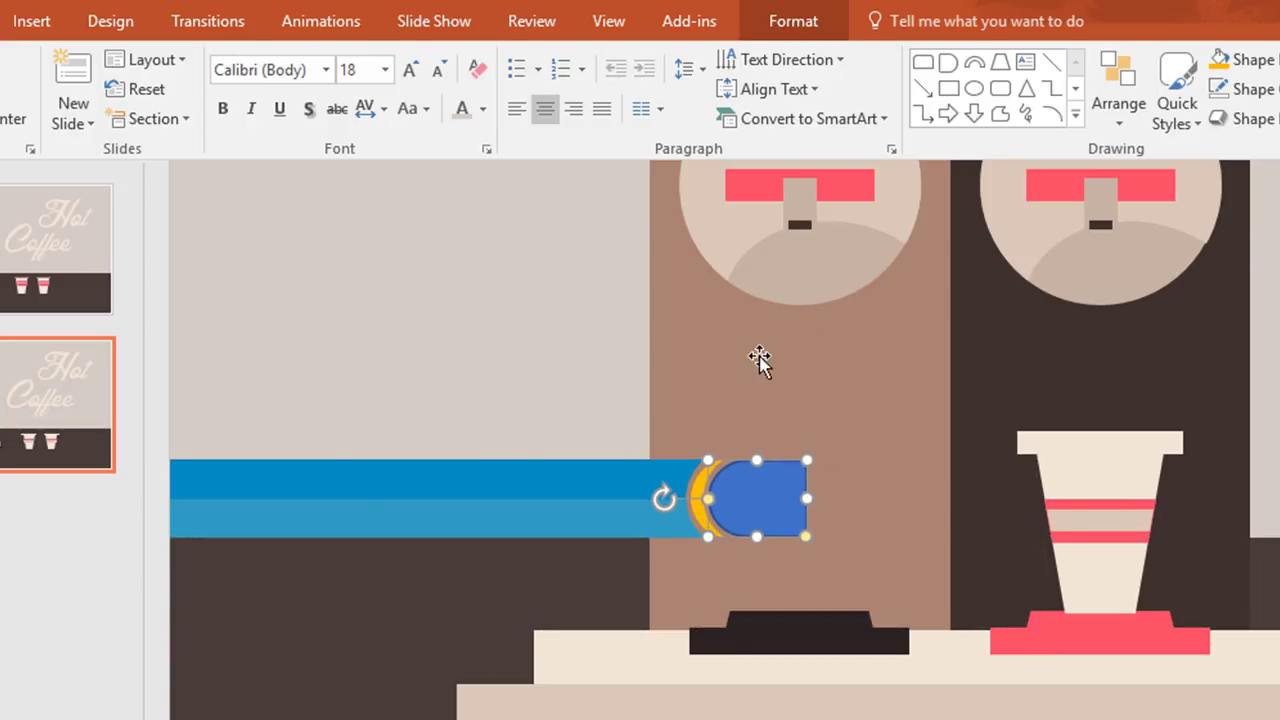
left_click(775, 26)
Make the hand shape white with no outline, then duplicate it and move the copy into position.
left_click(506, 66)
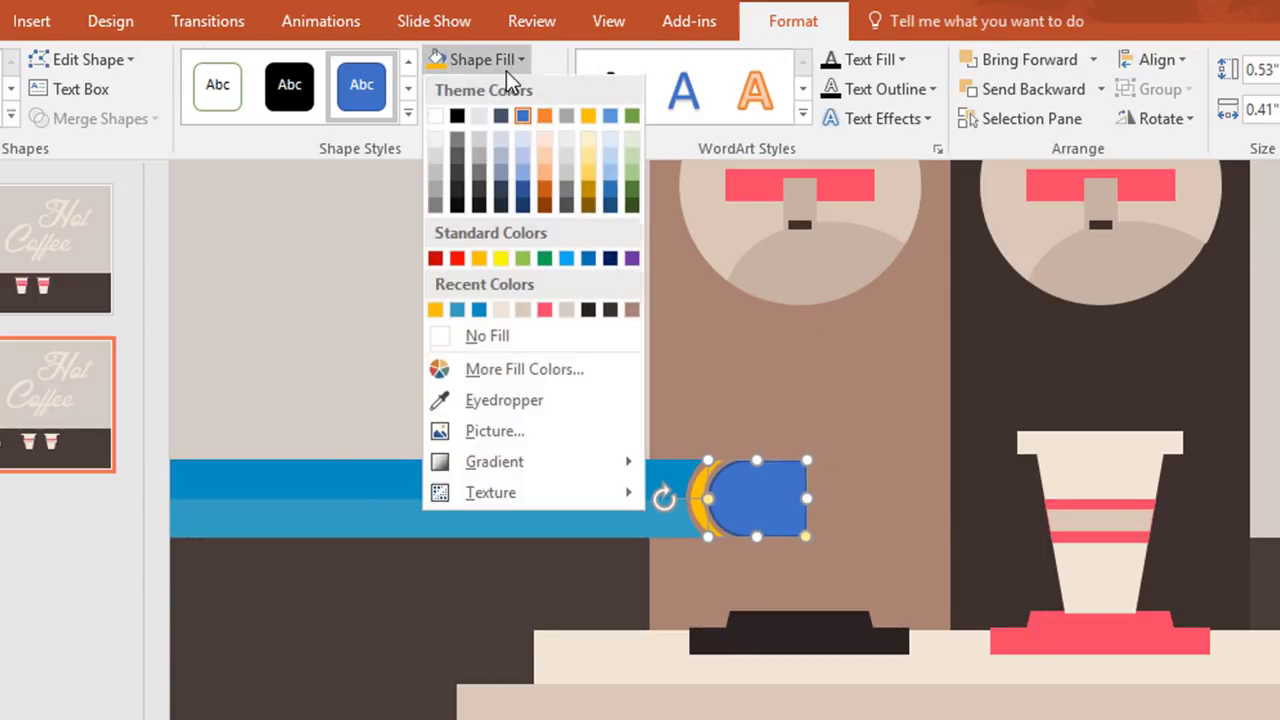
left_click(435, 120)
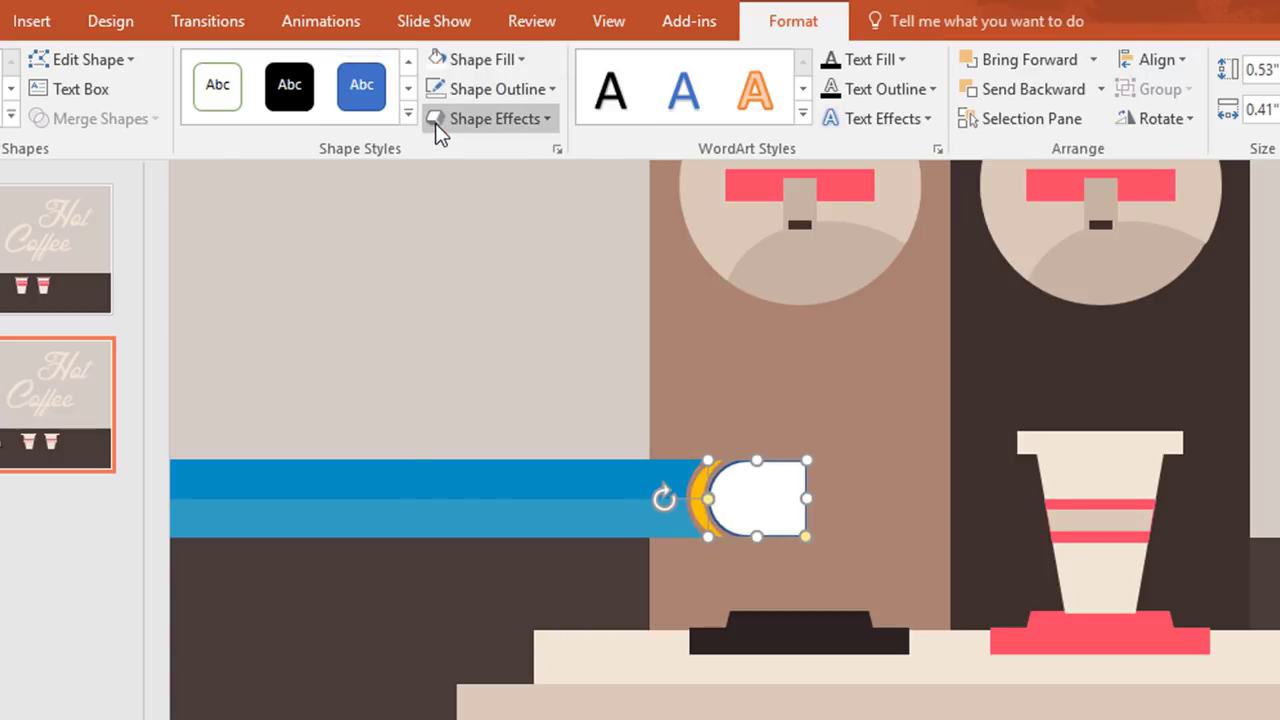
left_click(523, 94)
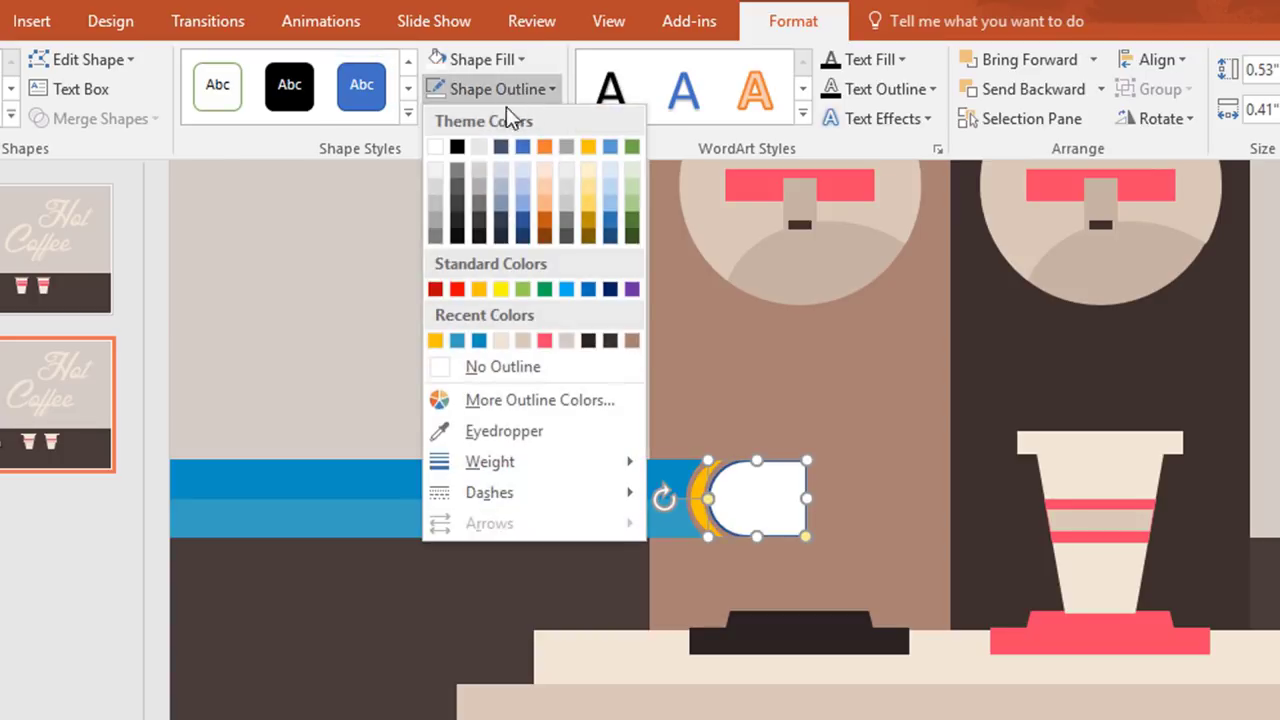
left_click(505, 366)
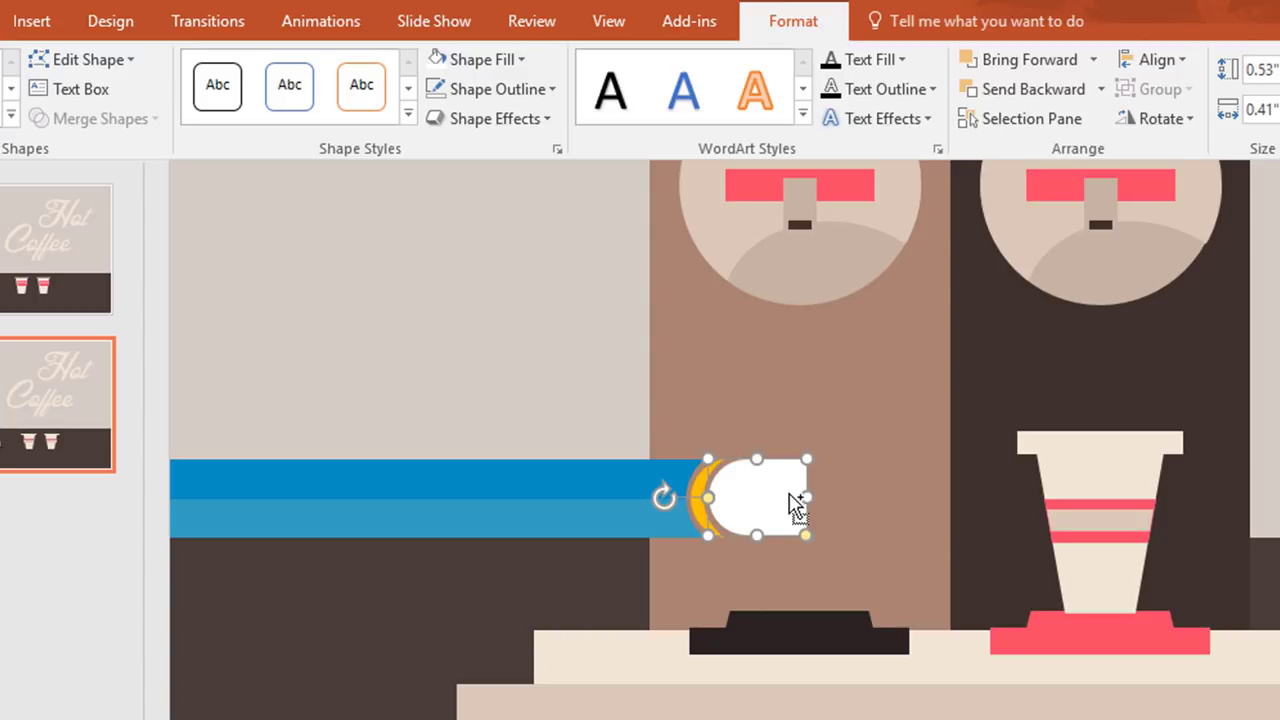
key("ctrl+d")
left_click_drag(690, 537, 769, 529)
Place the duplicate hand piece below the first and group all arm and hand pieces.
left_click(245, 538)
scroll(245, 538, "down", 5)
left_click_drag(217, 537, 627, 651)
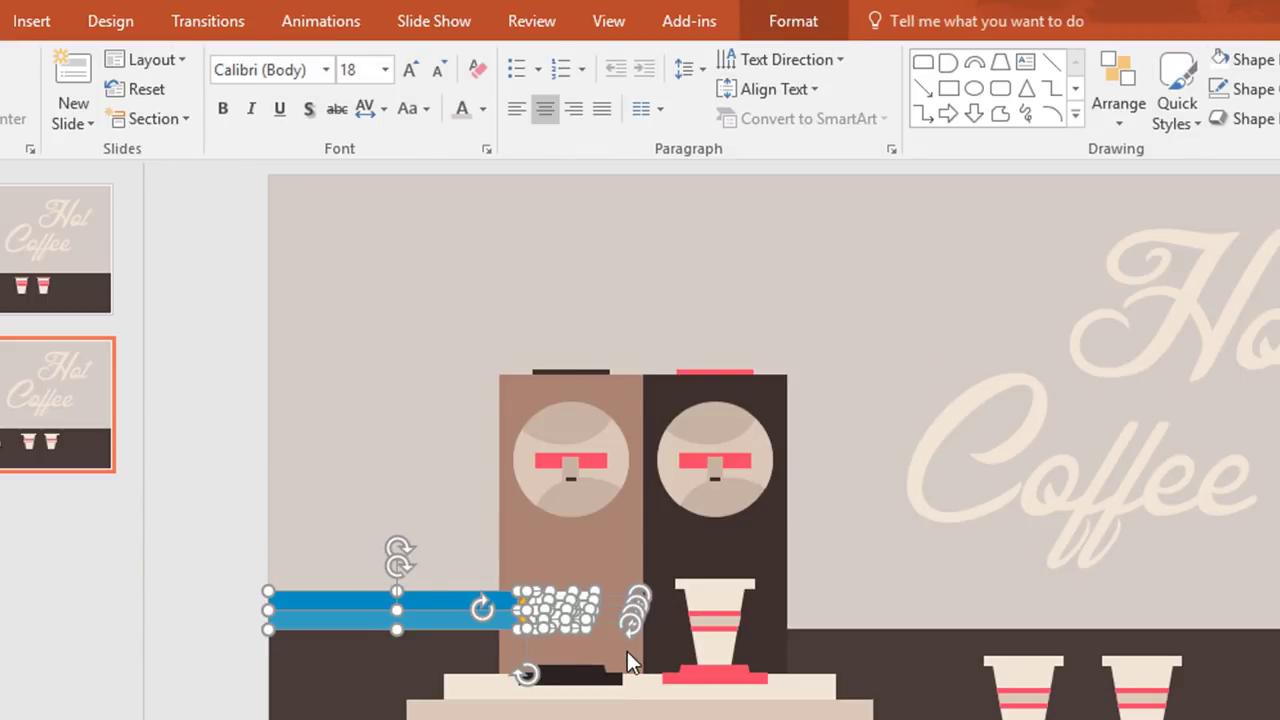
key("ctrl+g")
Copy the cup onto the left dispenser and bring the arm group to the front.
left_click(706, 615)
left_click_drag(706, 615, 560, 614)
left_click(307, 625)
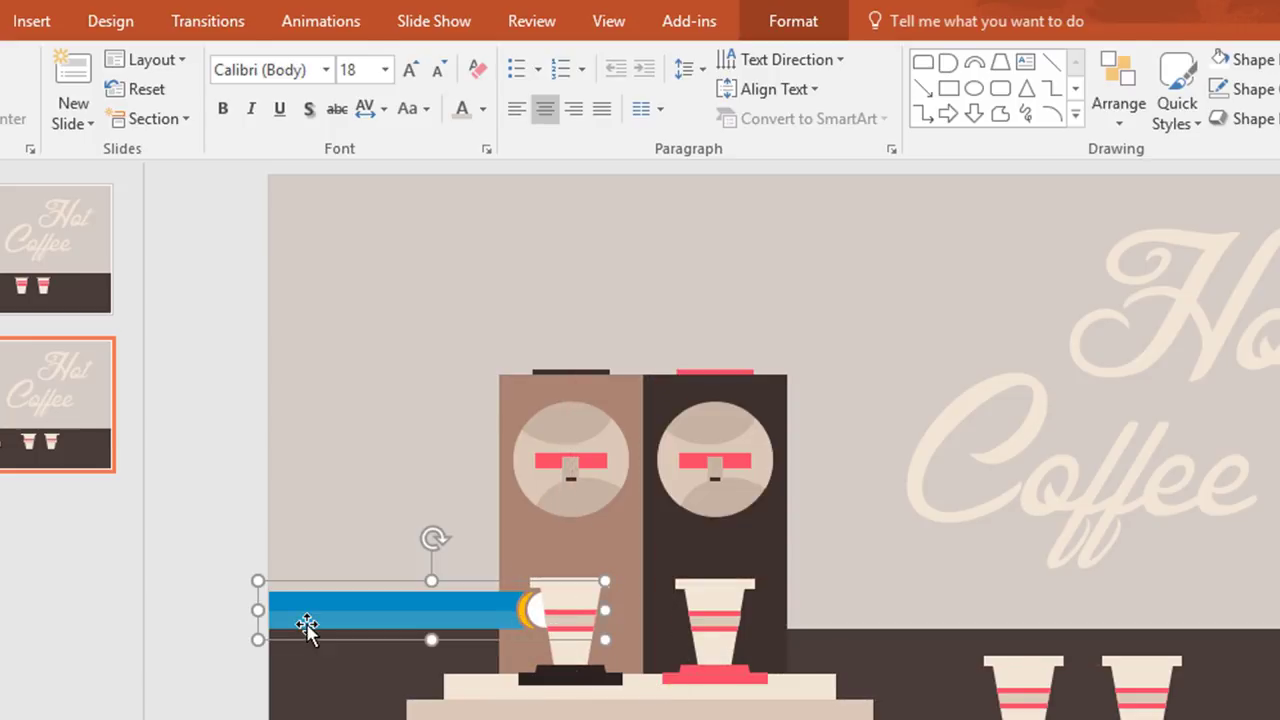
right_click(409, 603)
mouse_move(600, 427)
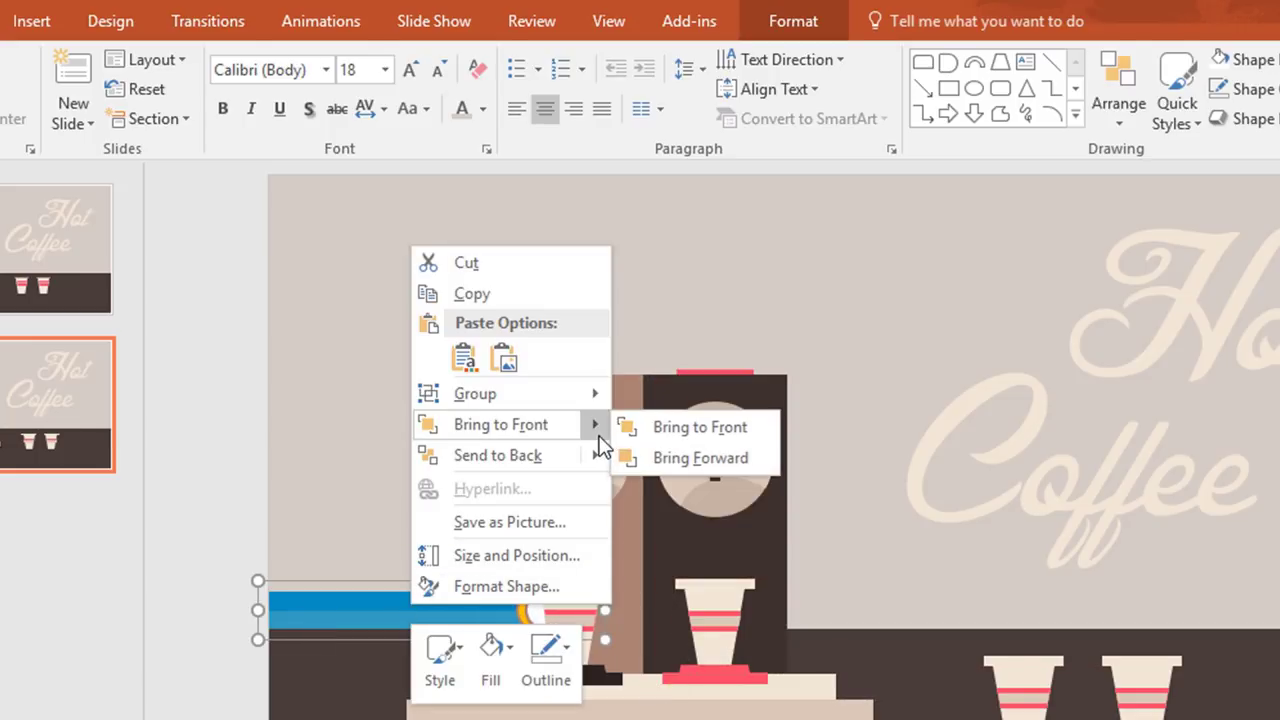
left_click(668, 426)
Move and resize the arm group so the white hand grips the cup.
left_click_drag(477, 609, 487, 620)
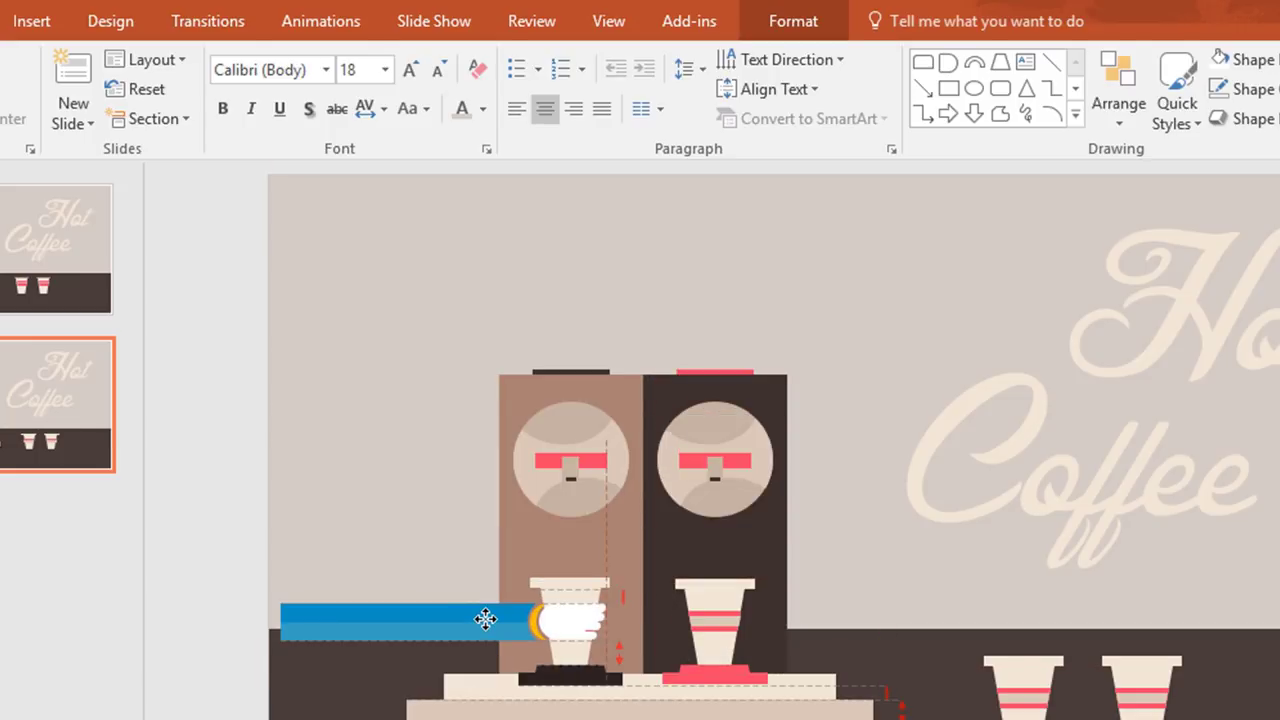
left_click_drag(268, 592, 260, 604)
left_click(220, 642)
left_click(548, 590)
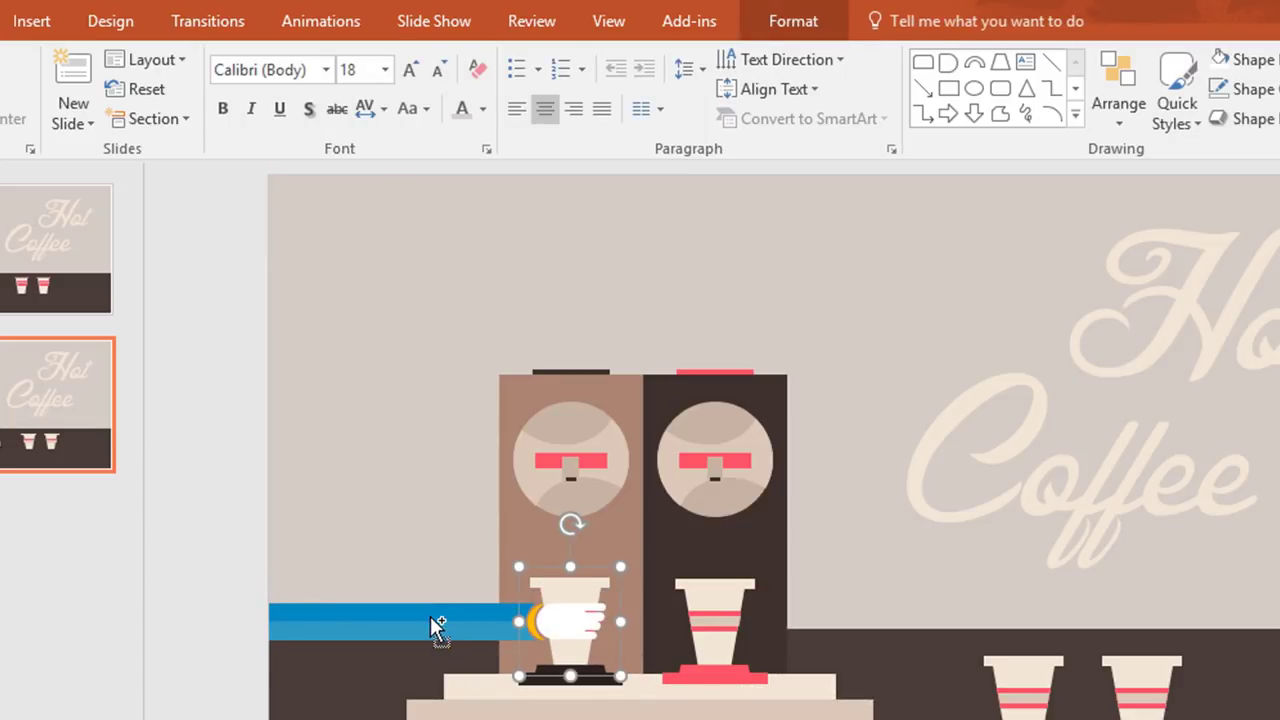
left_click(430, 616, "shift")
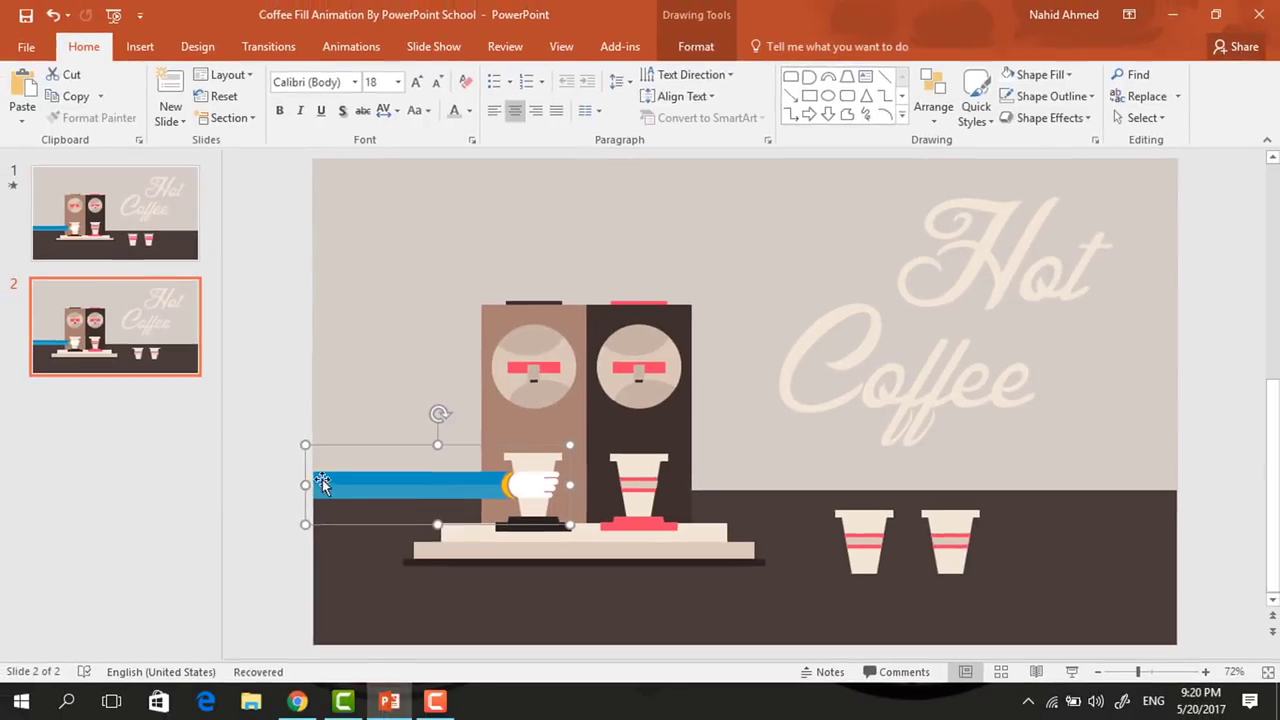
left_click(569, 480)
left_click(554, 392)
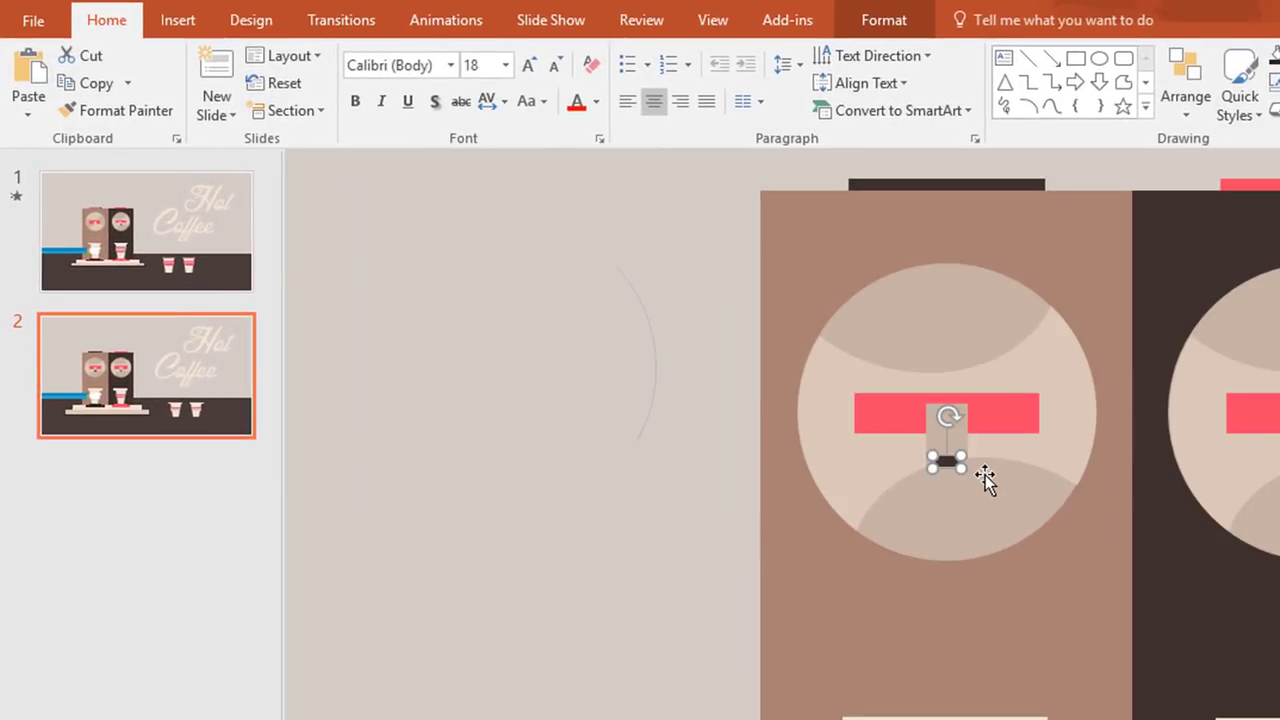
Stretch the small dark piece into a tall thin rod reaching above the left machine.
left_click_drag(997, 492, 975, 166)
scroll(1069, 433, "down", 2, "ctrl")
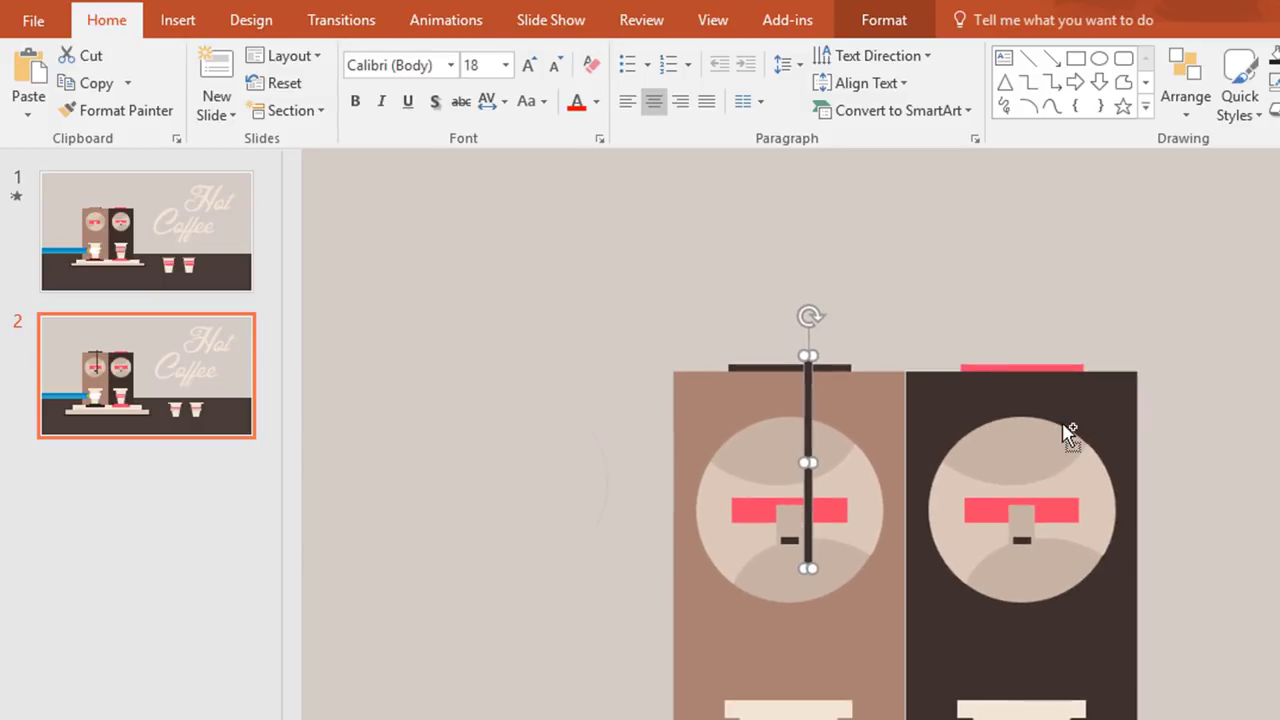
left_click_drag(677, 338, 680, 160)
left_click_drag(683, 257, 666, 262)
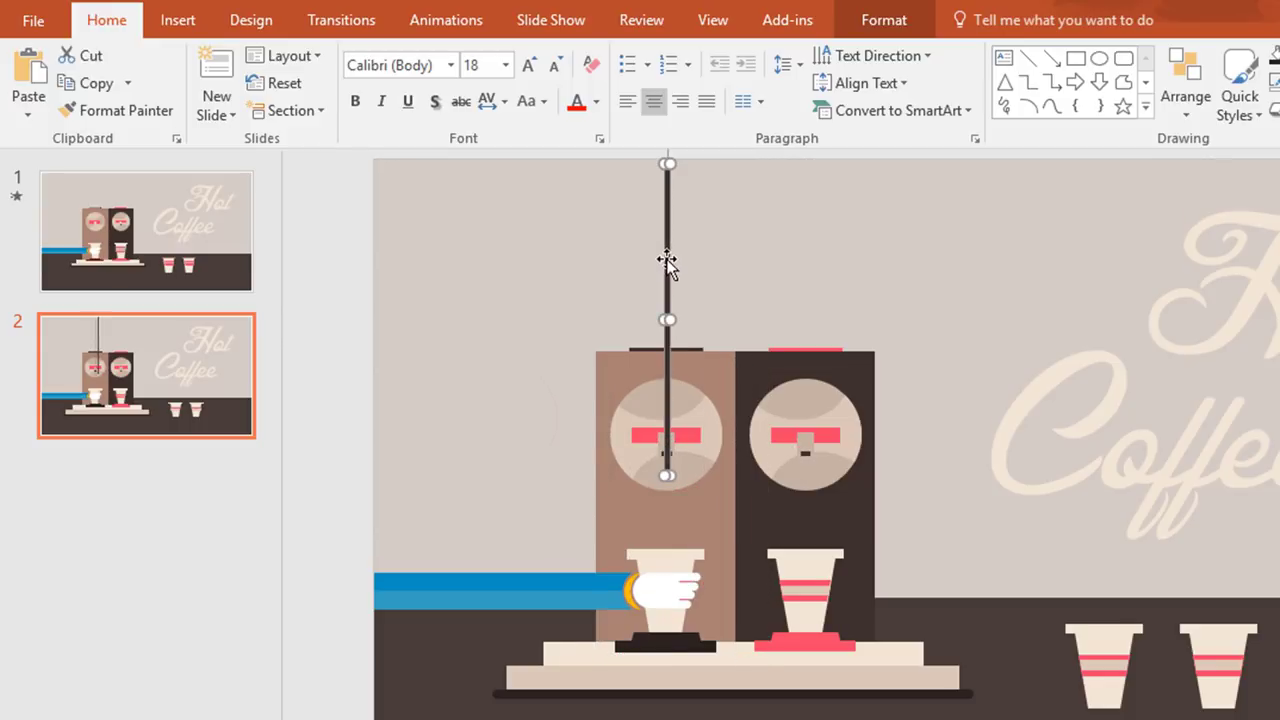
scroll(737, 463, "up", 2, "ctrl")
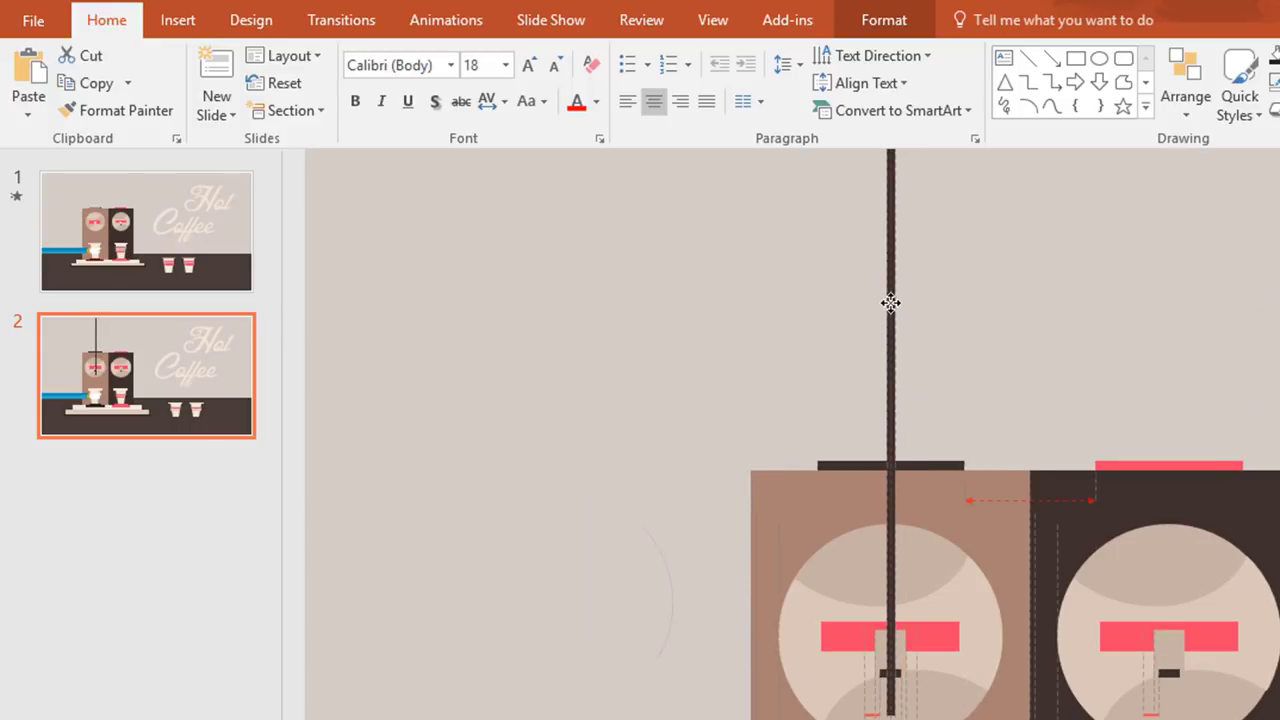
scroll(1023, 326, "down", 2, "ctrl")
scroll(1030, 333, "down", 2, "ctrl")
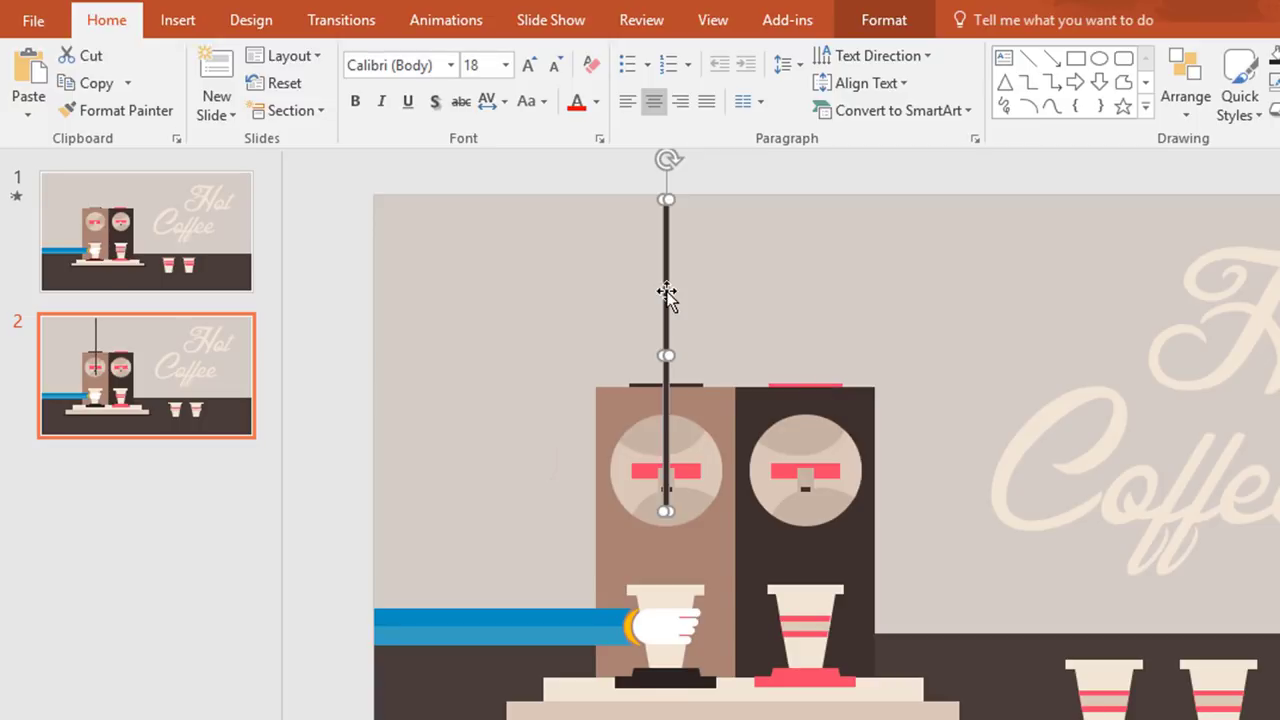
scroll(663, 293, "down", 1)
left_click_drag(663, 293, 660, 369)
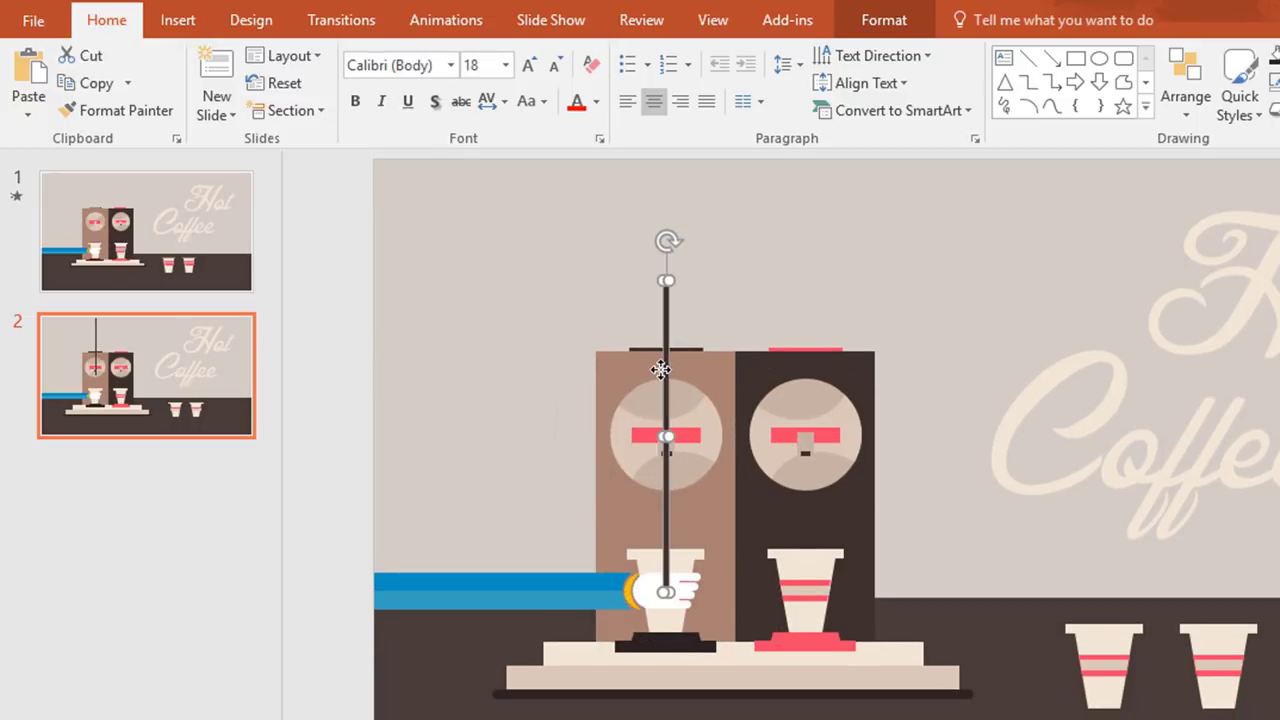
Bring the blue arm and the base platform to the front.
left_click(533, 590)
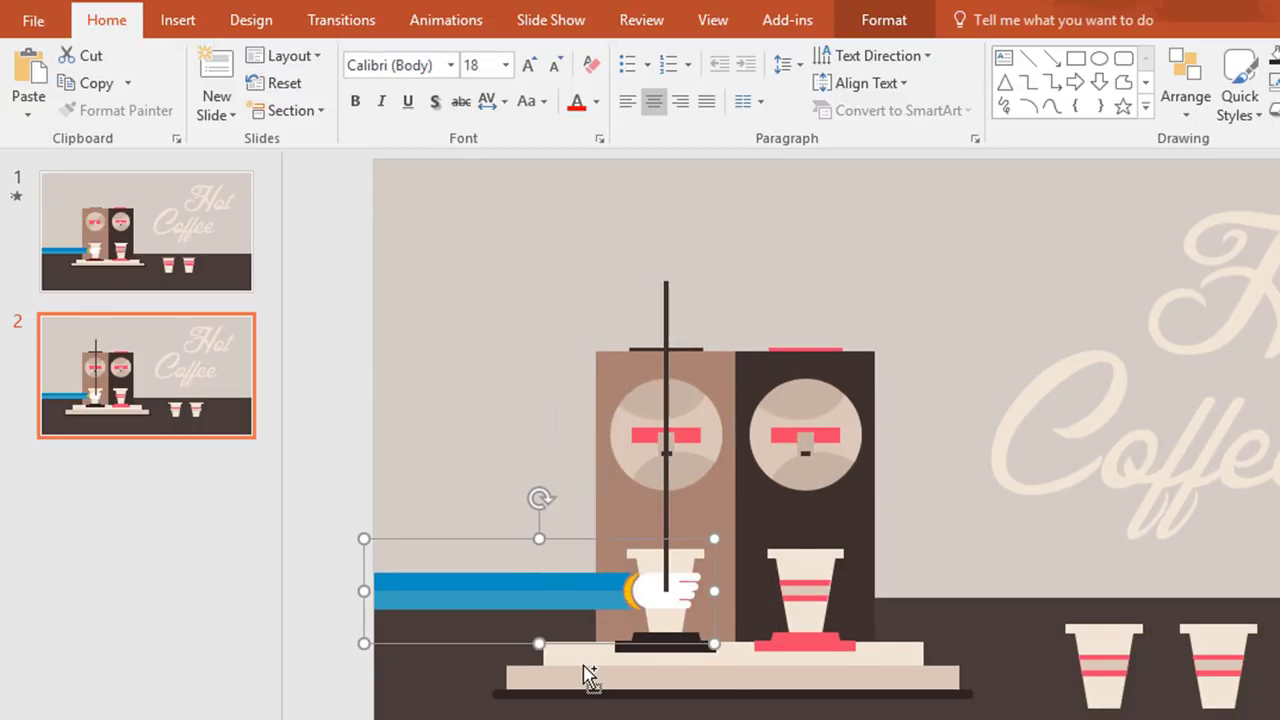
left_click(582, 668, "shift")
right_click(584, 666)
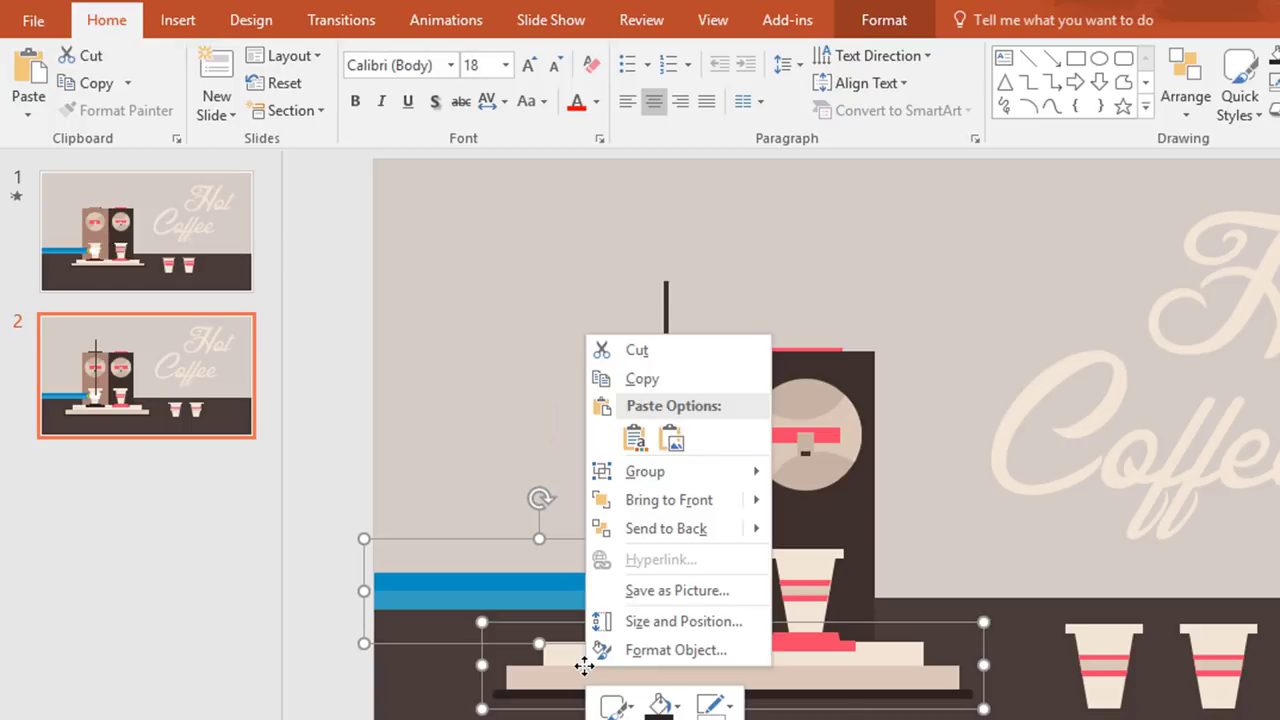
mouse_move(737, 500)
left_click(798, 494)
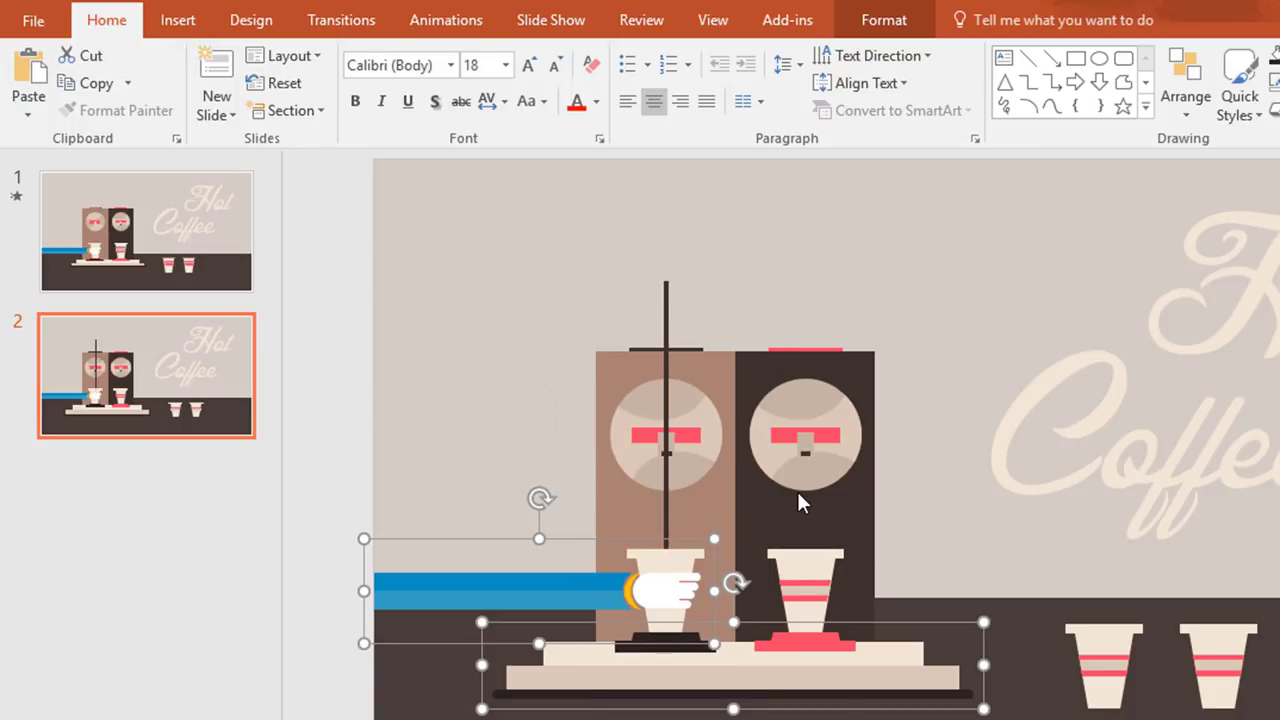
left_click(323, 579)
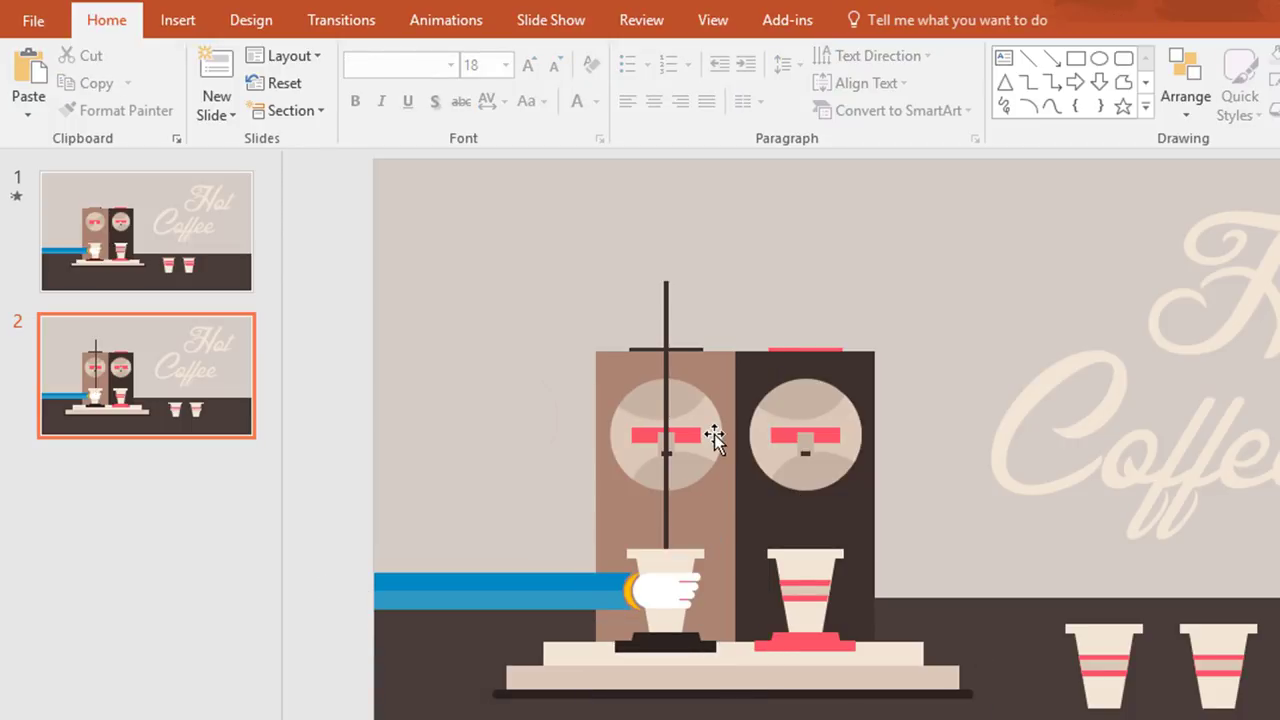
Bring the left gauge circle, pink bar and needle to the front.
left_click(714, 437)
left_click(699, 443)
scroll(700, 445, "up", 3)
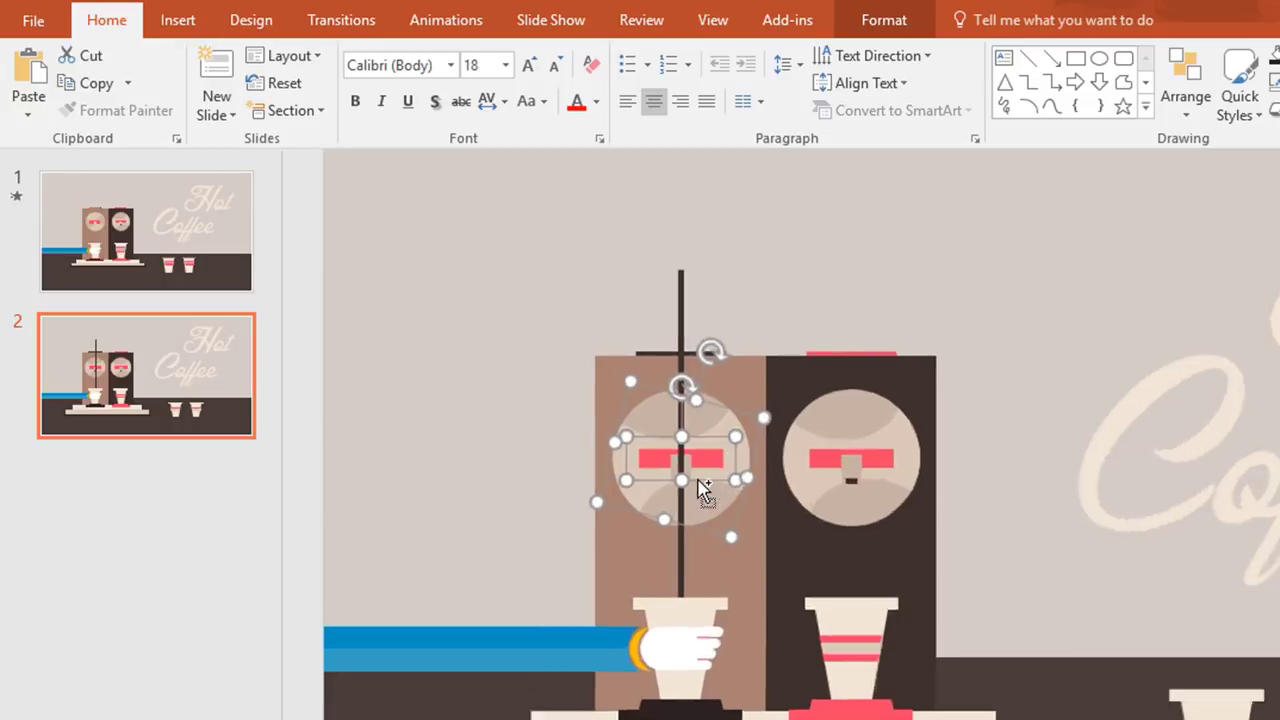
left_click(669, 452, "shift")
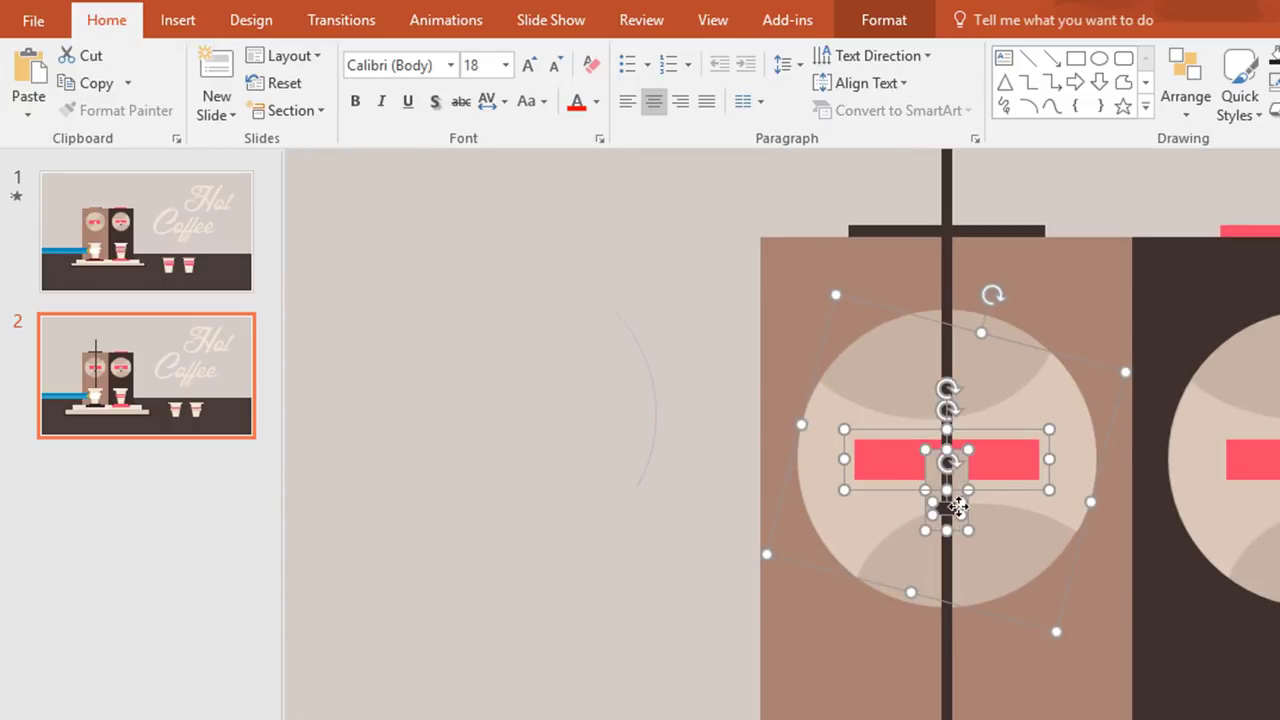
right_click(829, 537)
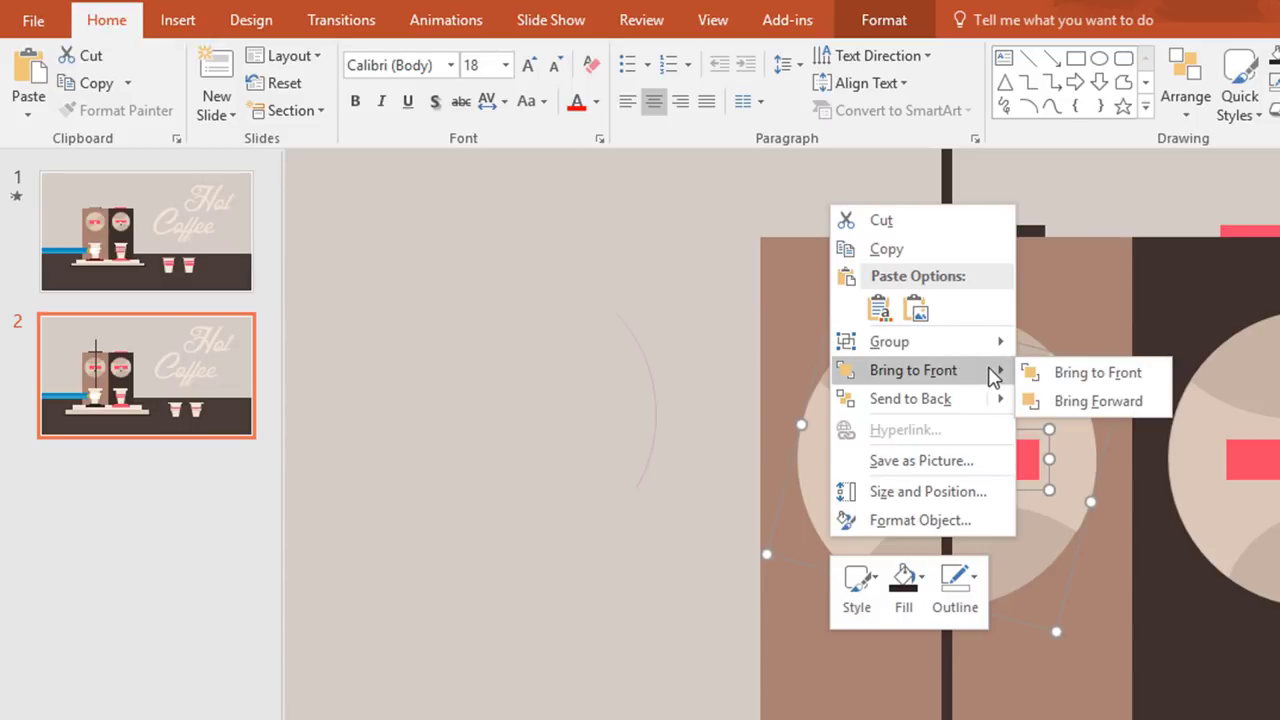
left_click(1045, 375)
scroll(626, 512, "down", 5)
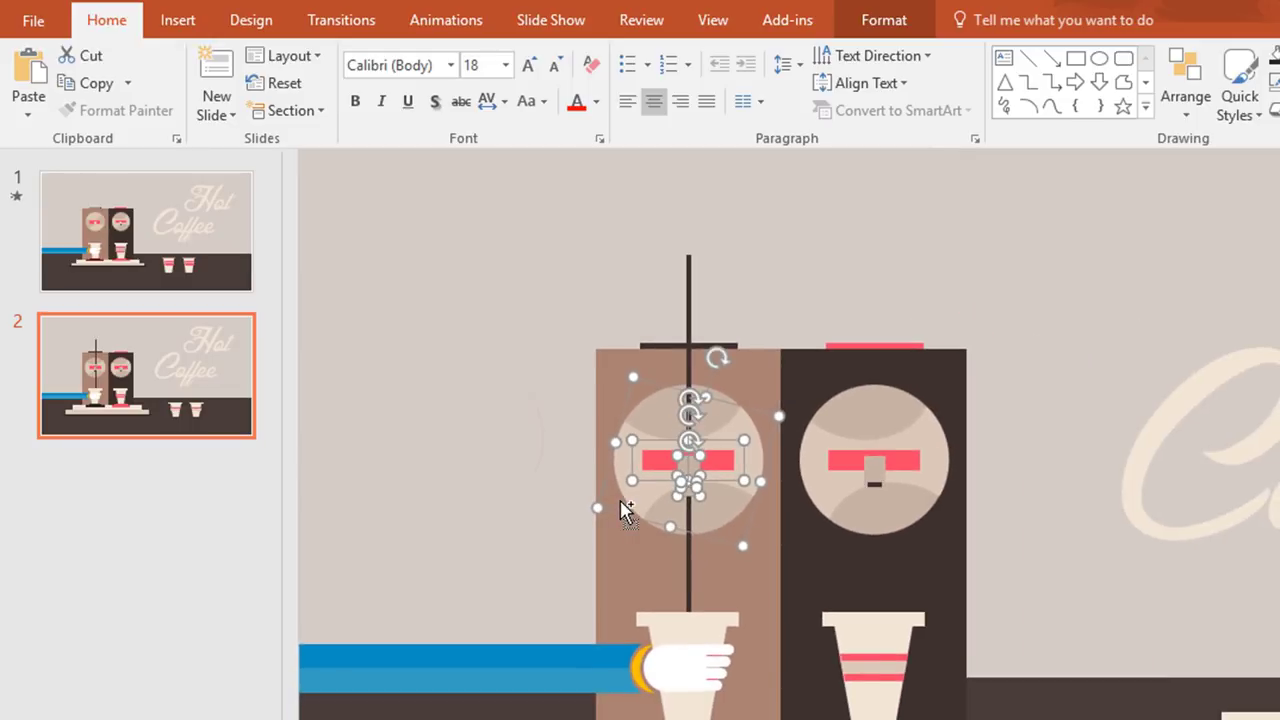
left_click(335, 428)
Raise the grinder rod higher above the machine.
left_click(665, 297)
left_click_drag(666, 390, 714, 260)
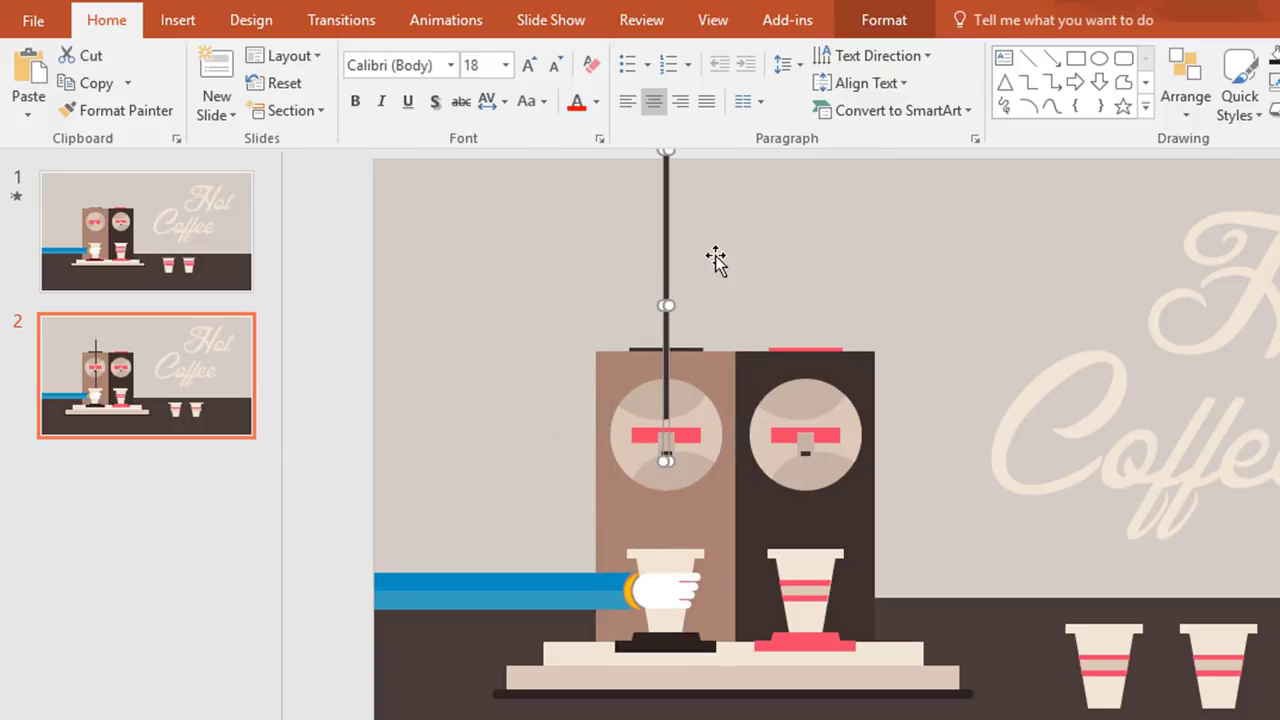
left_click(370, 355)
Place a copy of the cup-holding arm off the slide's left edge.
left_click(465, 582)
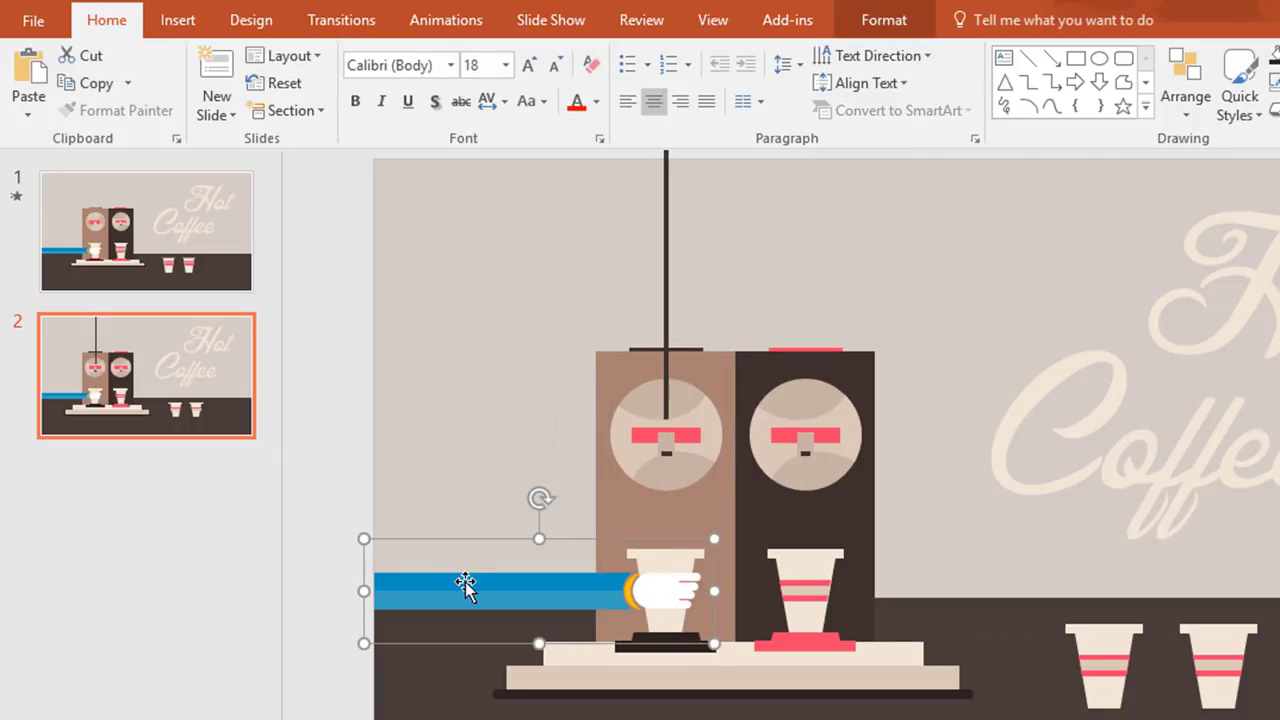
left_click_drag(483, 600, 503, 615)
scroll(634, 551, "down", 2)
left_click_drag(634, 551, 409, 557)
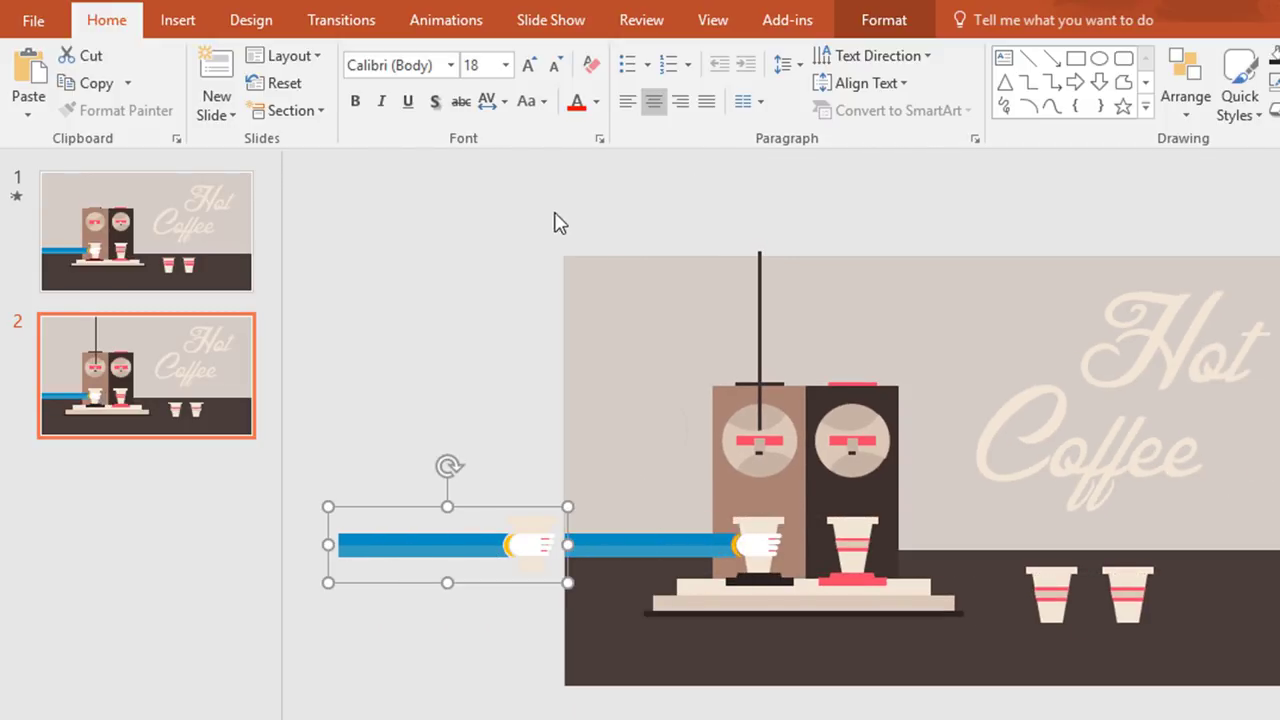
Give the off-slide arm a Right motion path lasting 01.50 seconds.
left_click(480, 27)
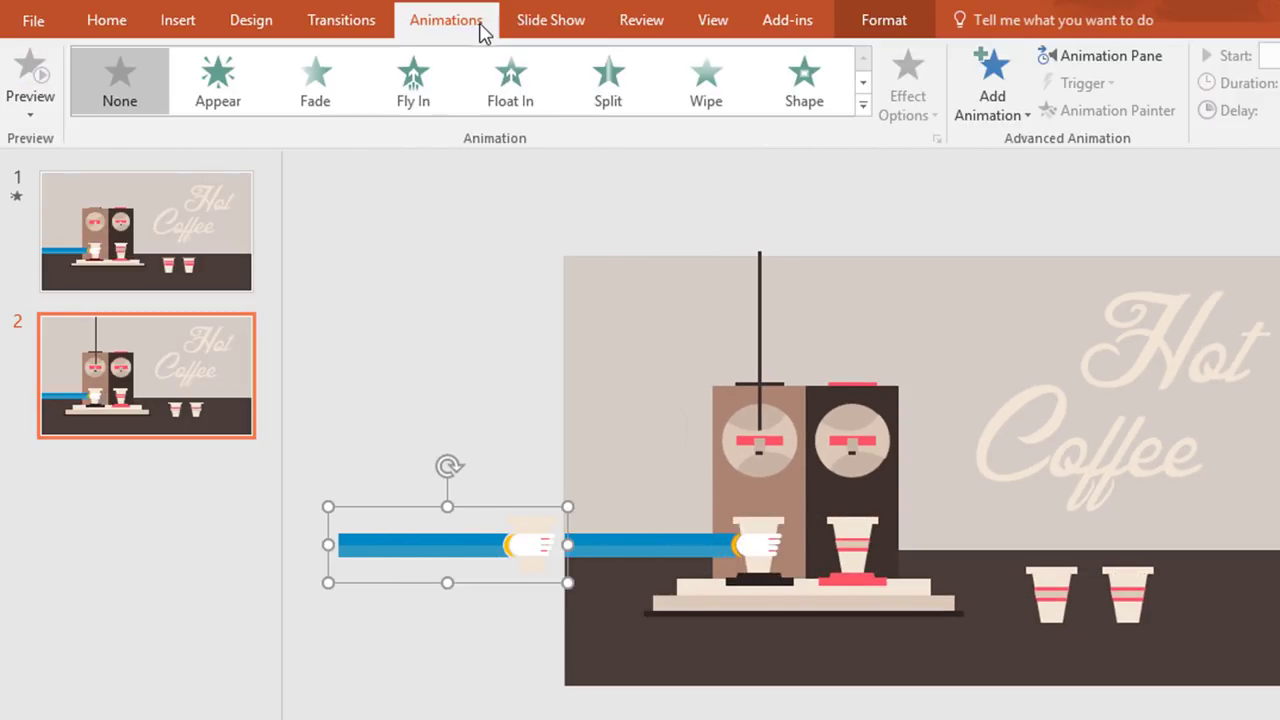
left_click(1013, 121)
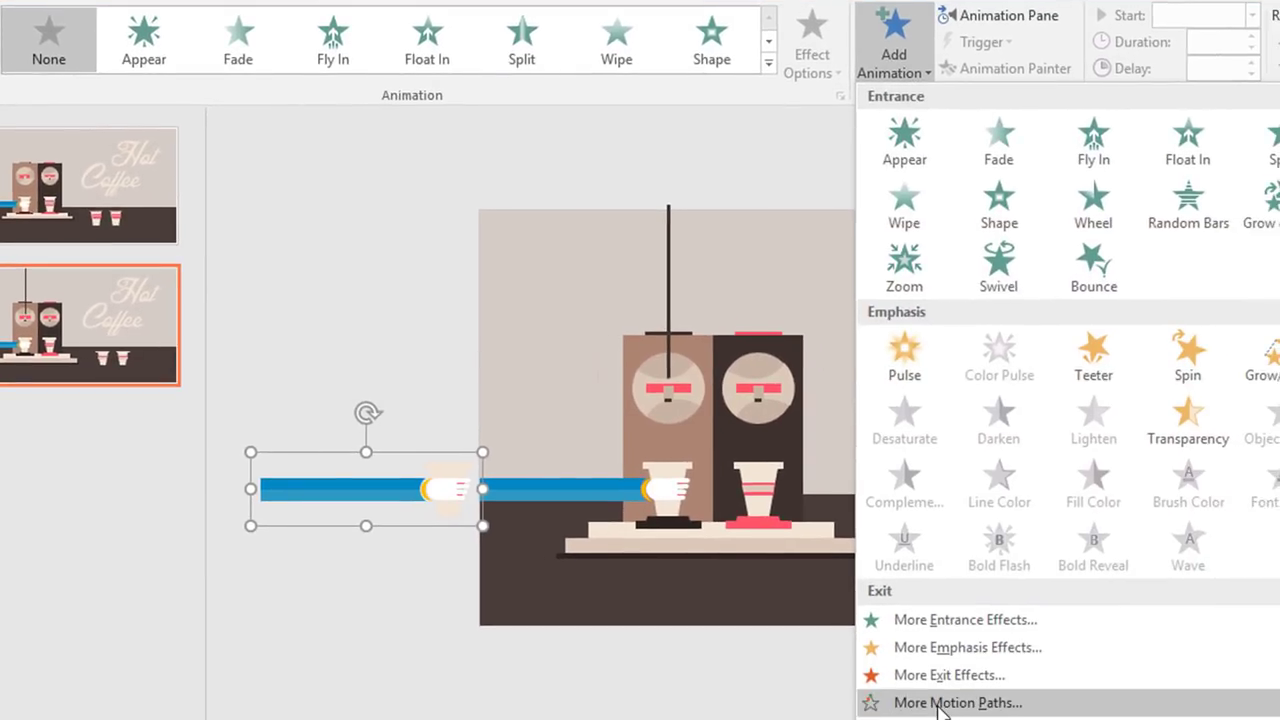
left_click(938, 708)
scroll(808, 443, "down", 2)
left_click(780, 438)
left_click(766, 576)
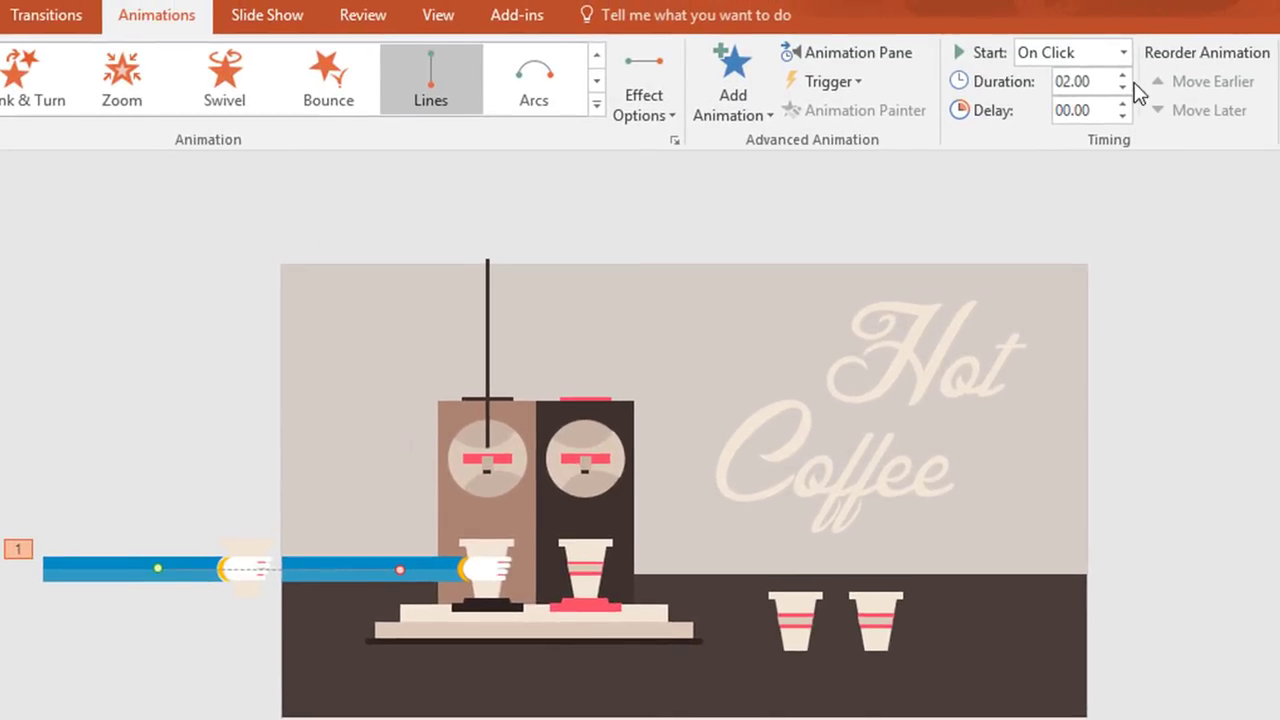
left_click(1251, 47)
left_click(1125, 93)
Choose Disappear from the More Exit Effects list.
left_click(733, 95)
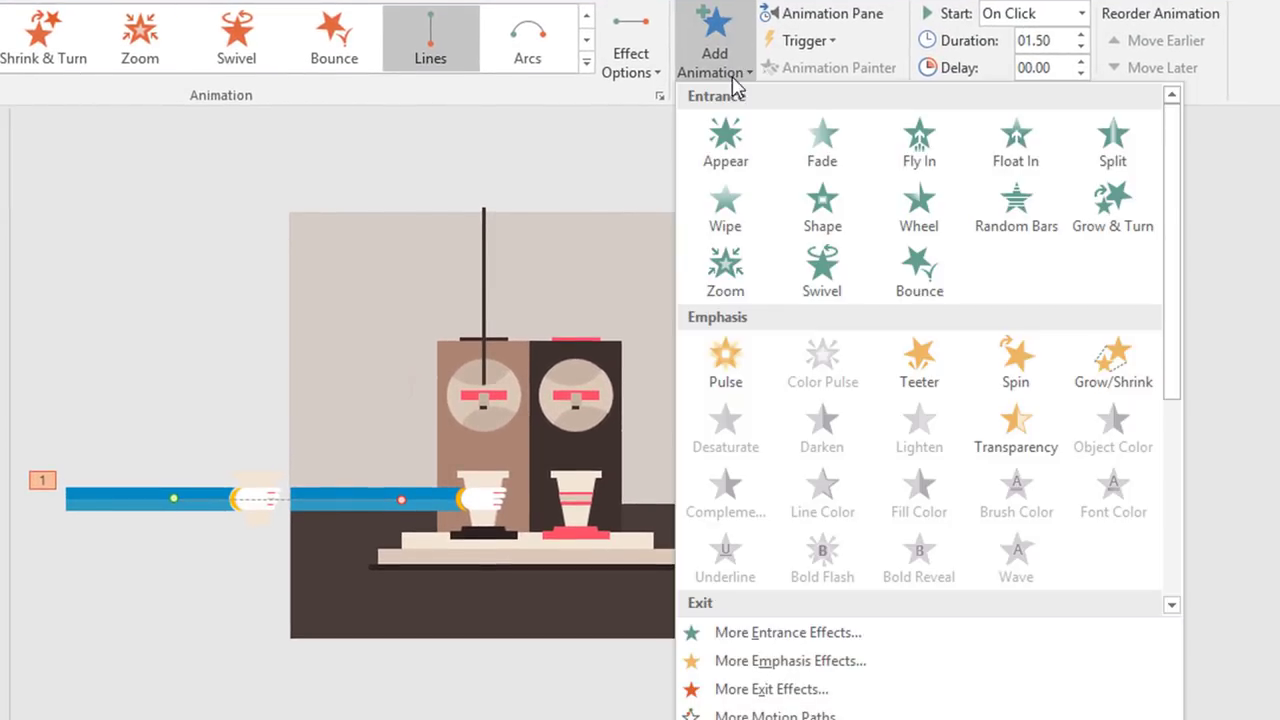
left_click(755, 692)
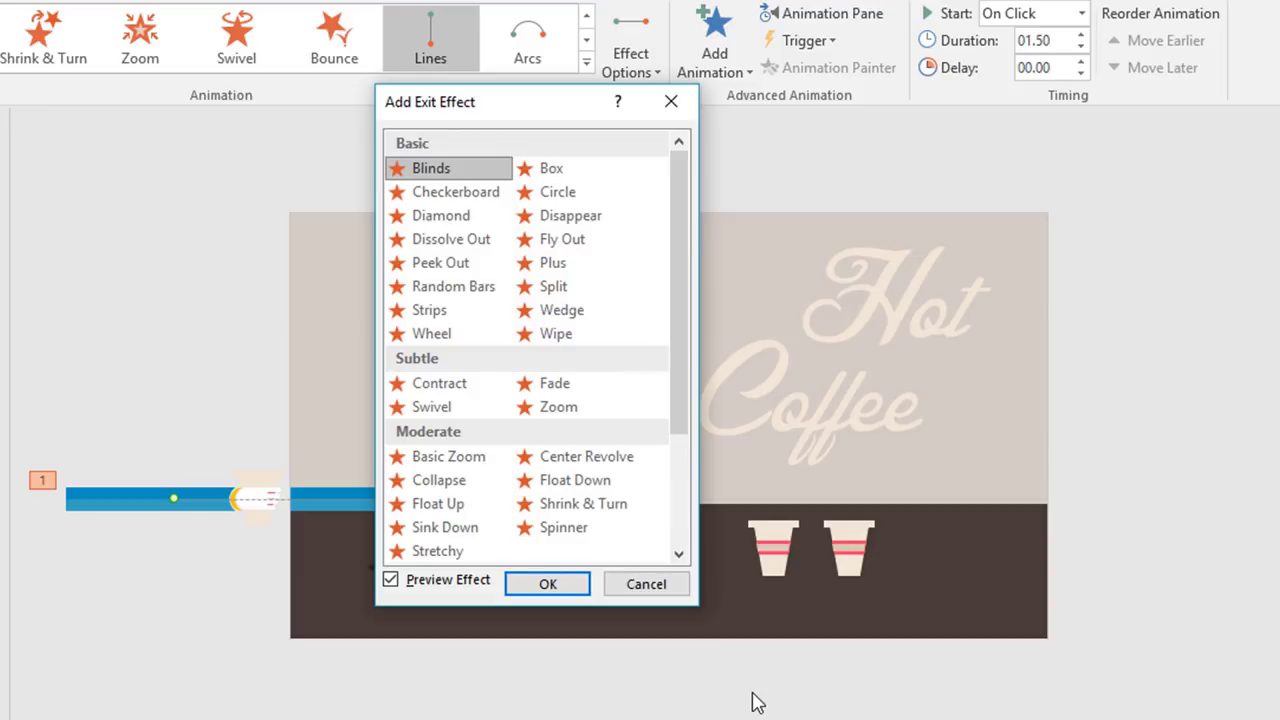
left_click(586, 215)
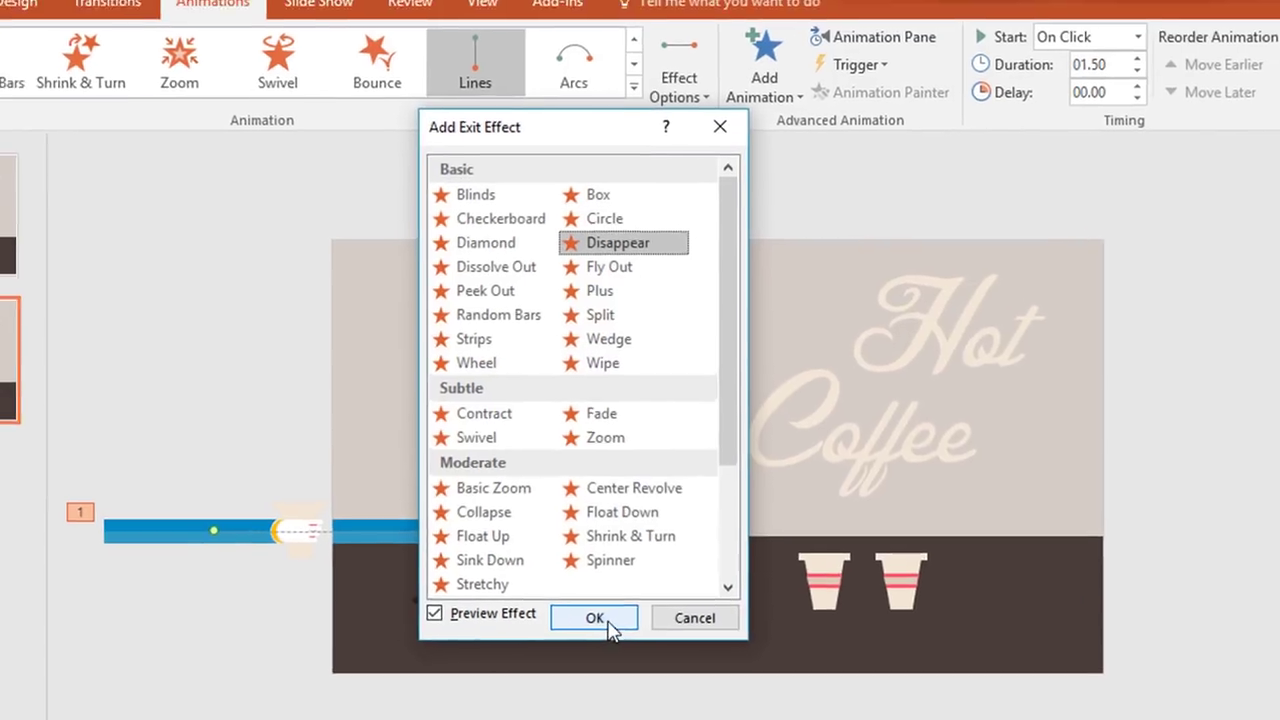
Apply Disappear to the sliding arm, starting After Previous.
left_click(558, 590)
left_click(1182, 55)
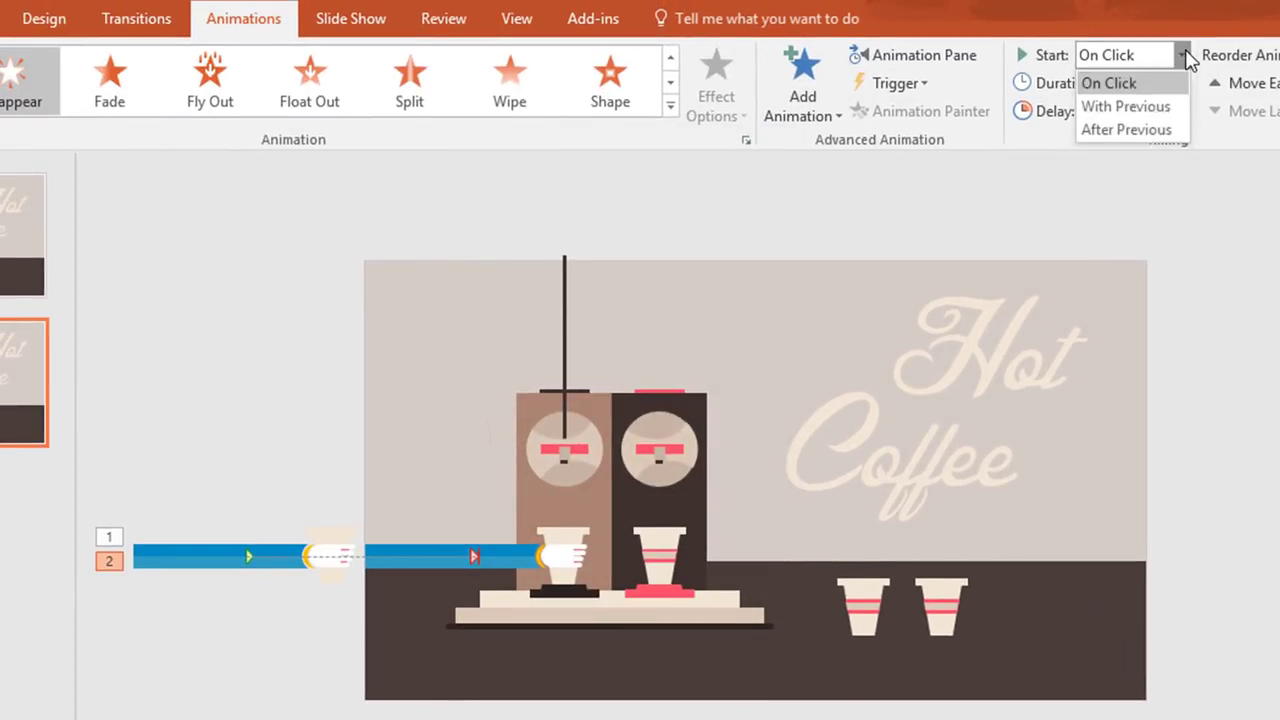
left_click(1126, 129)
left_click(320, 432)
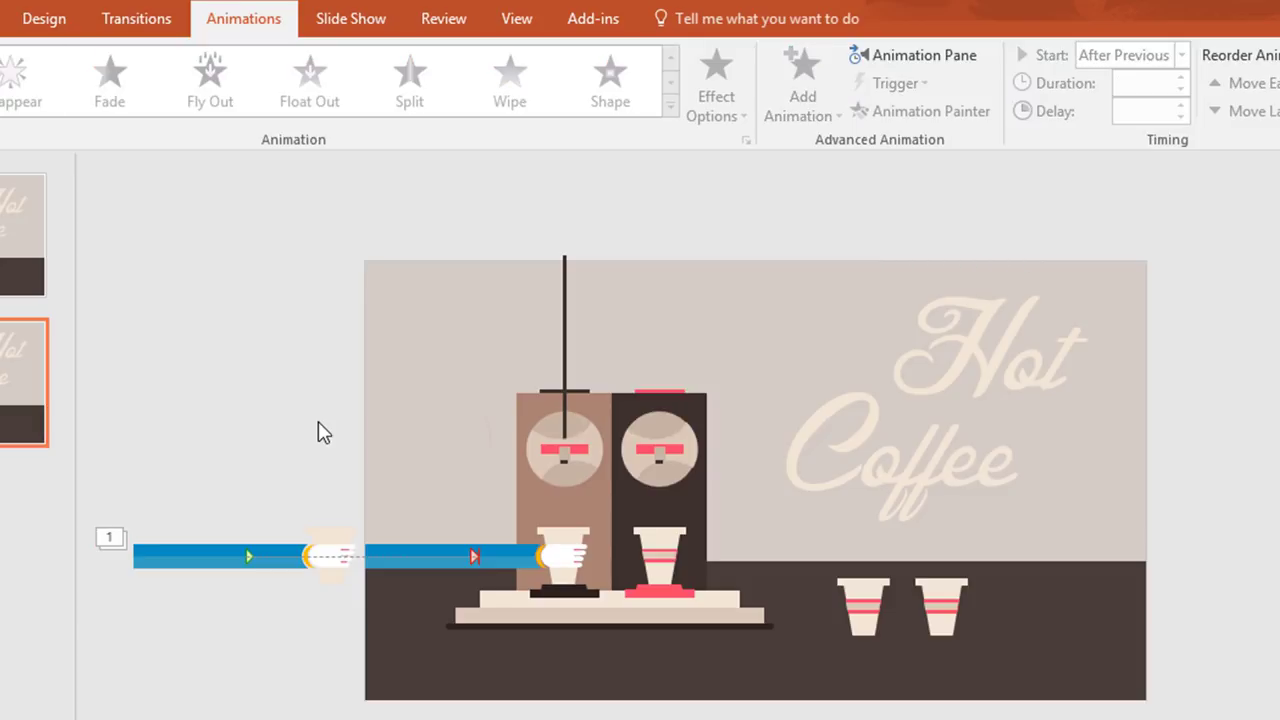
Give the cup-holding arm an Appear entrance starting After Previous.
left_click(518, 562)
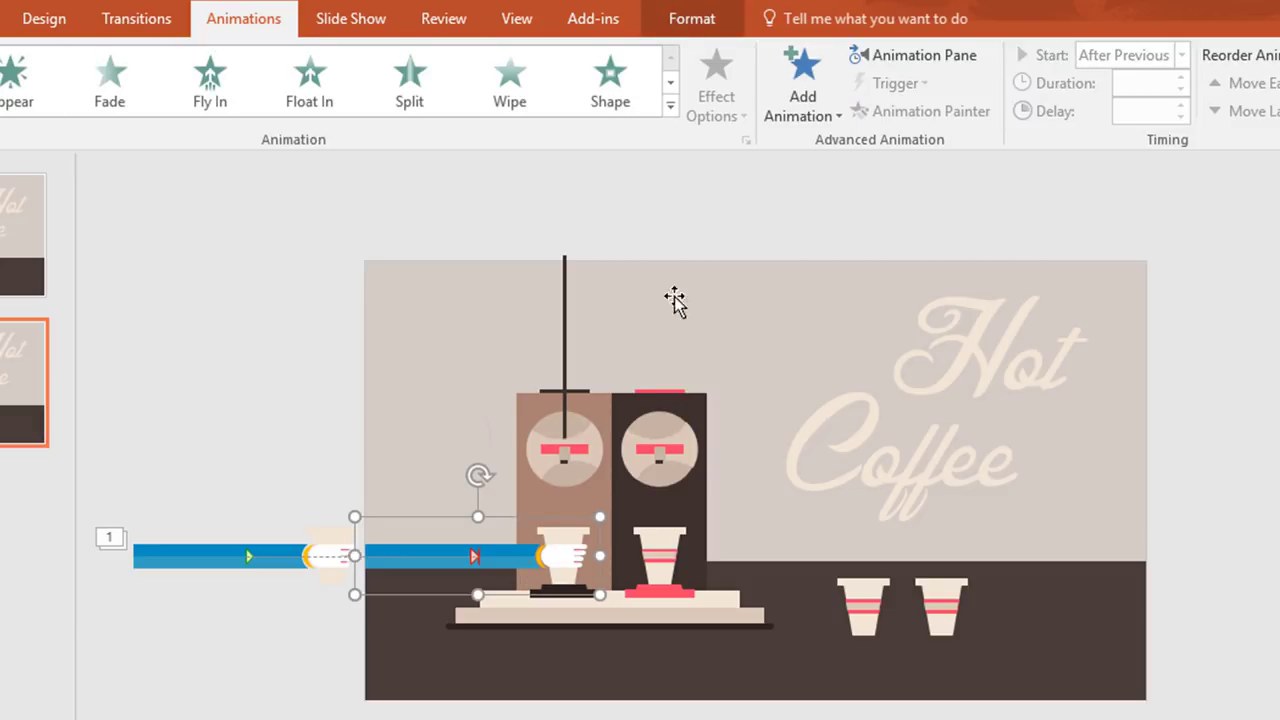
left_click(785, 110)
left_click(814, 207)
left_click(1181, 55)
left_click(1125, 129)
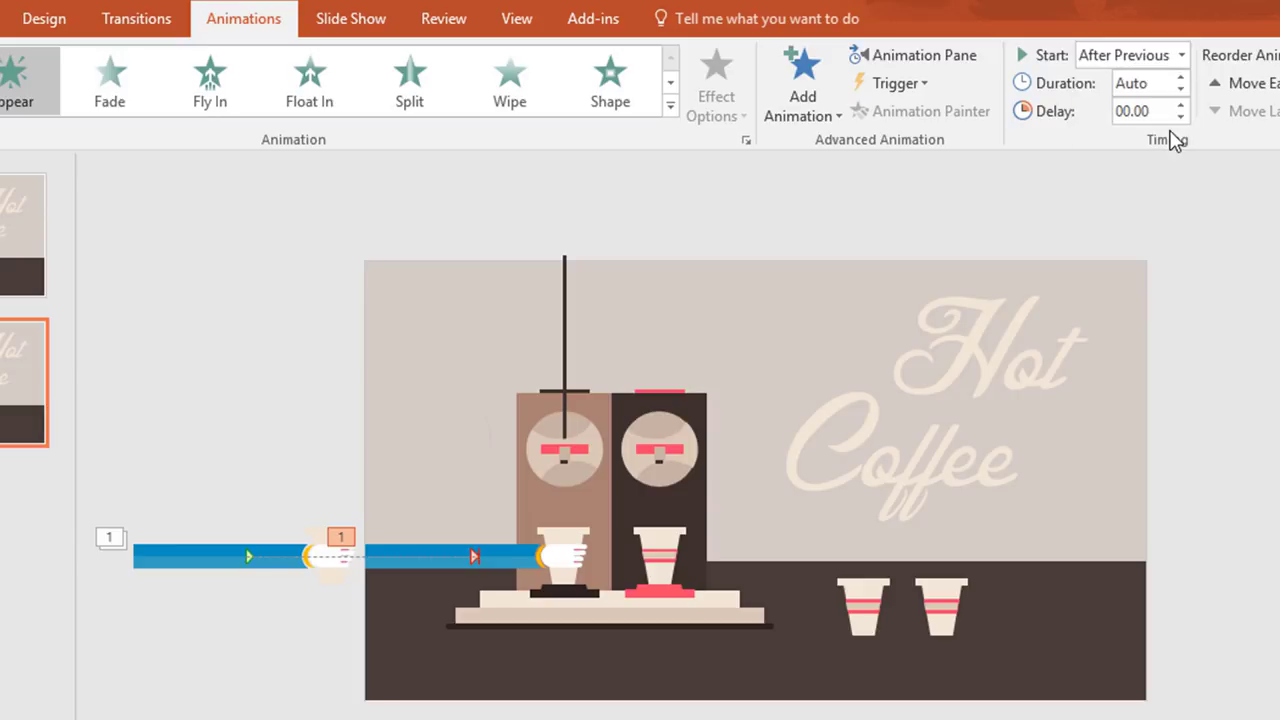
Give the grinder rod a Down motion path extended below the slide, starting After Previous.
left_click(564, 301)
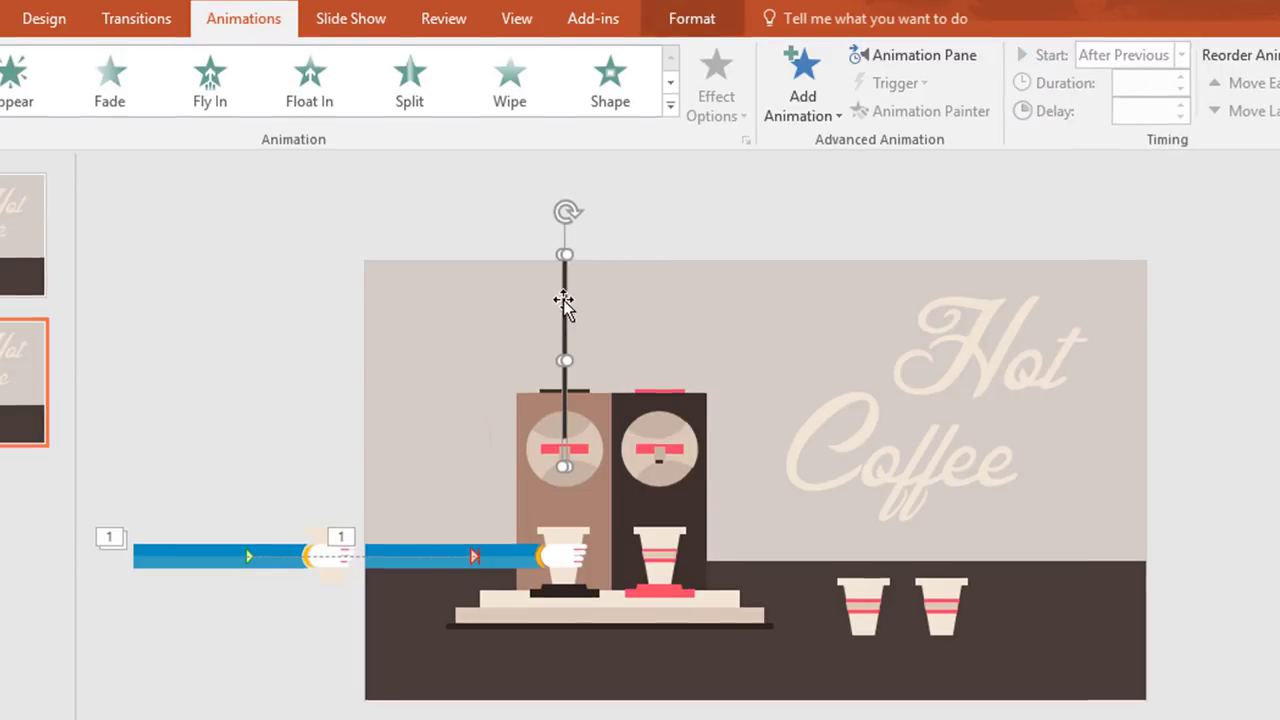
left_click(822, 113)
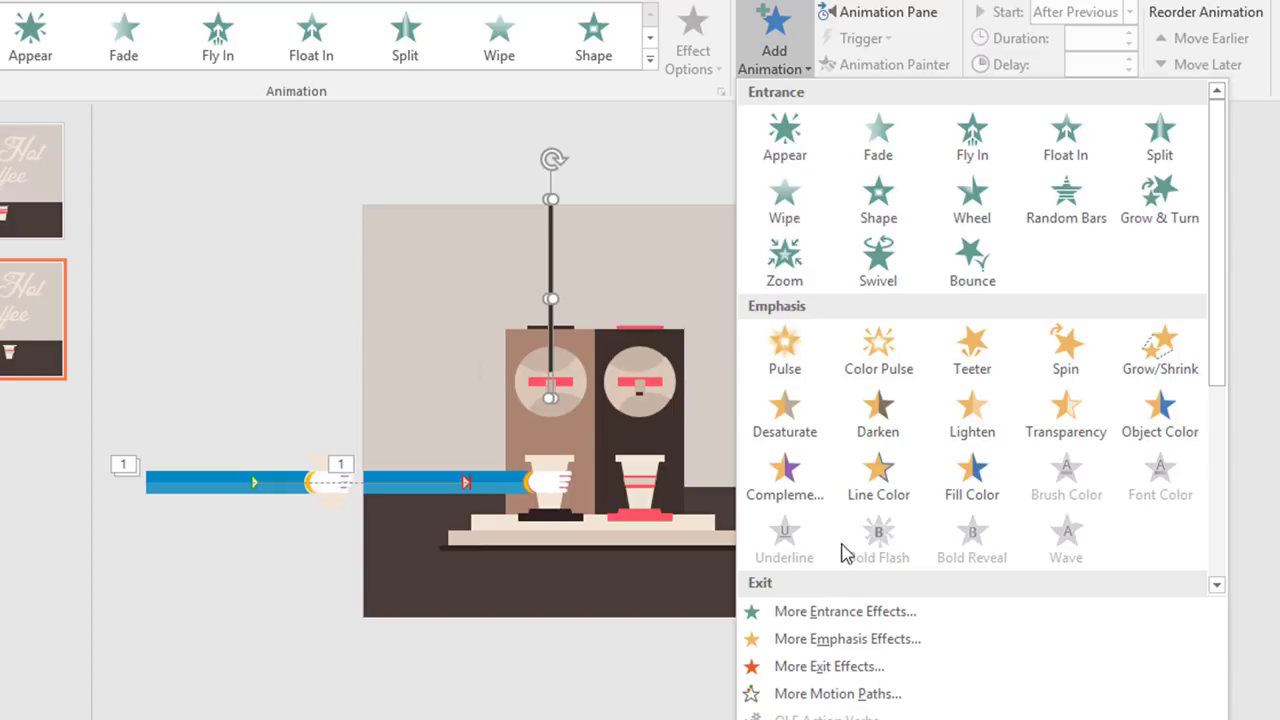
left_click(885, 693)
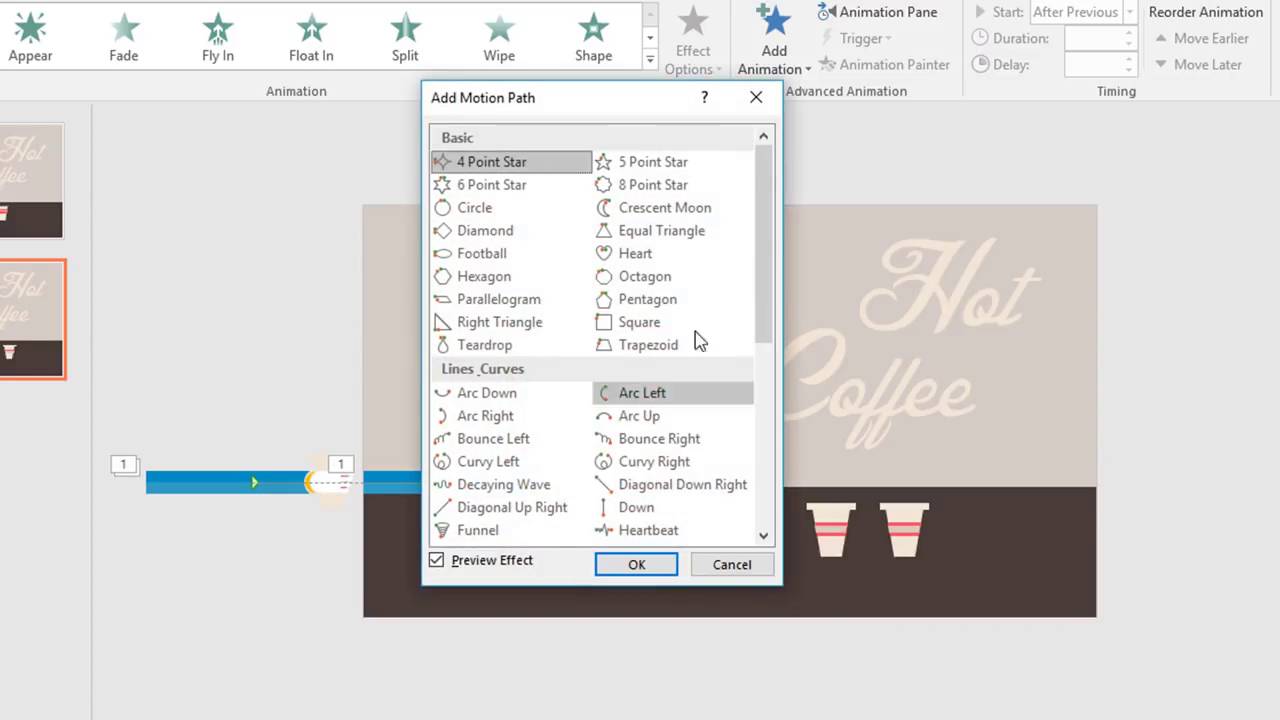
scroll(672, 385, "down", 2)
left_click(661, 304)
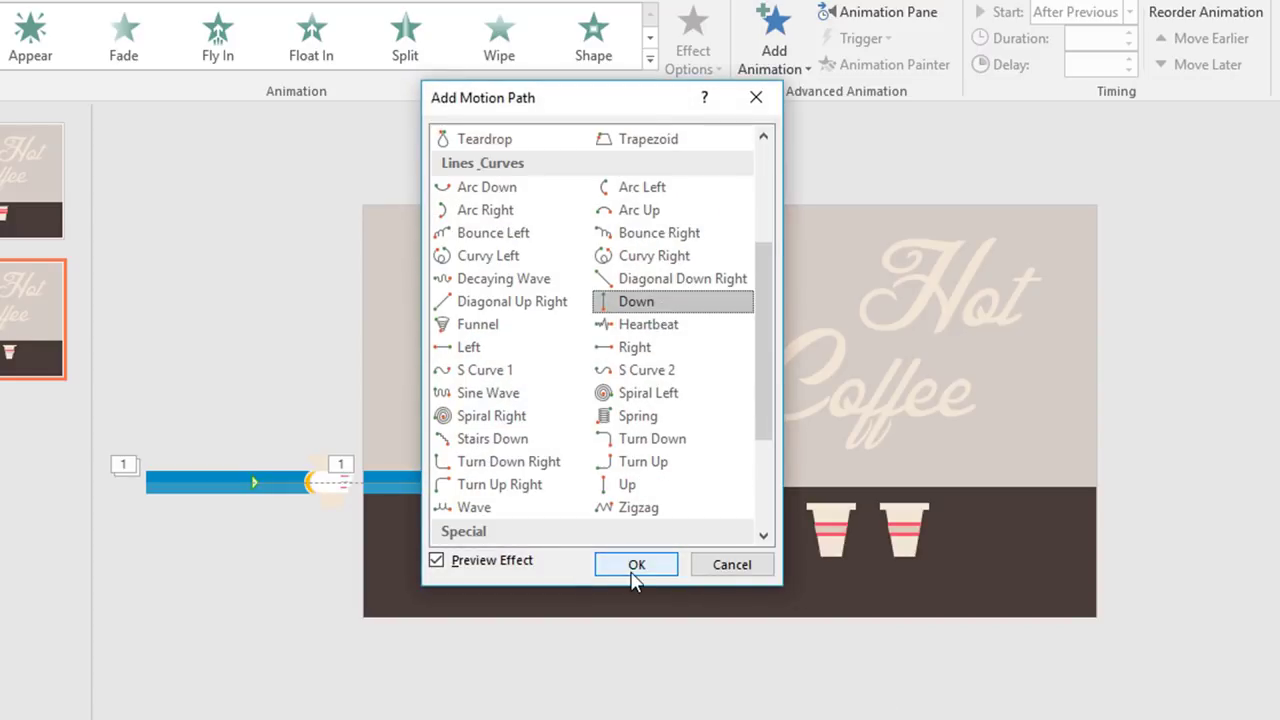
left_click(637, 568)
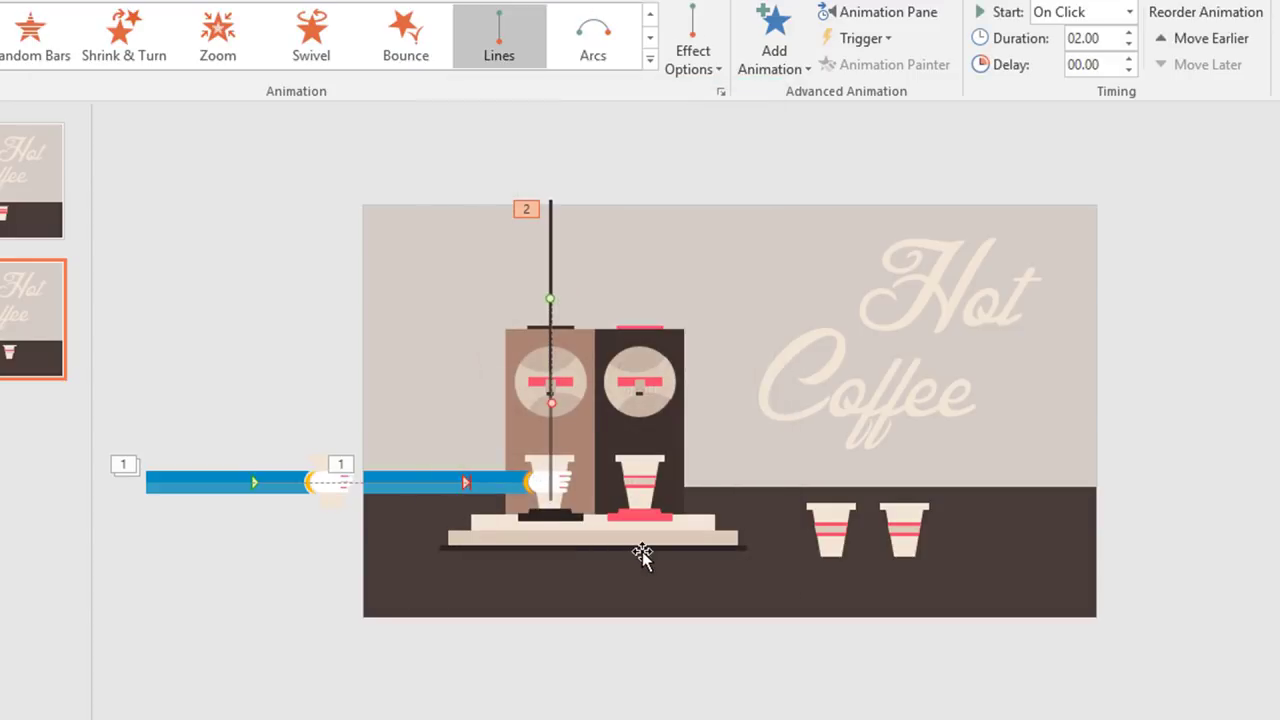
left_click_drag(551, 402, 542, 641)
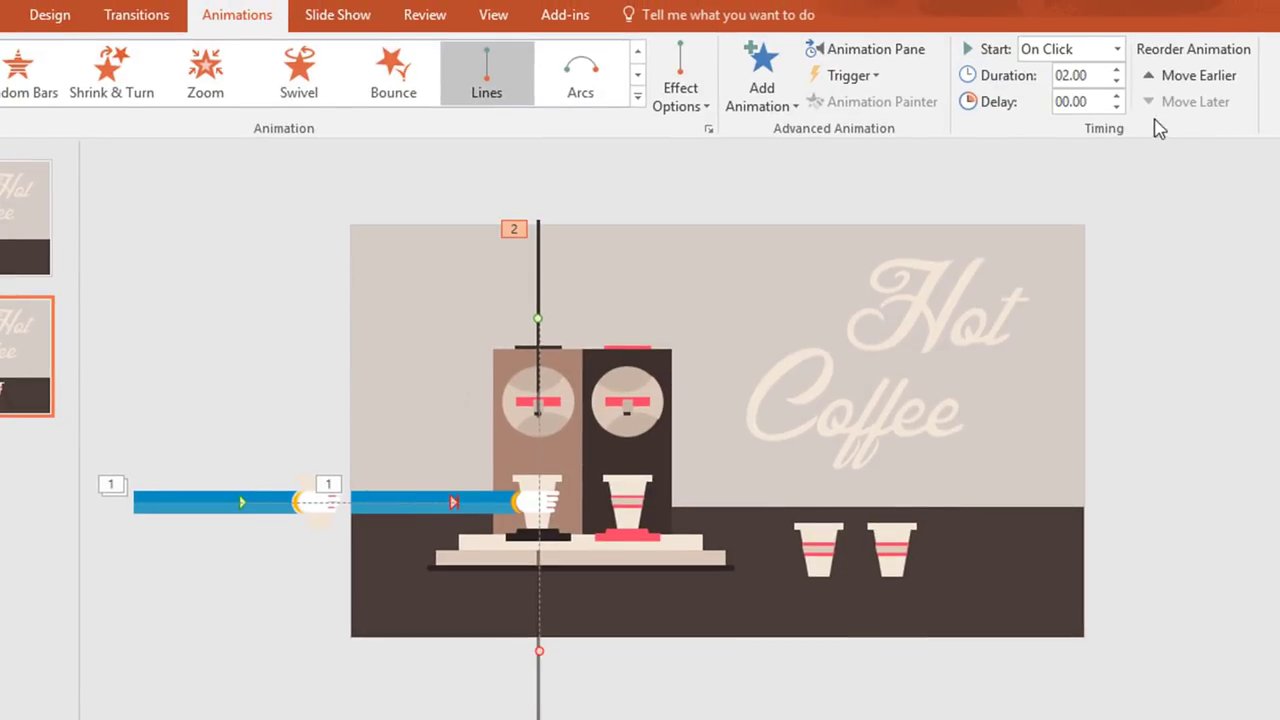
left_click(1118, 50)
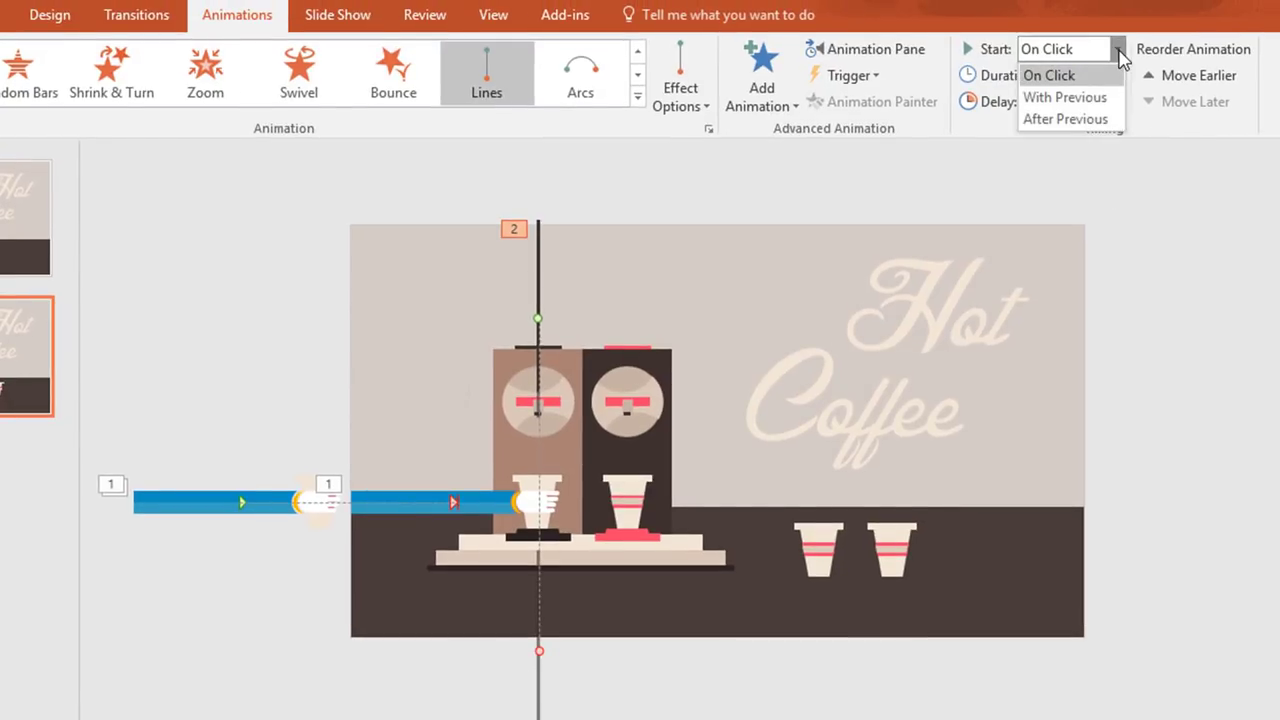
left_click(1076, 120)
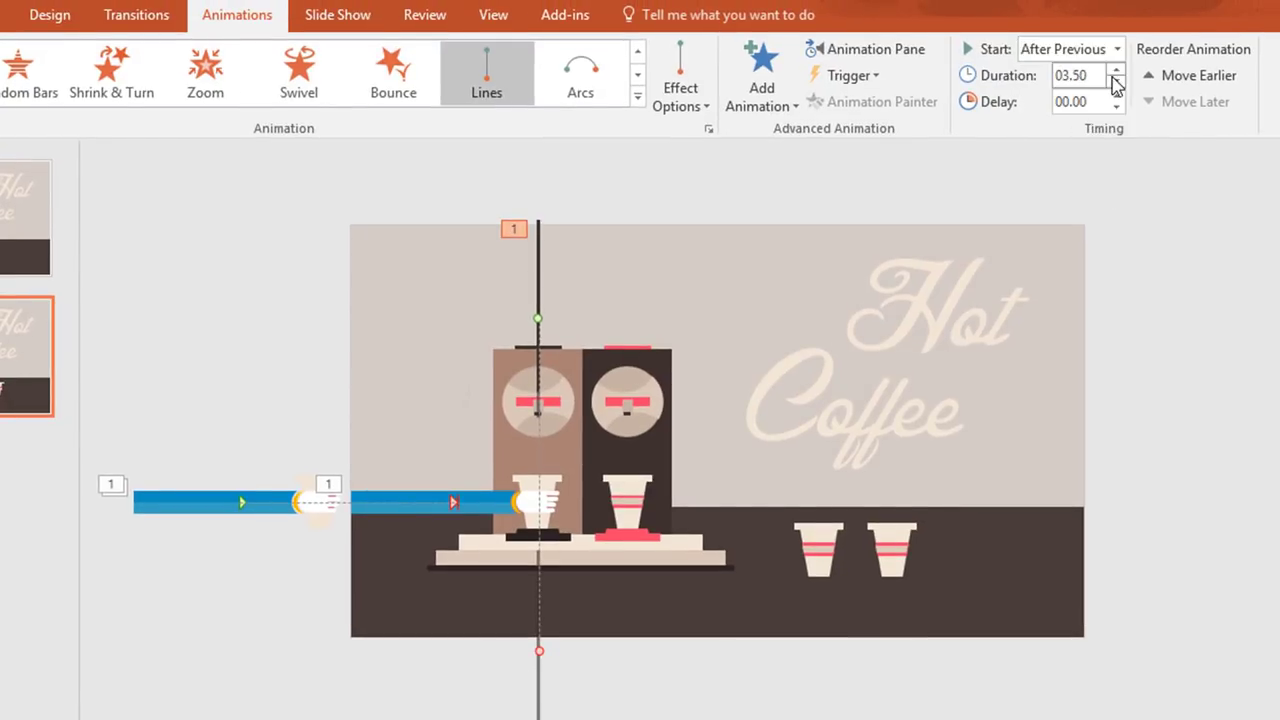
left_click(1140, 194)
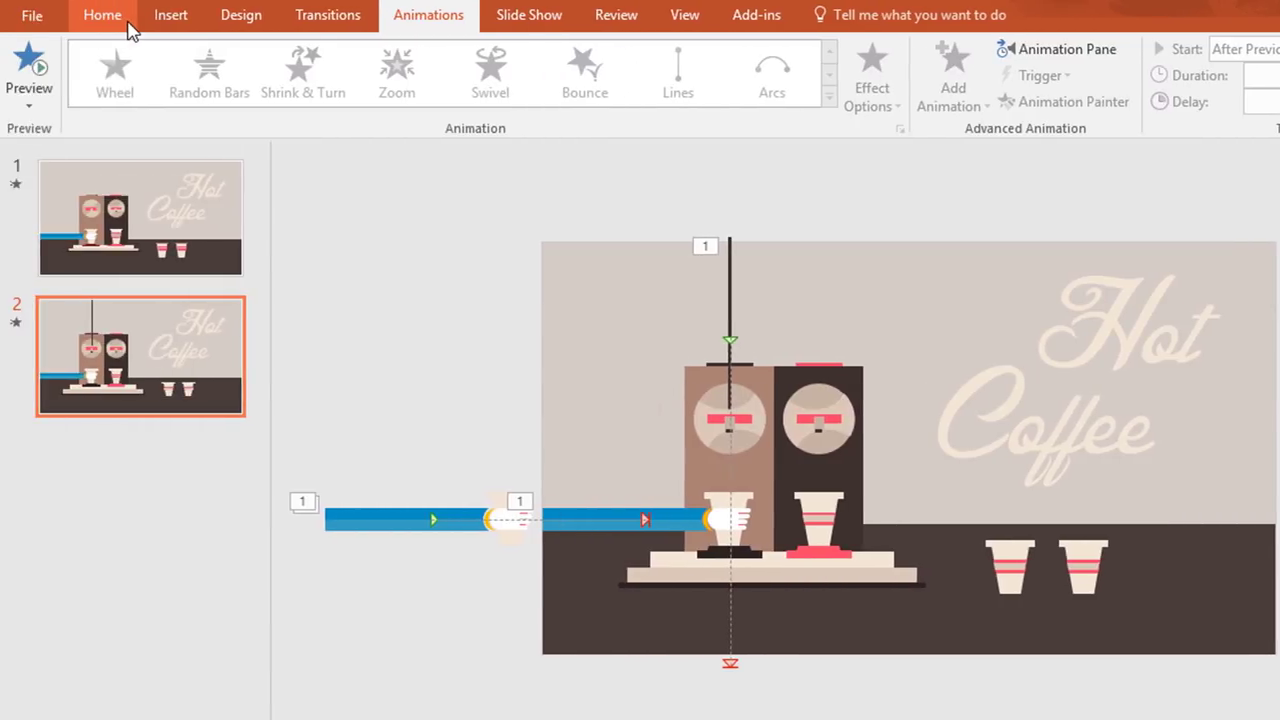
Draw a circle above the slide's top-right and duplicate it into a row of six.
left_click(128, 25)
left_click(1054, 53)
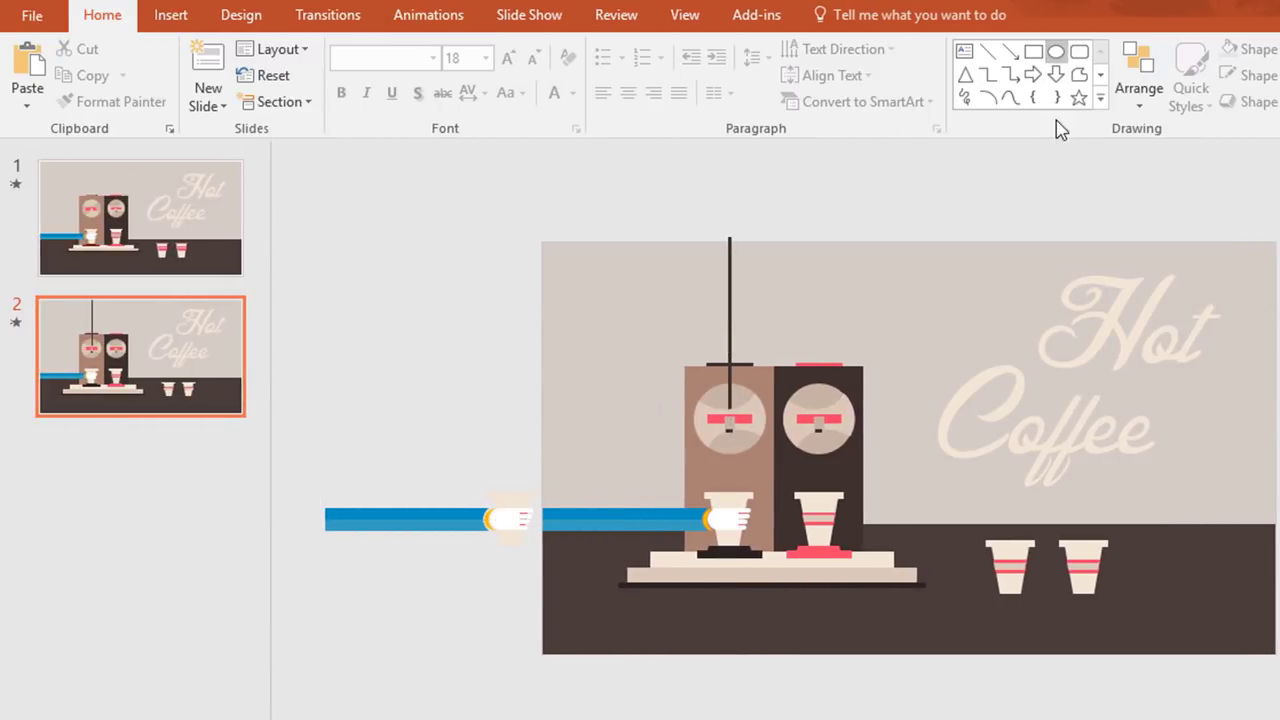
left_click_drag(959, 207, 1014, 189)
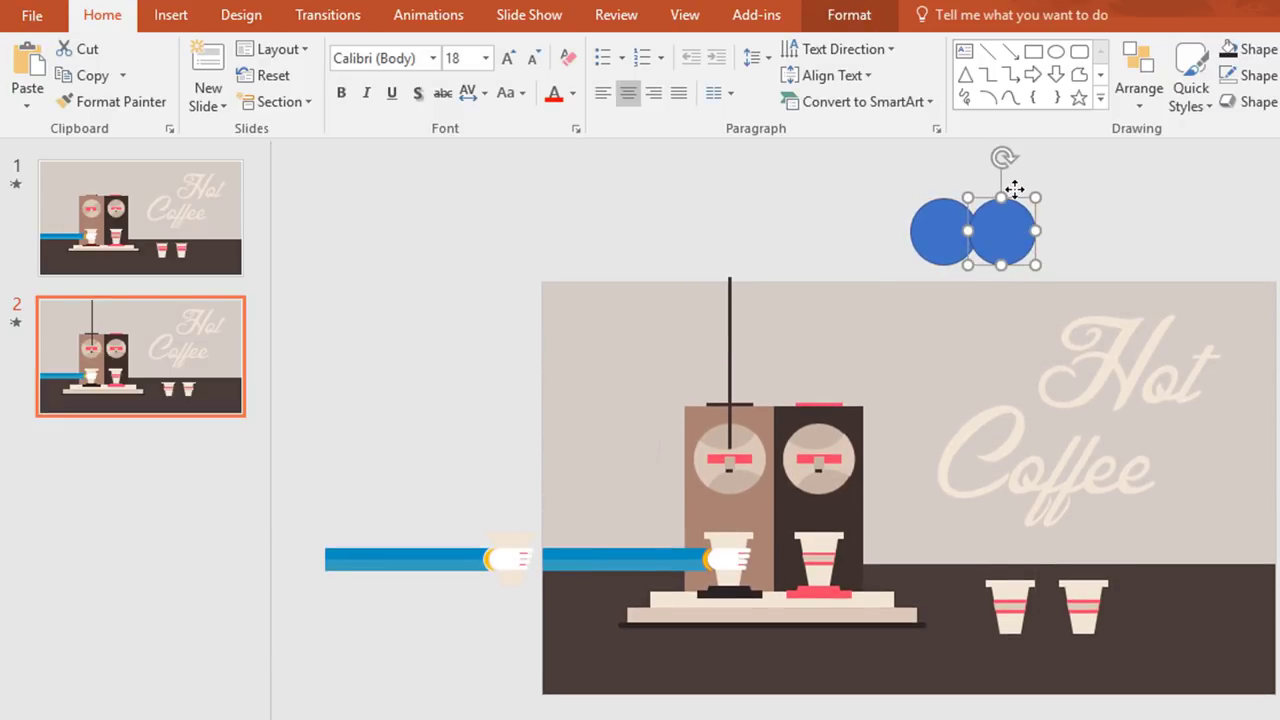
key("ctrl+d")
key("ctrl+d")
key("ctrl+d")
key("ctrl+d")
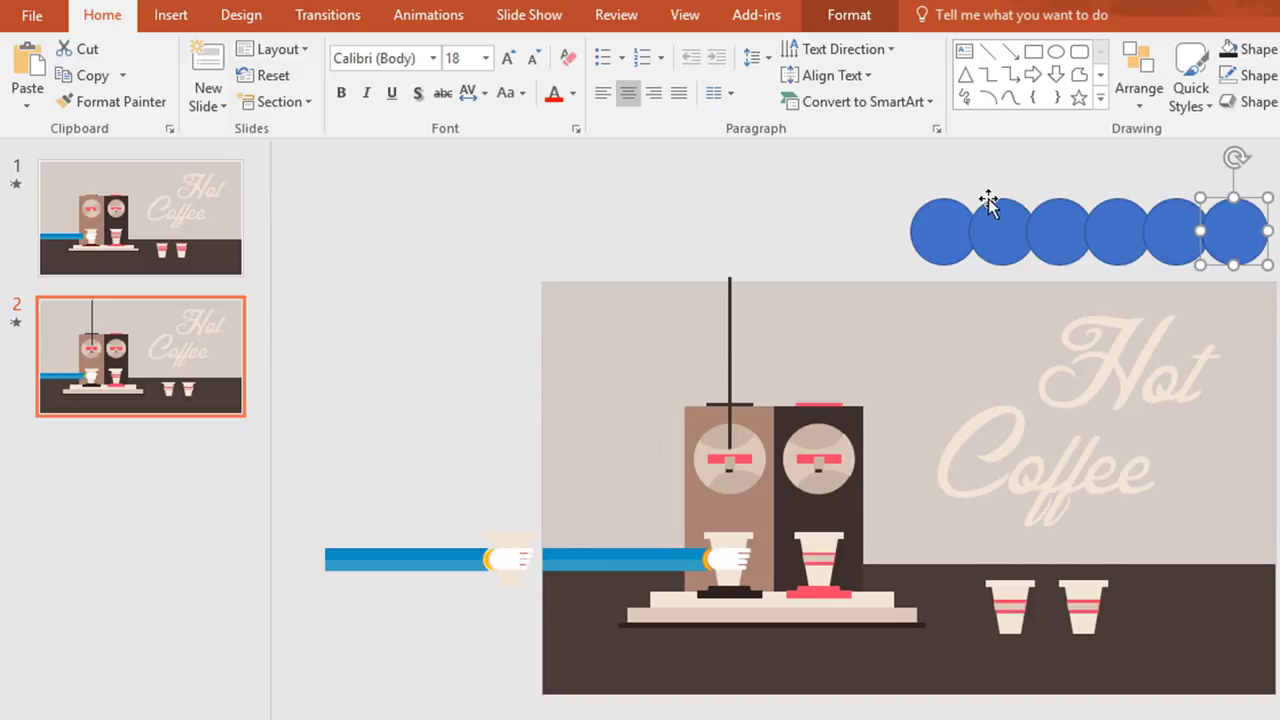
left_click_drag(1178, 175, 1279, 215)
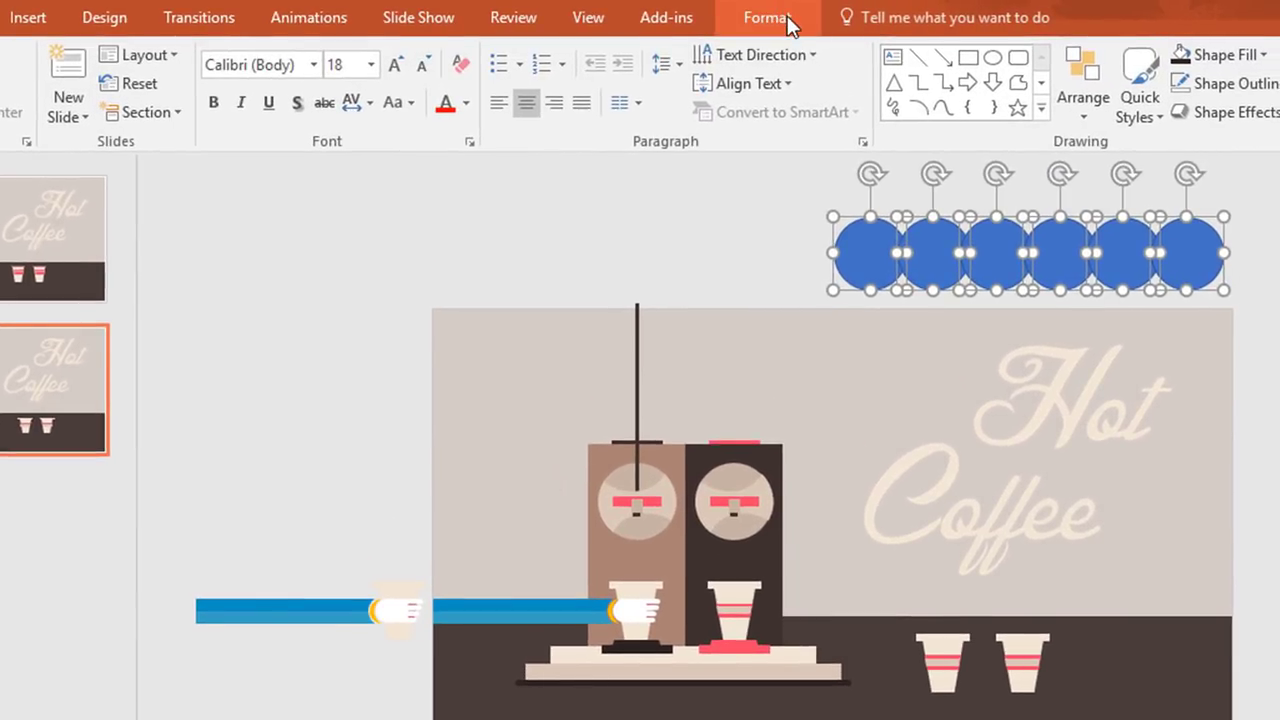
Union the six circles into one shape filled dark brown with no outline.
left_click(860, 18)
left_click(148, 113)
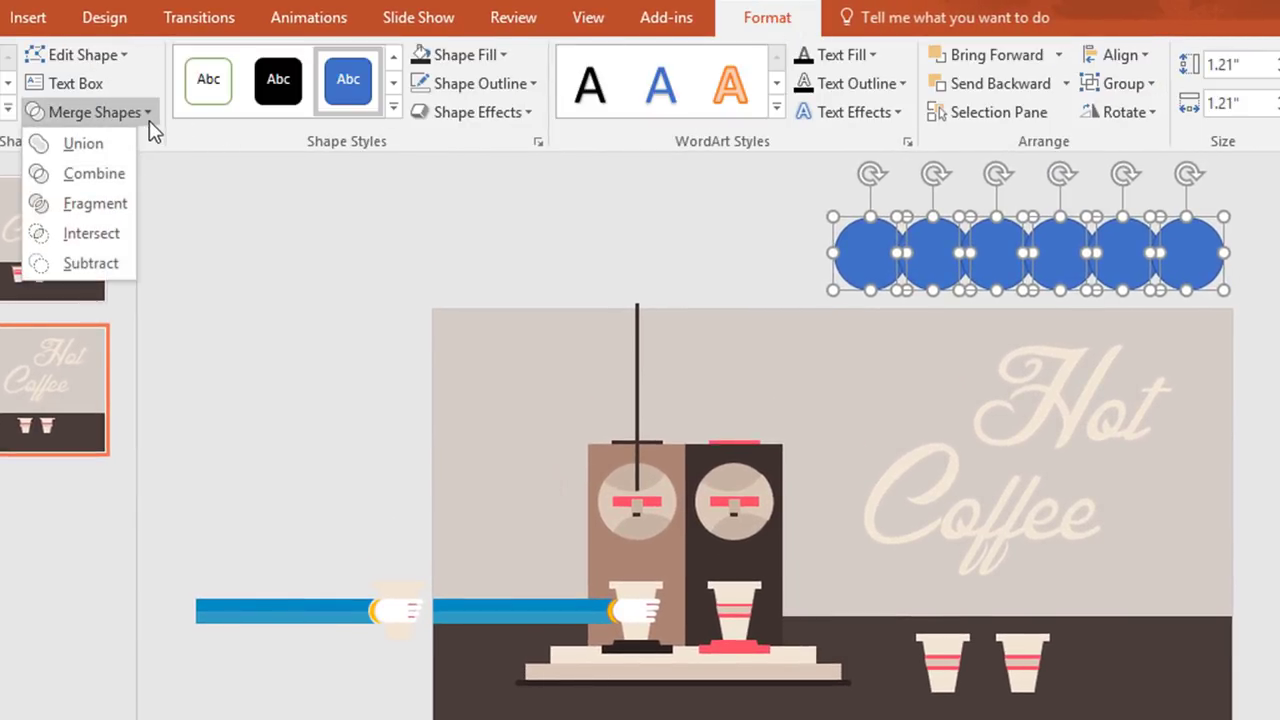
left_click(119, 144)
left_click(478, 62)
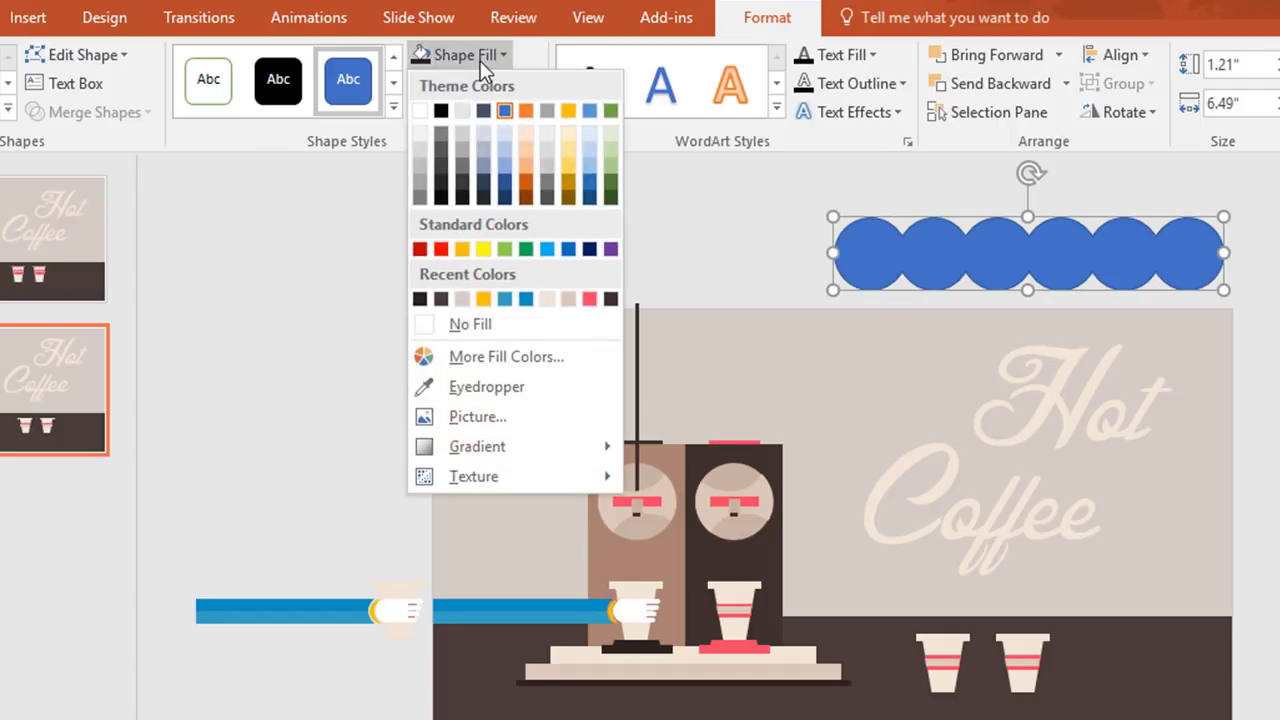
left_click(441, 300)
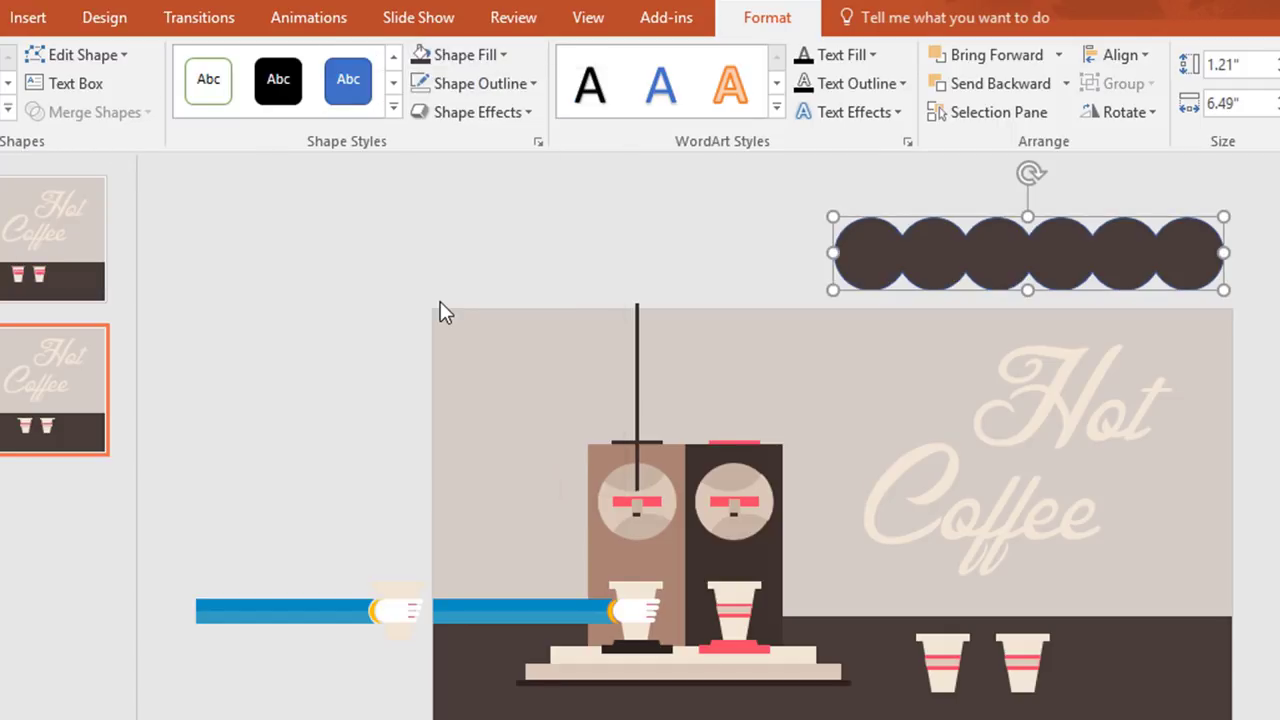
left_click(531, 83)
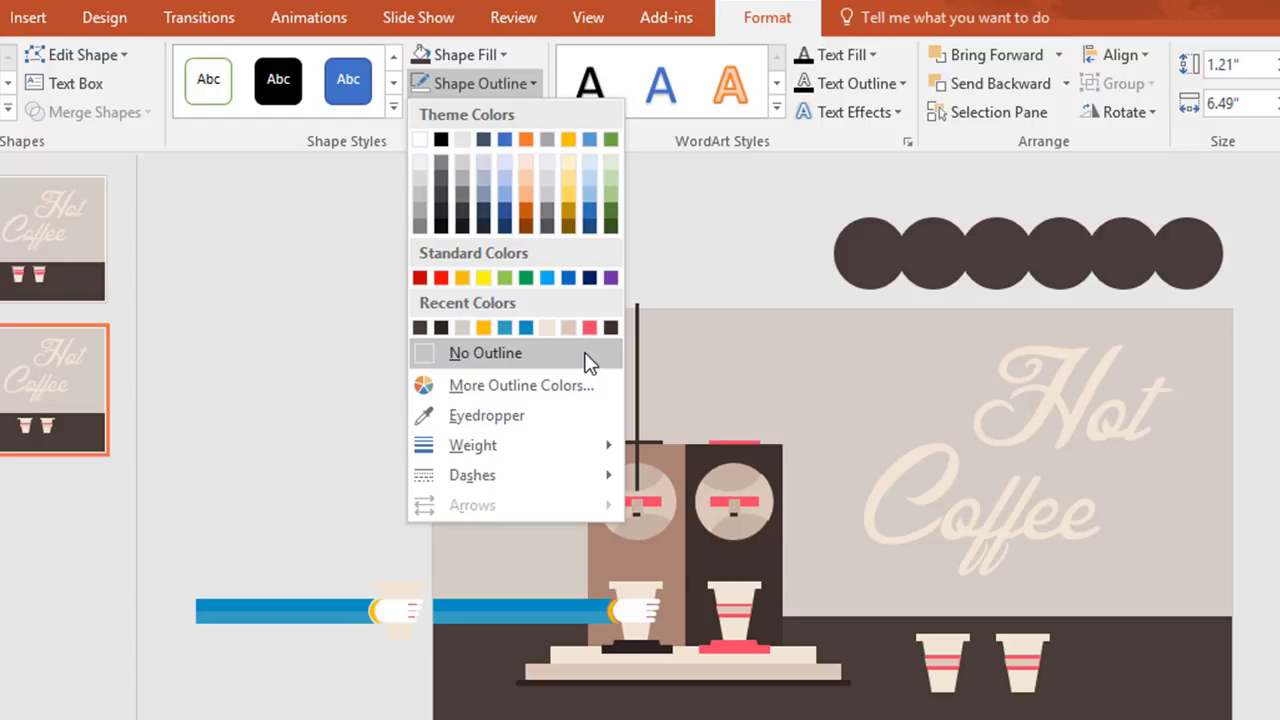
left_click(588, 361)
Send the merged brown shape to the back.
right_click(857, 270)
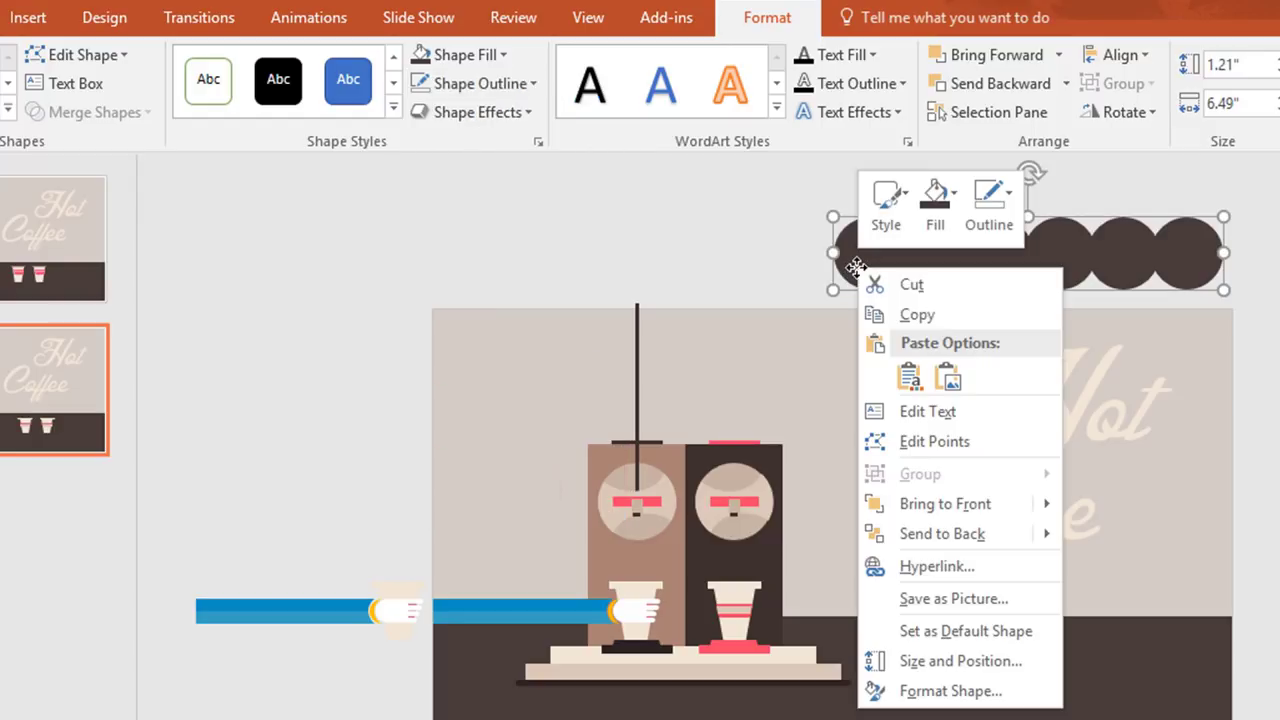
mouse_move(960, 534)
left_click(1132, 540)
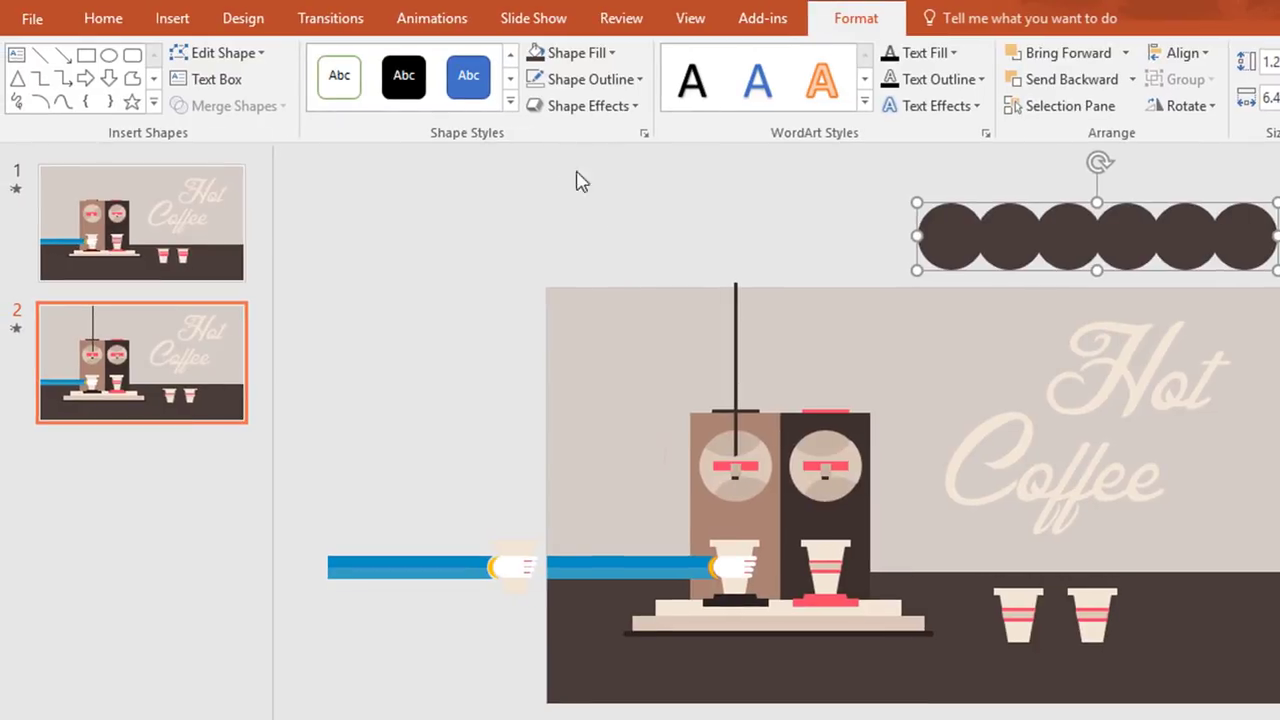
Give the brown circle strip a Fly Out exit, starting With Previous, lasting 3.25 seconds.
left_click(472, 22)
left_click(842, 110)
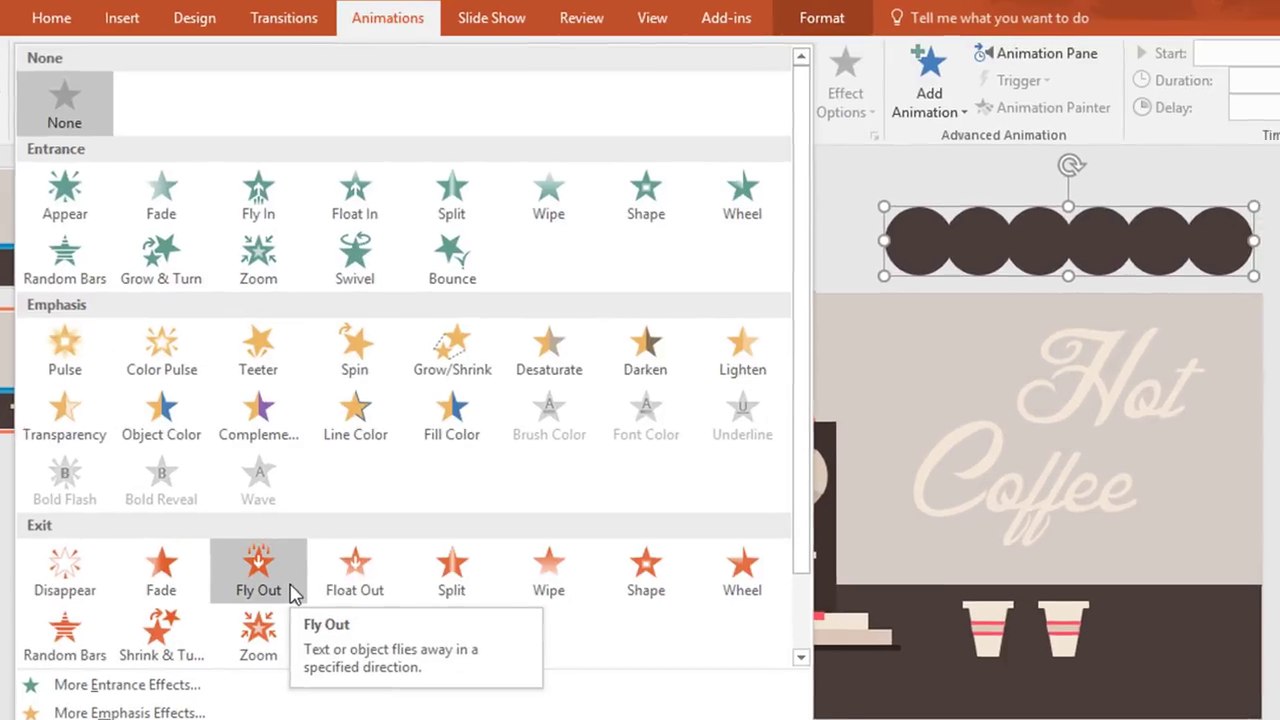
left_click(310, 565)
left_click(1199, 54)
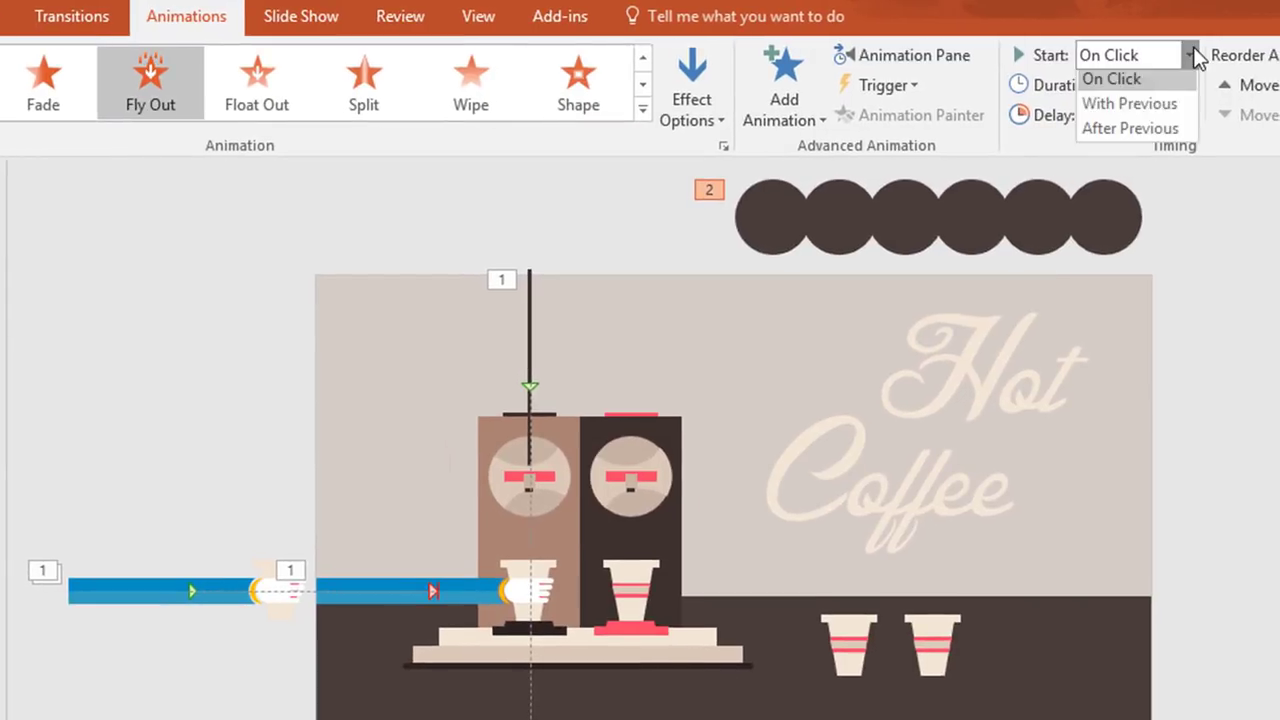
left_click(1175, 110)
left_click(1189, 80)
left_click(1189, 80)
left_click(1189, 80)
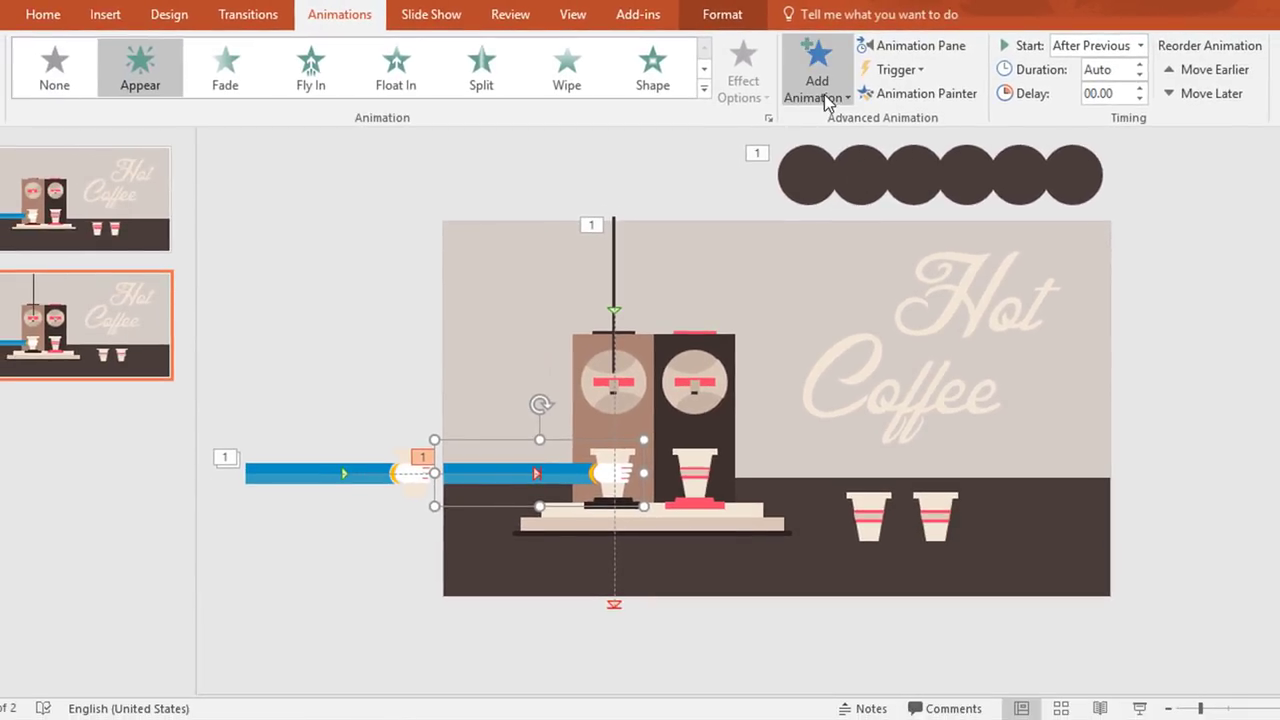
Add a Left motion path to the cup-holding arm, After Previous, lasting 1.75 seconds.
left_click(826, 101)
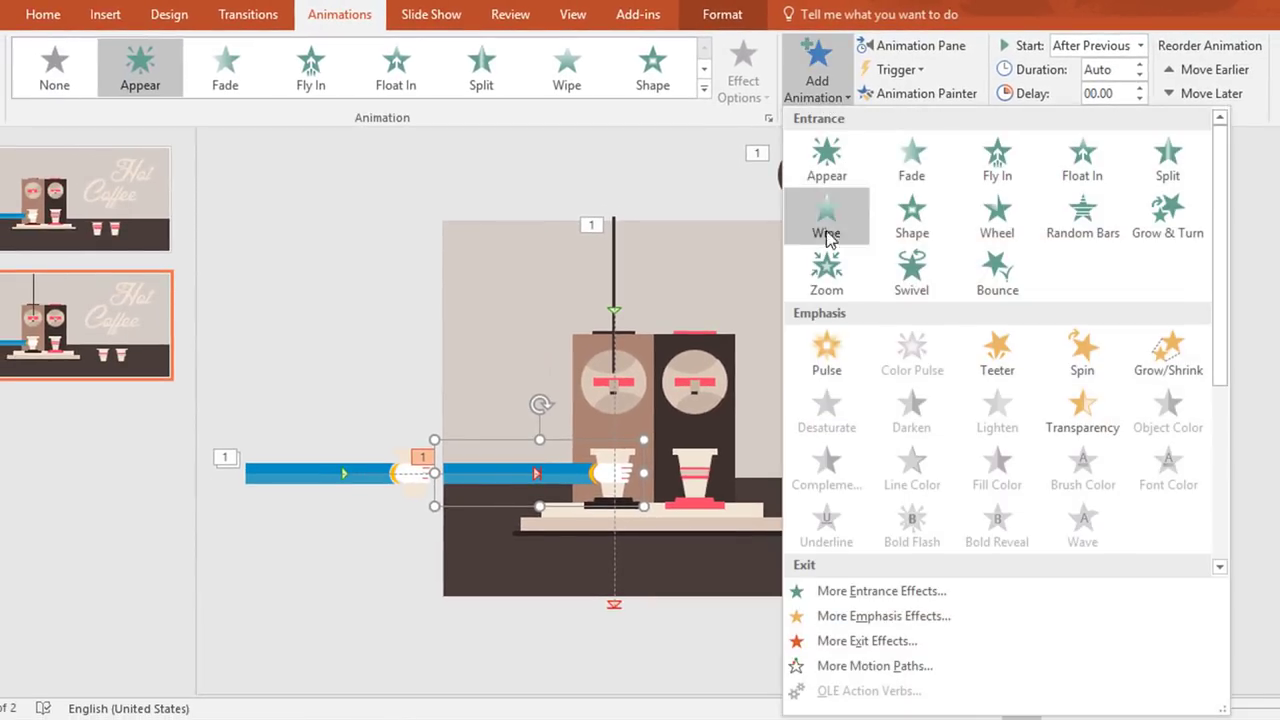
left_click(914, 676)
scroll(700, 400, "down", 2)
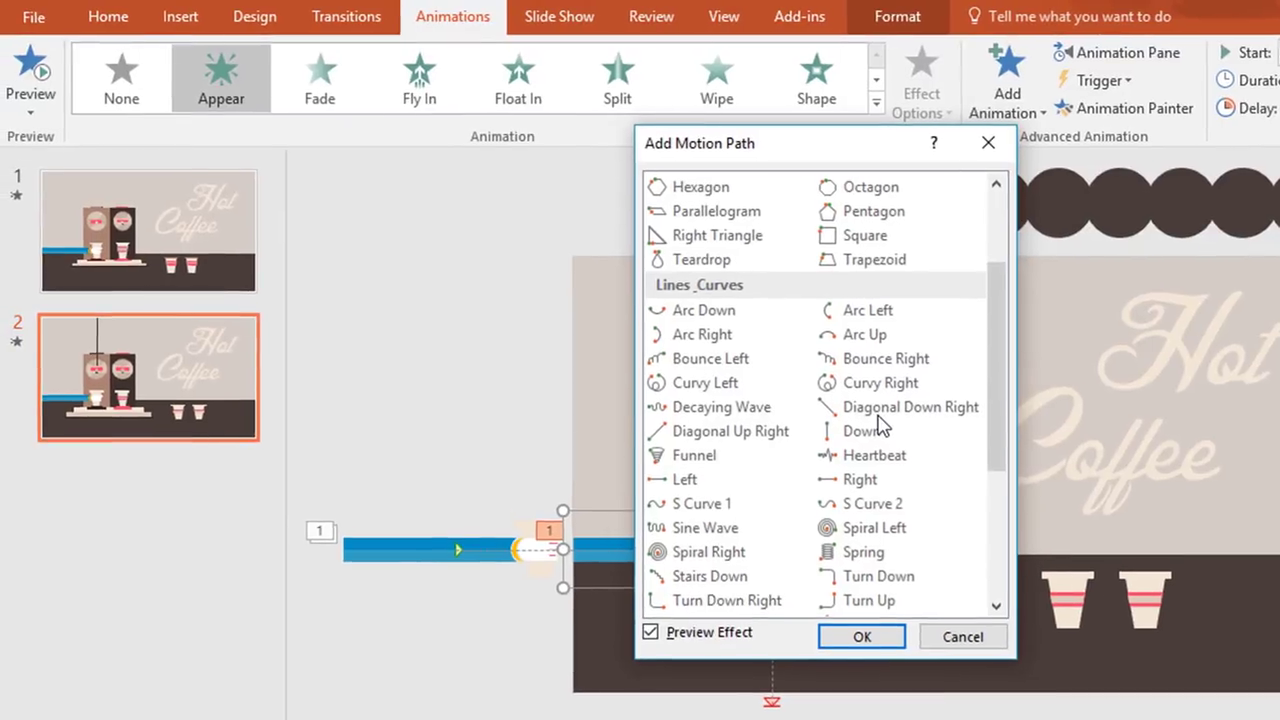
left_click(717, 487)
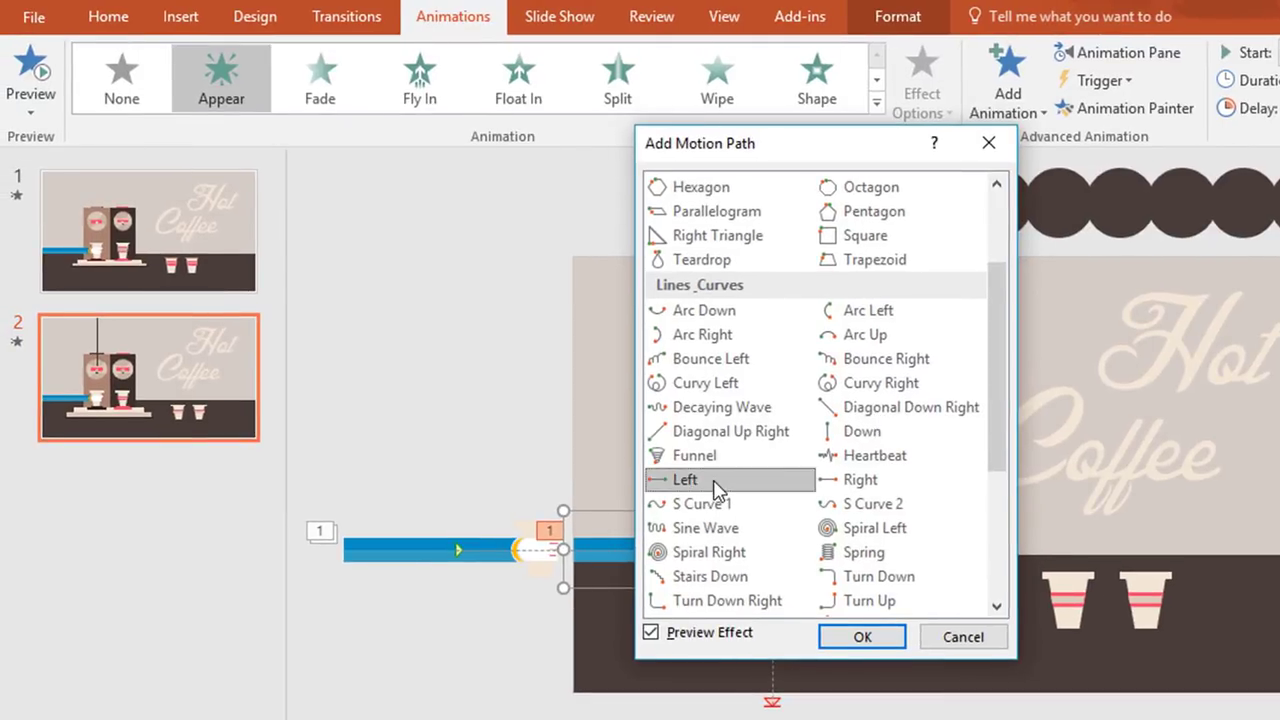
left_click(862, 640)
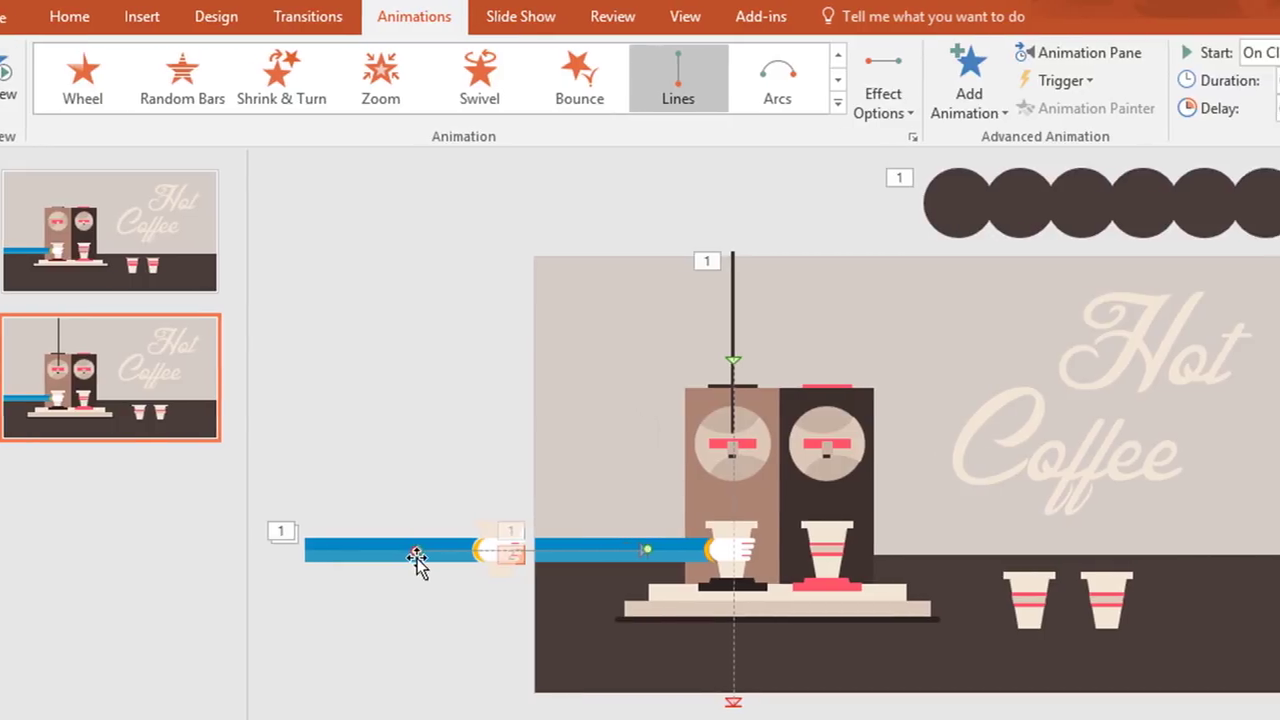
left_click(1168, 54)
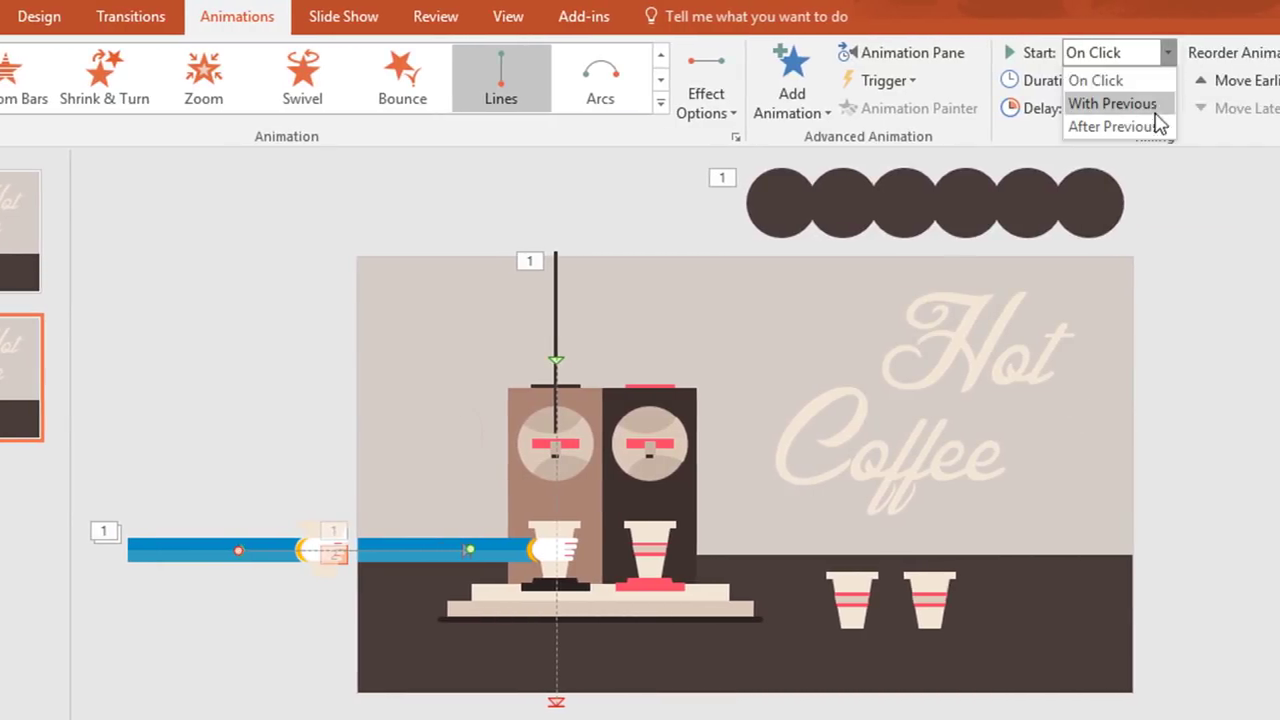
left_click(1152, 126)
left_click(1167, 88)
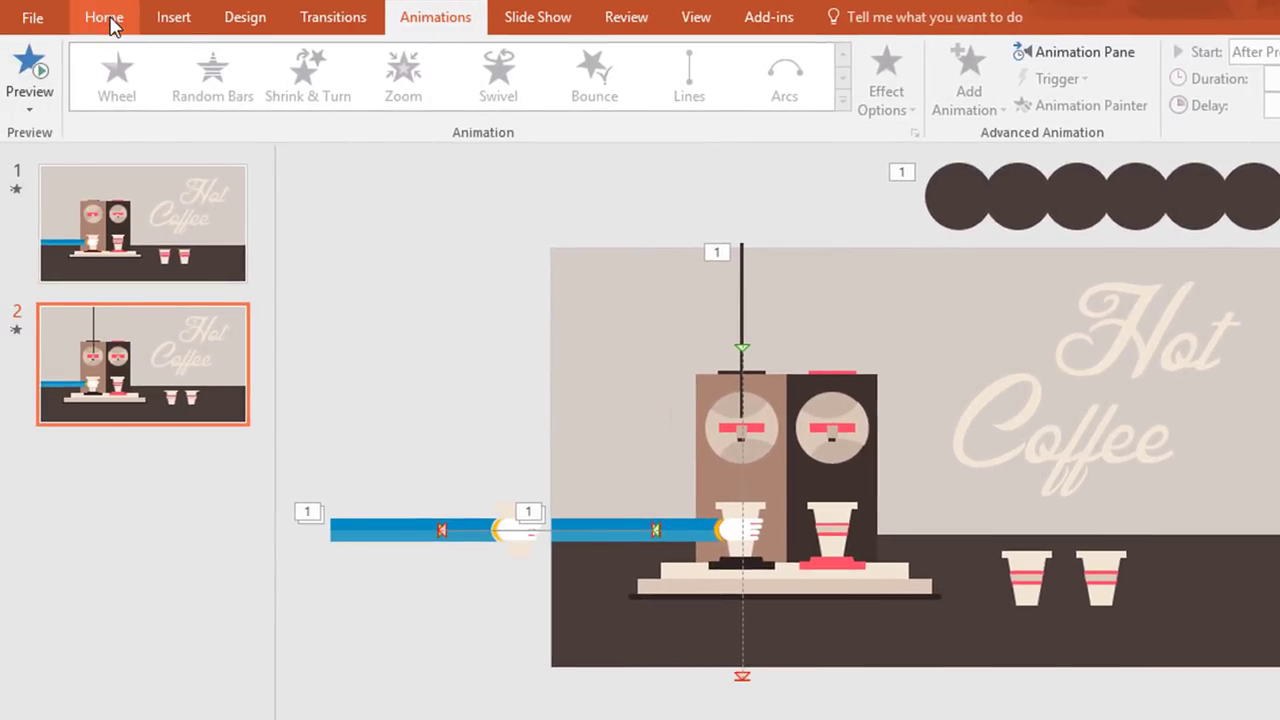
Draw a rectangle with no outline, move it to the slide bottom and fill it dark brown.
left_click(104, 18)
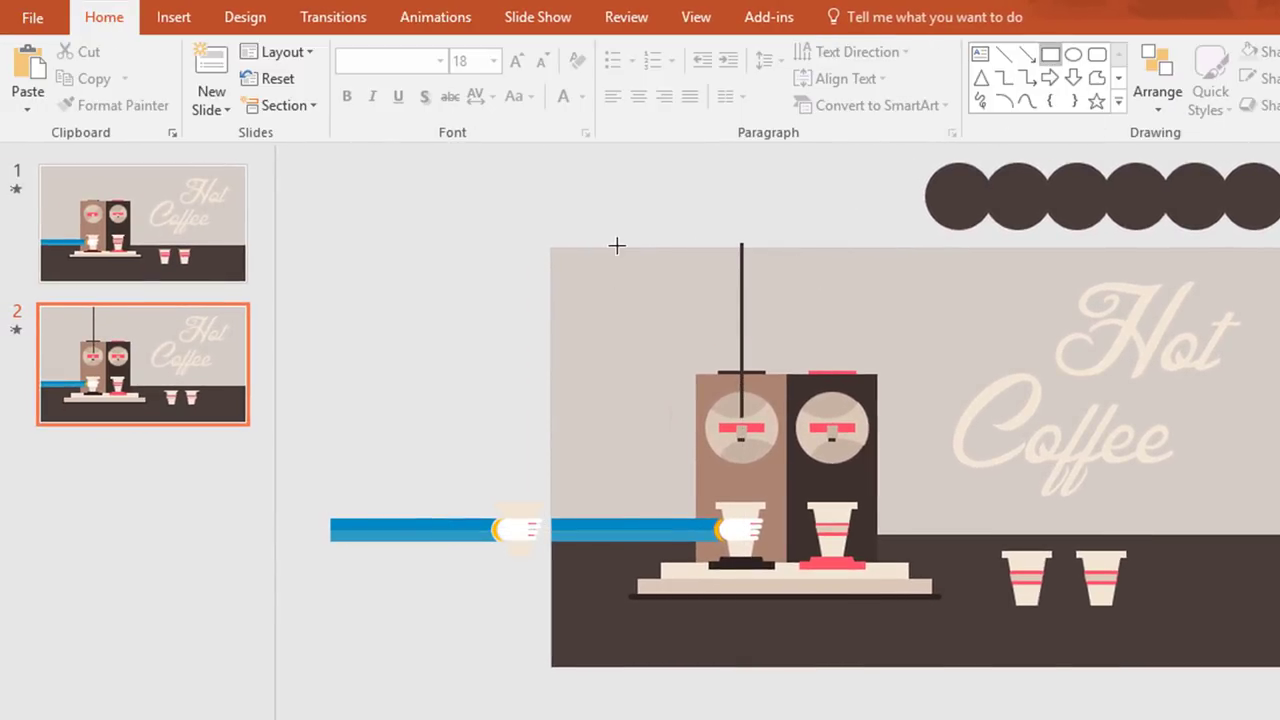
left_click_drag(633, 265, 866, 371)
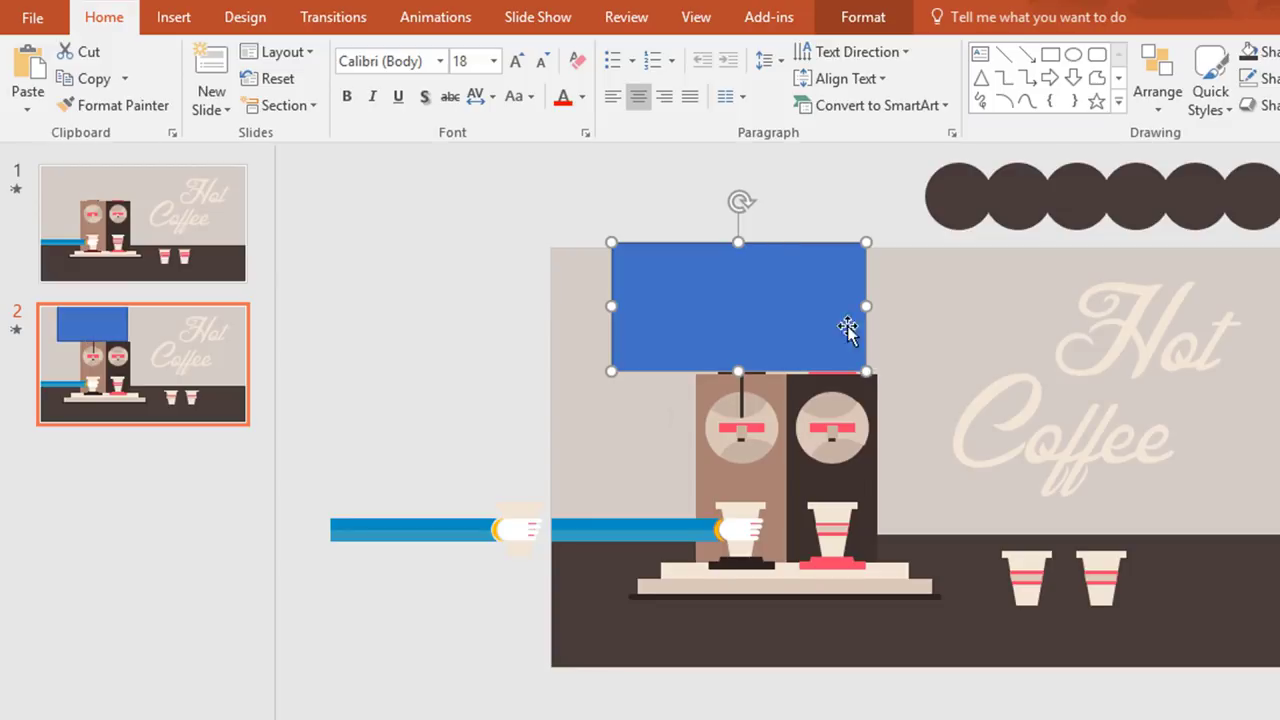
left_click(884, 20)
left_click(597, 51)
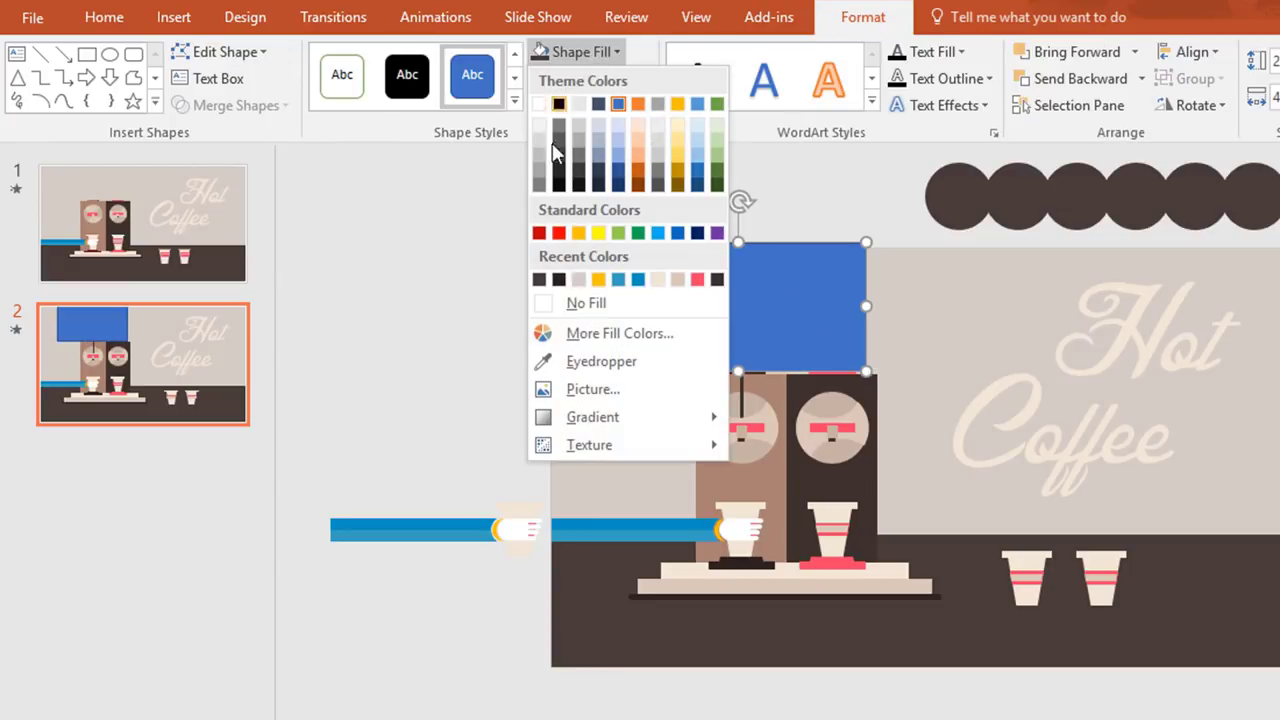
left_click(585, 284)
left_click(595, 78)
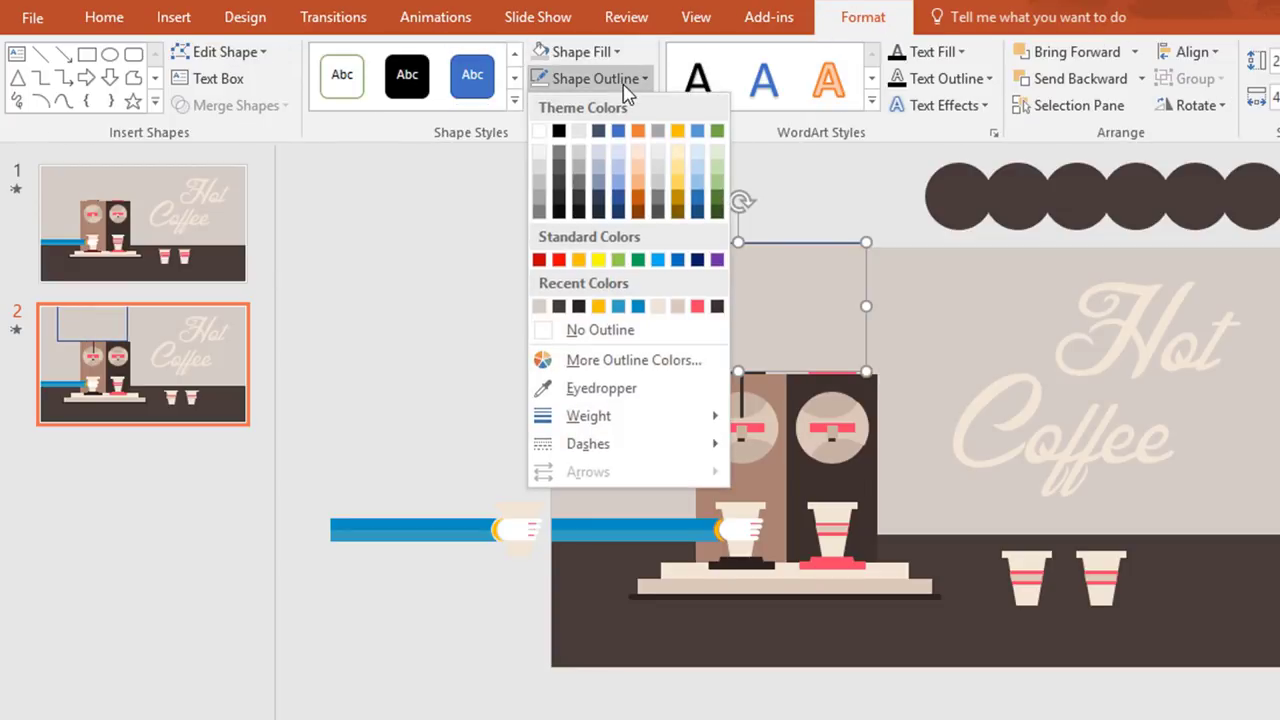
left_click(657, 340)
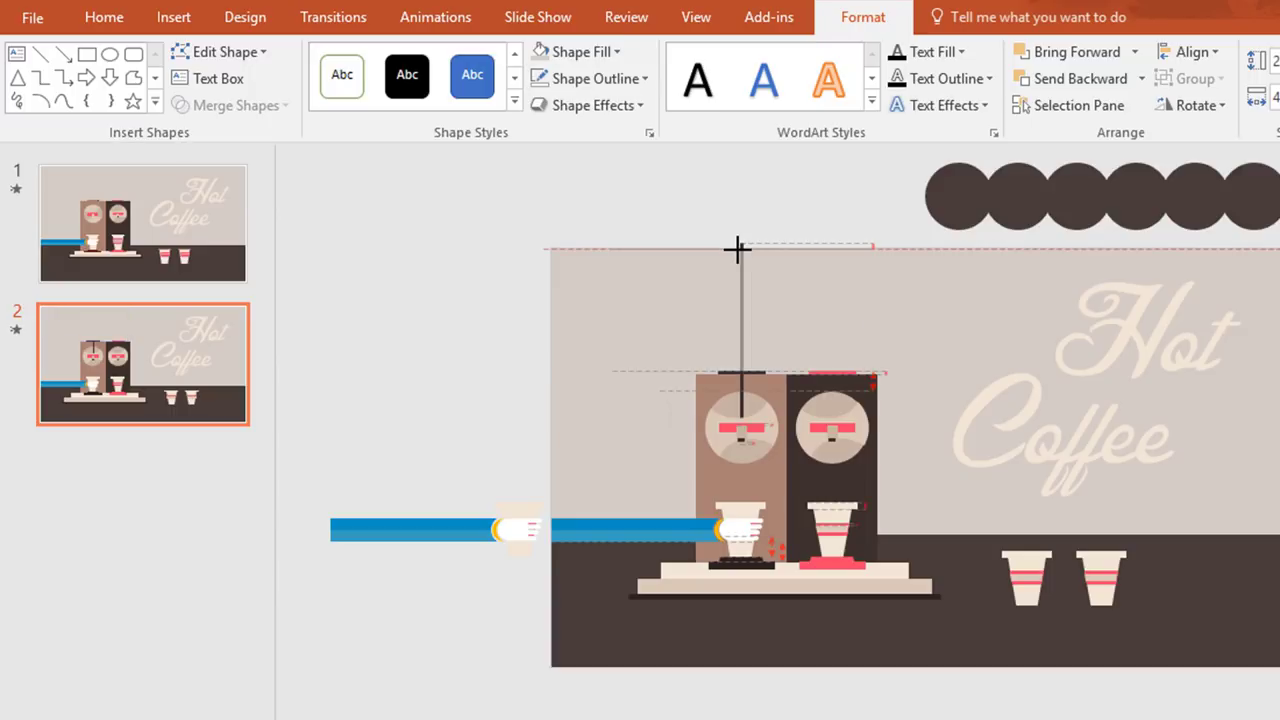
left_click_drag(753, 252, 752, 604)
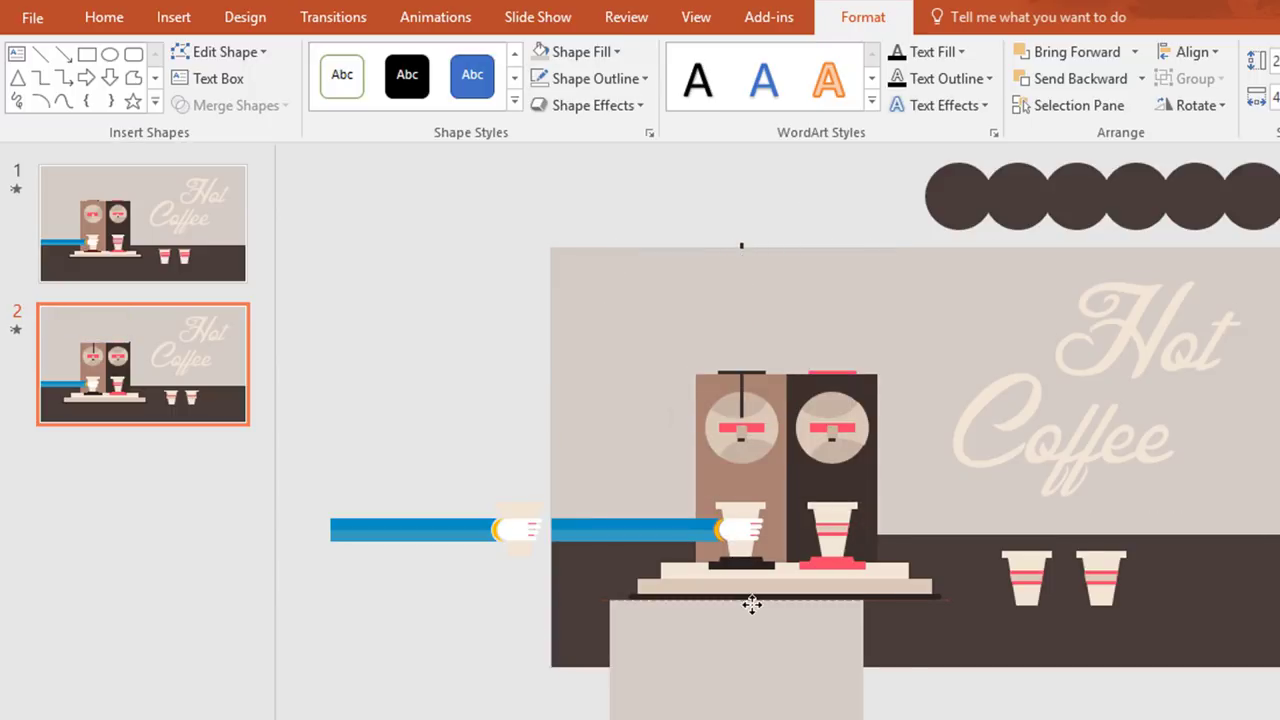
left_click(606, 51)
left_click(558, 280)
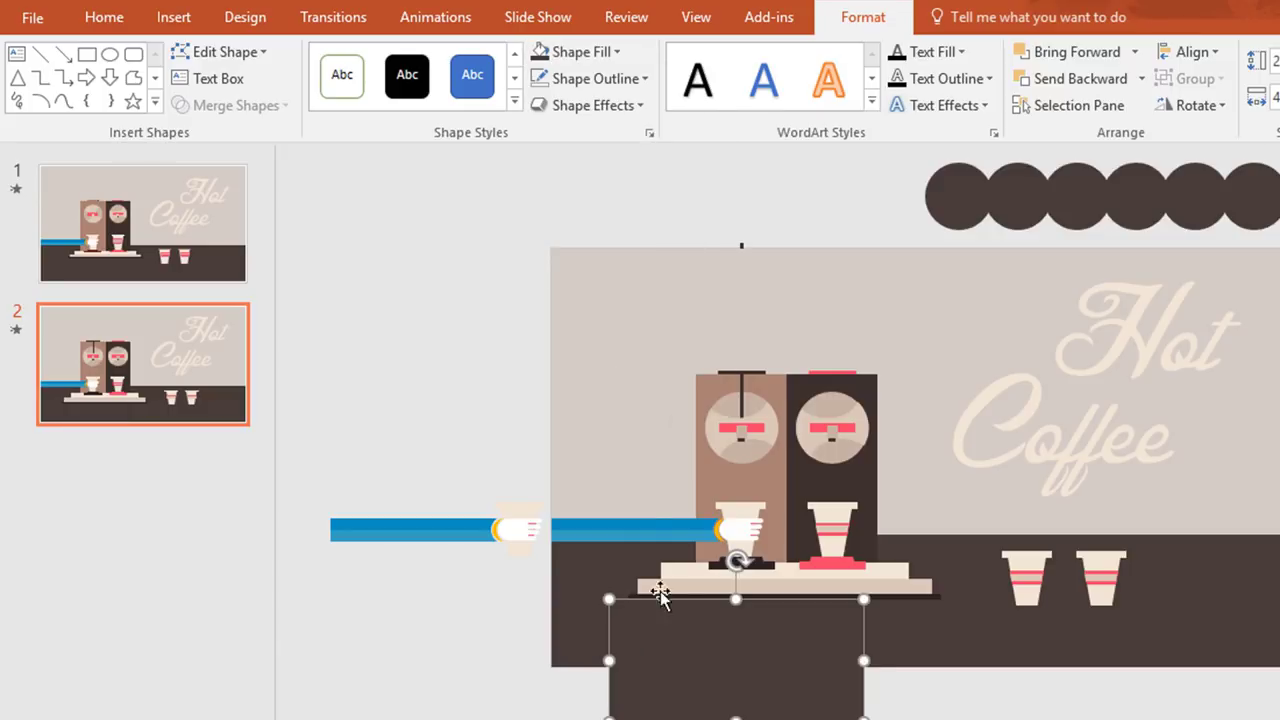